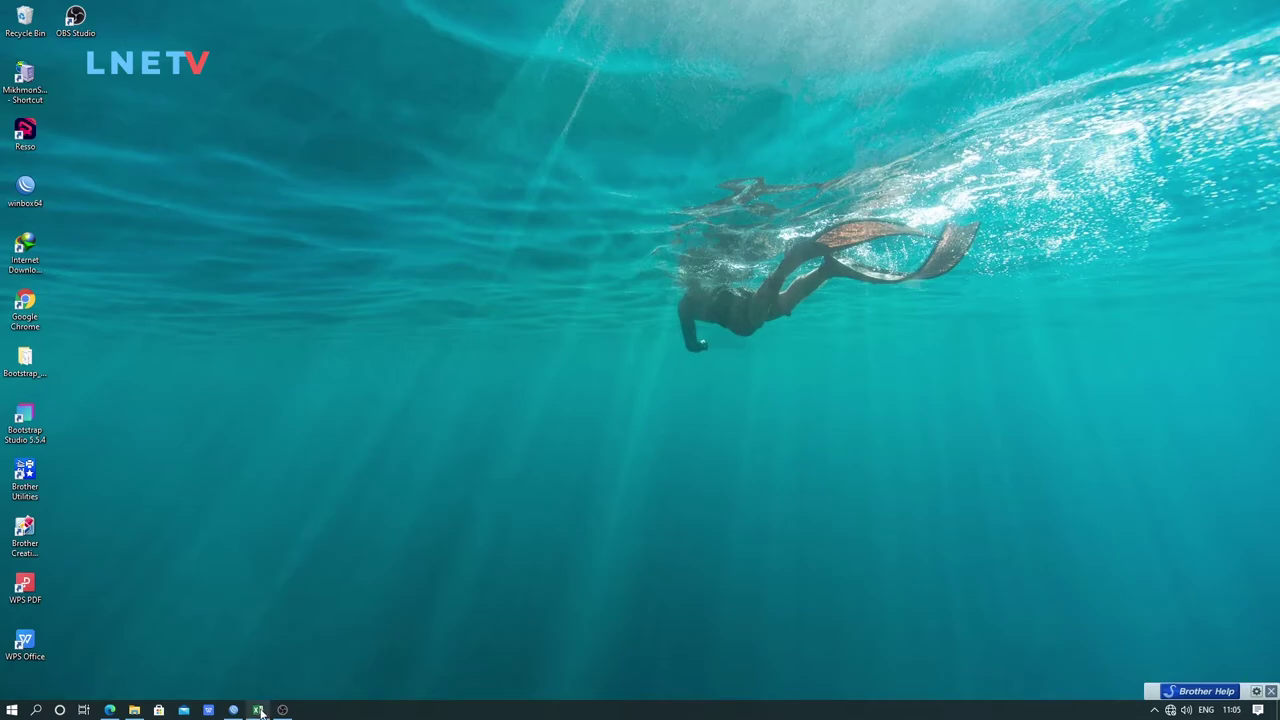
Switch to the script pisah trefik Lnet workbook in Excel and review the required interface name and IP address fields for ISP2/modem 2
left_click(259, 711)
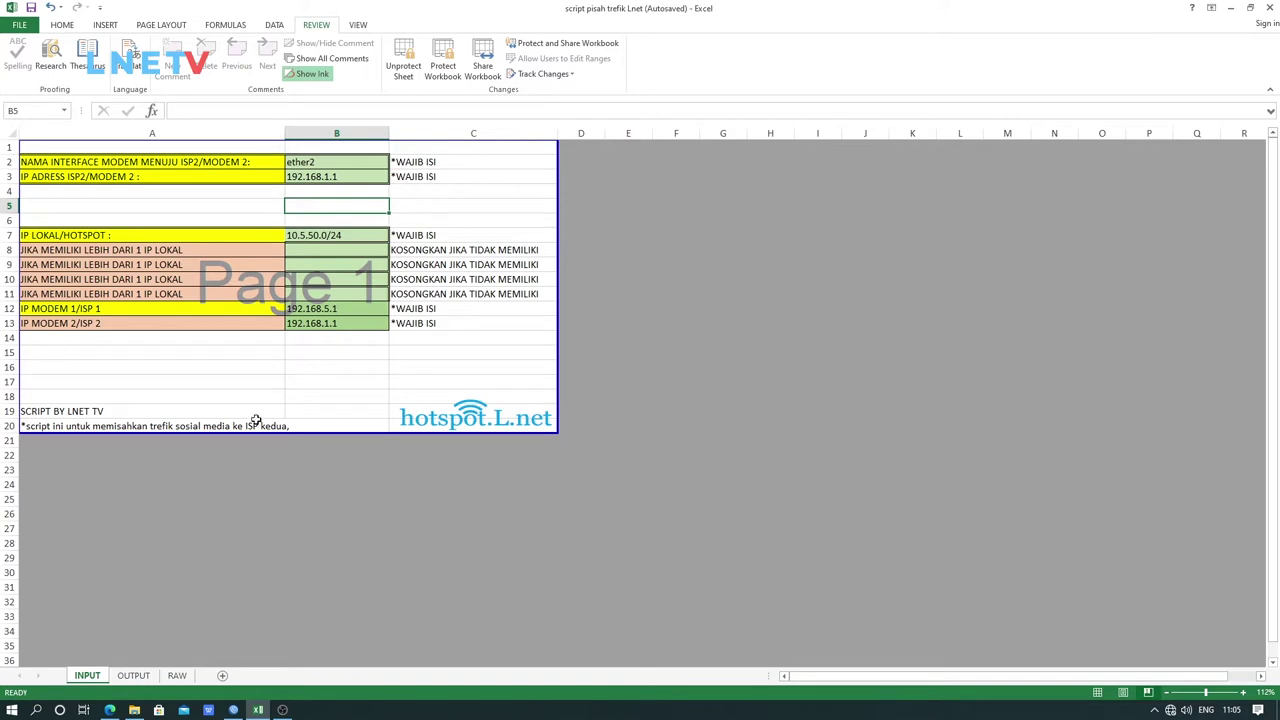
left_click(222, 392)
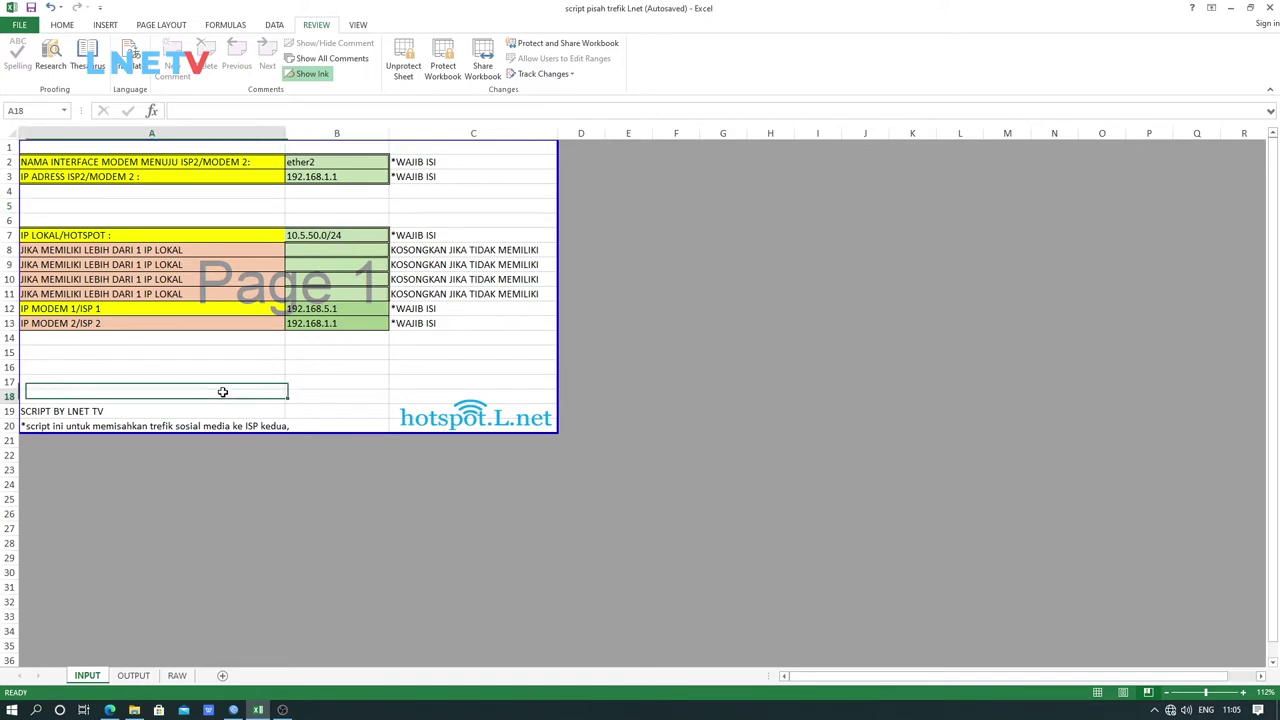
left_click(310, 340)
left_click(309, 351)
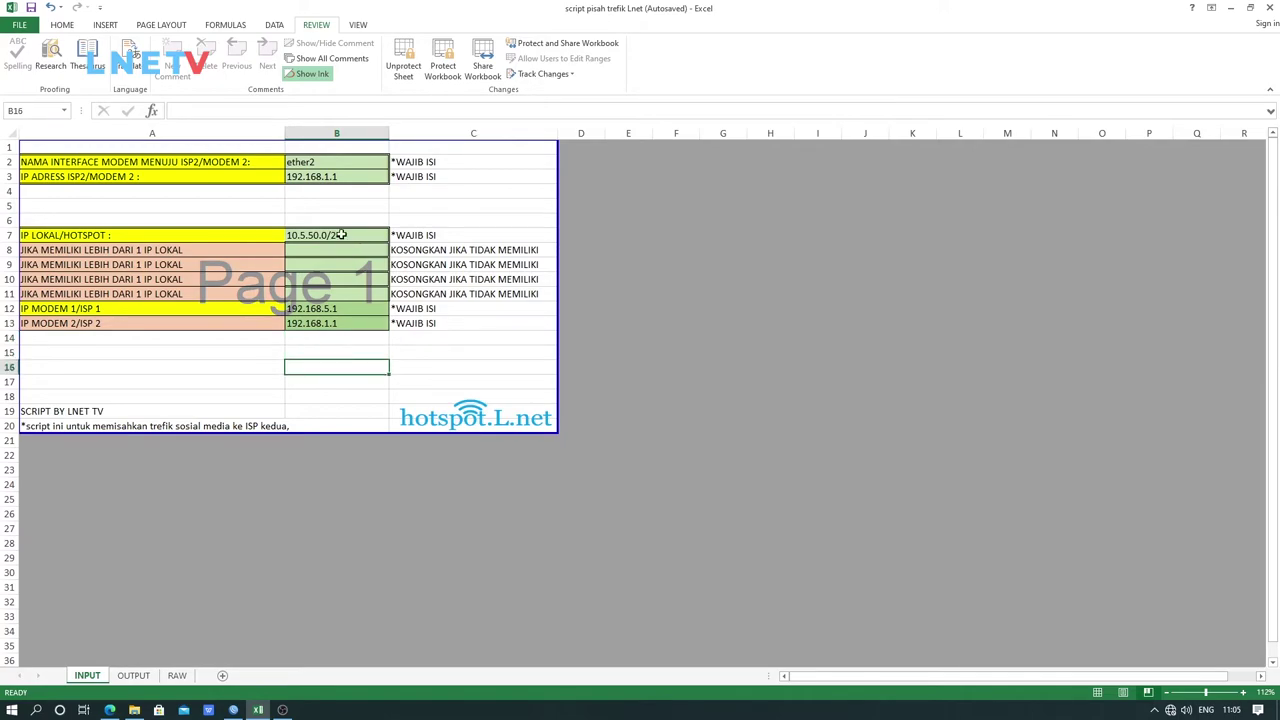
left_click(313, 207)
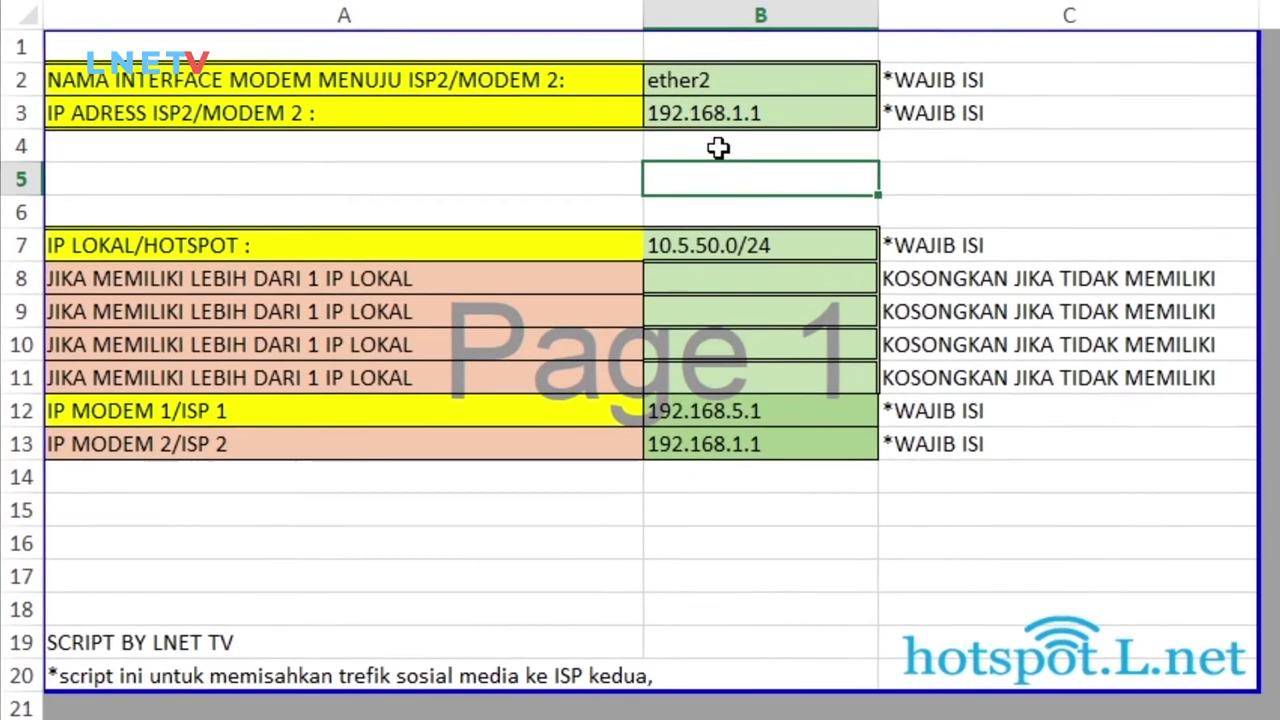
left_click(639, 155)
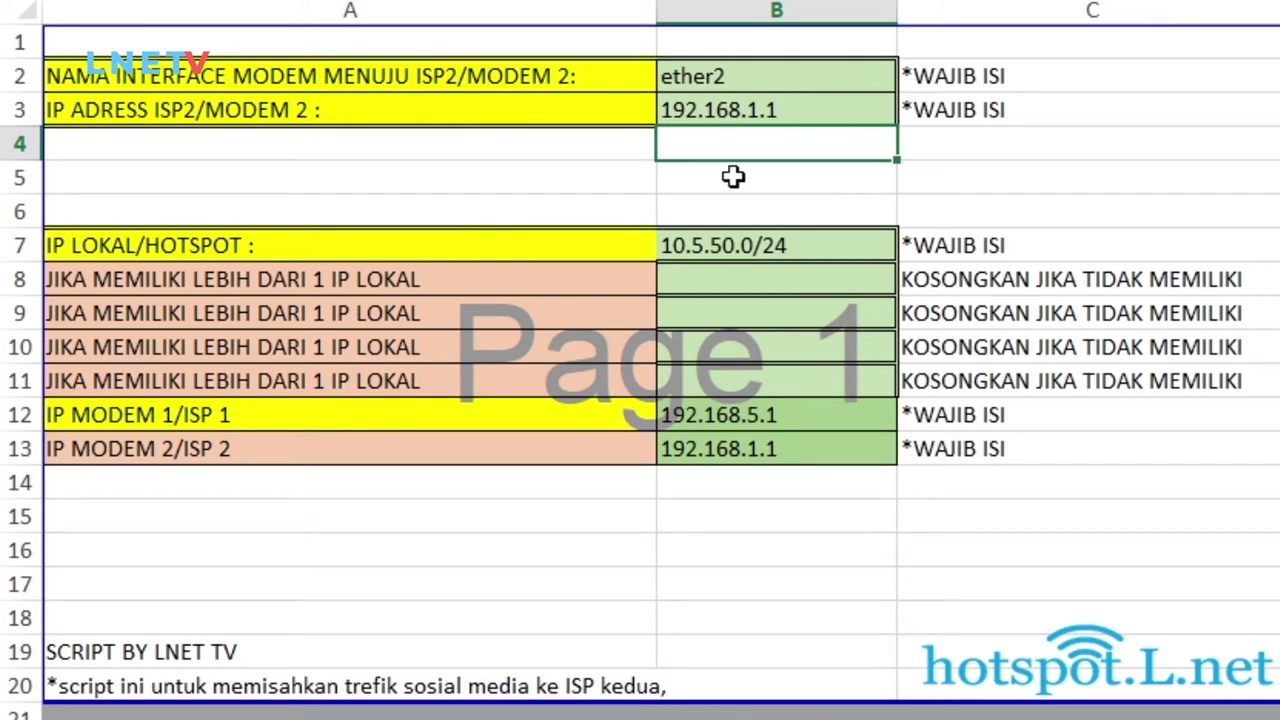
left_click(777, 189)
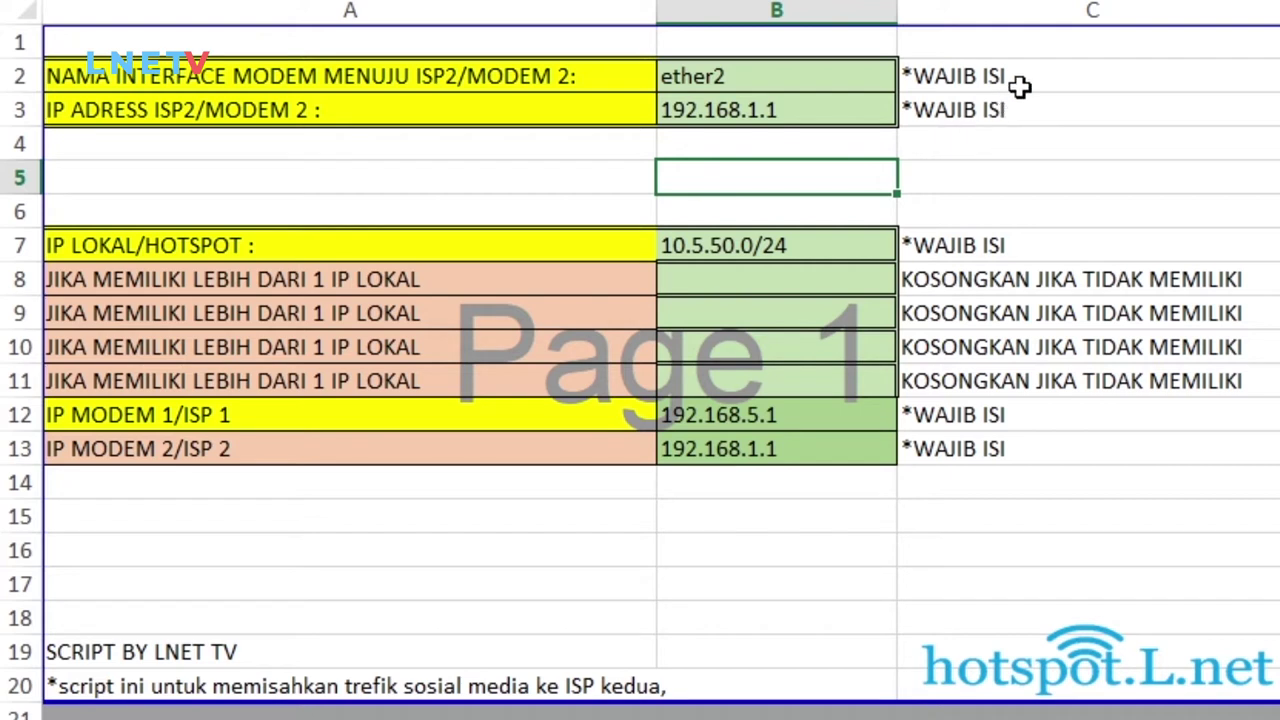
left_click(1020, 84)
left_click(1007, 112)
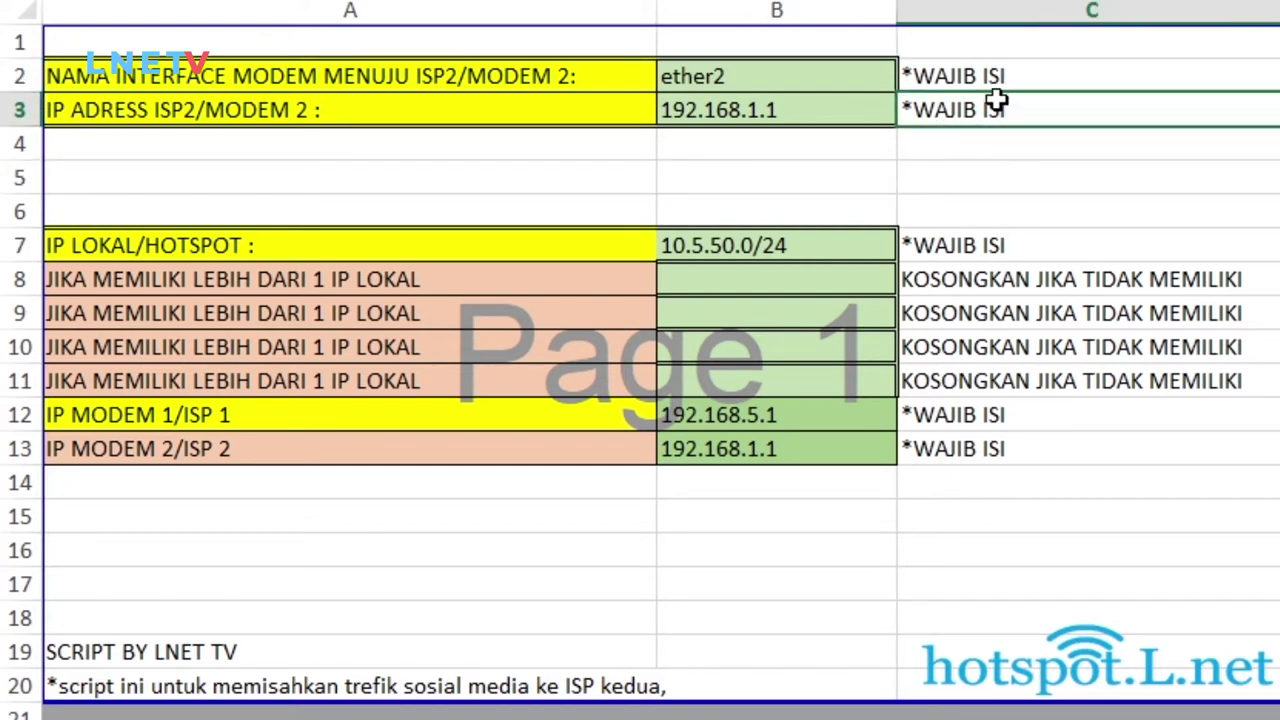
left_click(1022, 83)
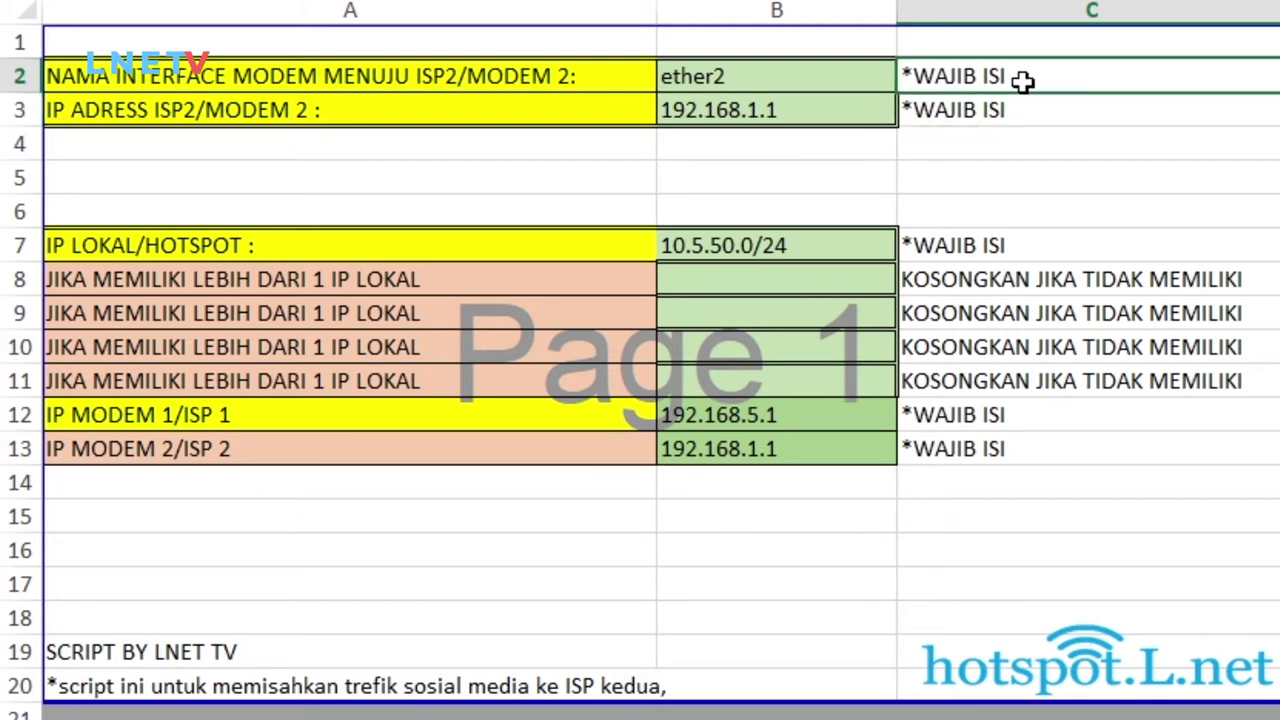
Examine the optional rows for additional local IPs and the IP MODEM 1/ISP 1 row on the INPUT sheet
left_click(1012, 283)
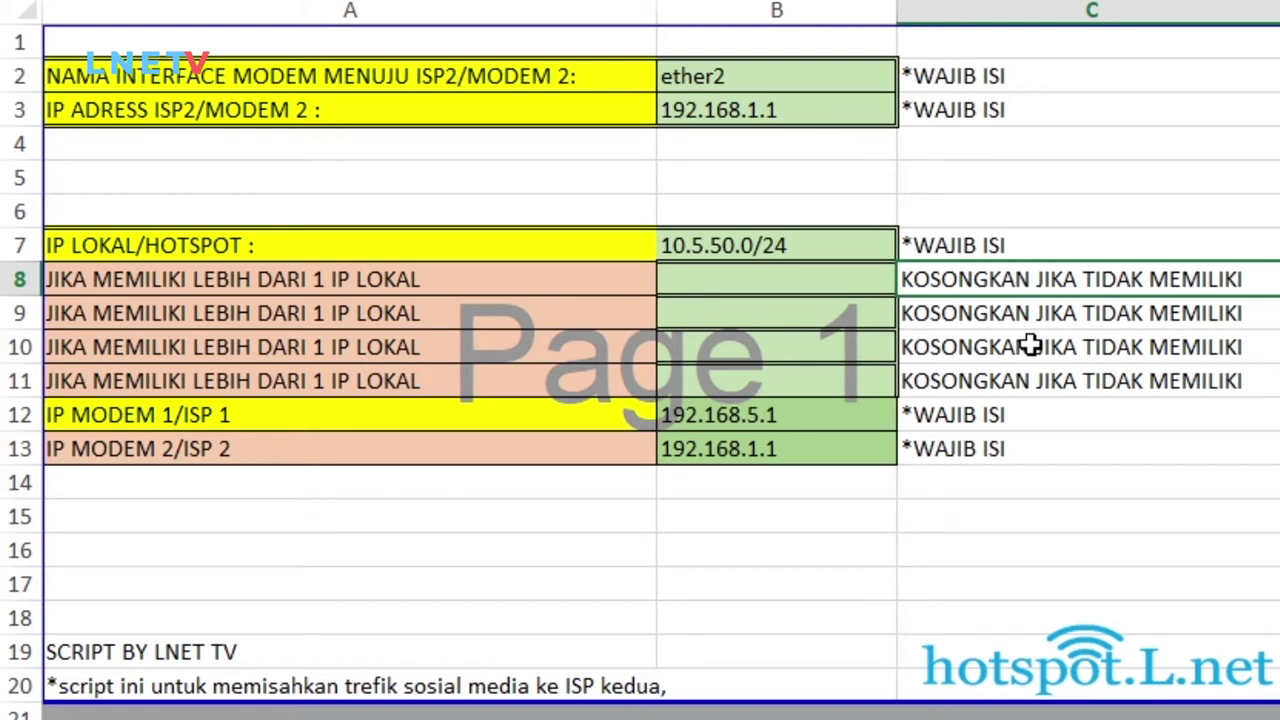
left_click(983, 317)
left_click(851, 277)
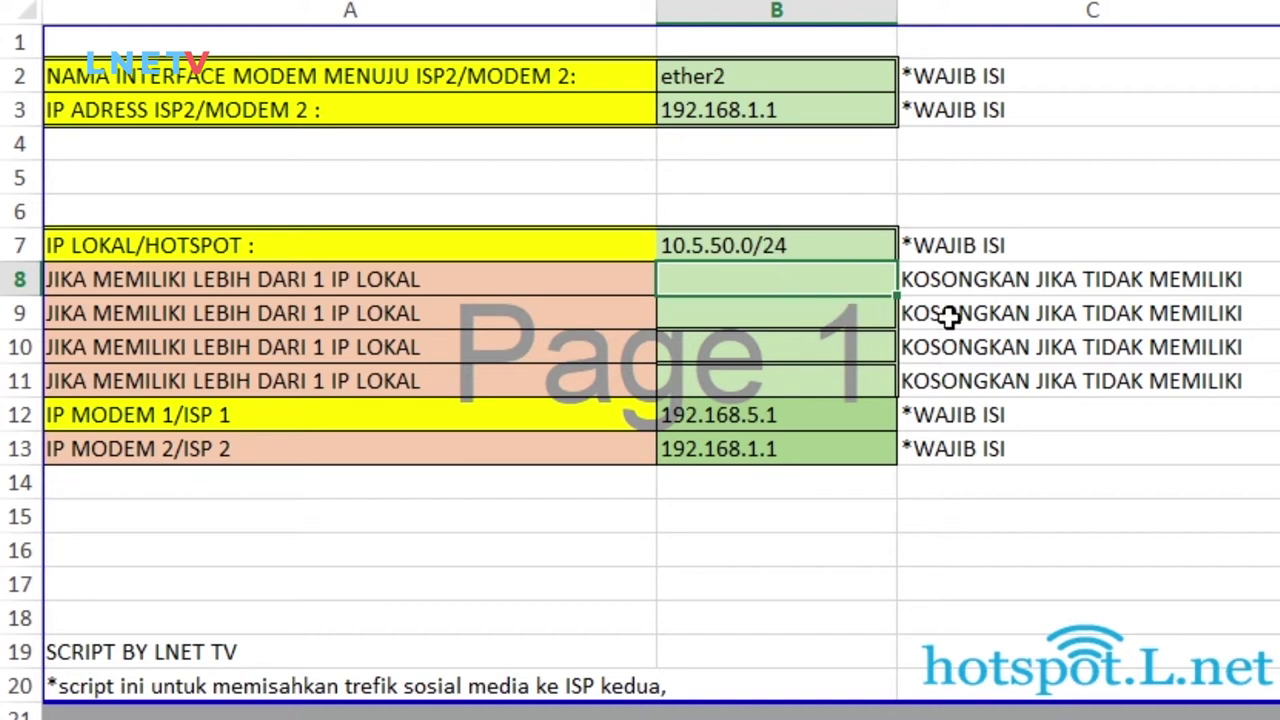
left_click(851, 316)
left_click(858, 288)
left_click(843, 324)
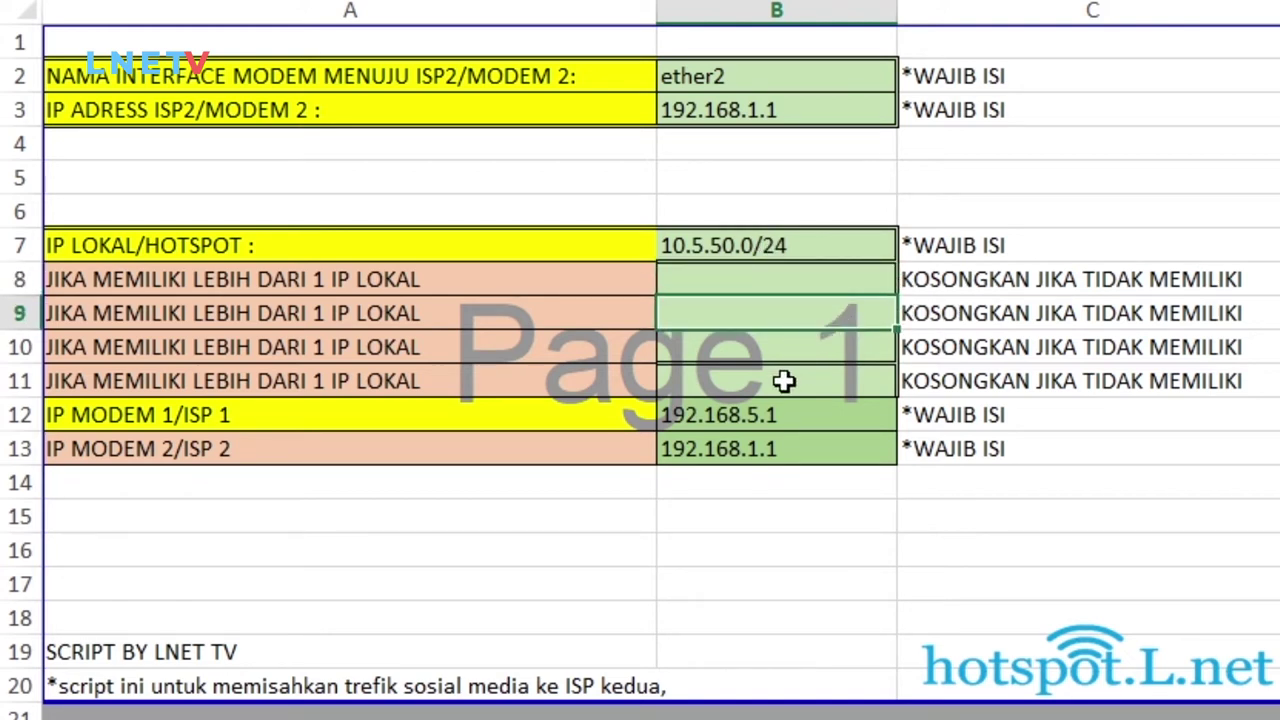
left_click(827, 377)
left_click(789, 340)
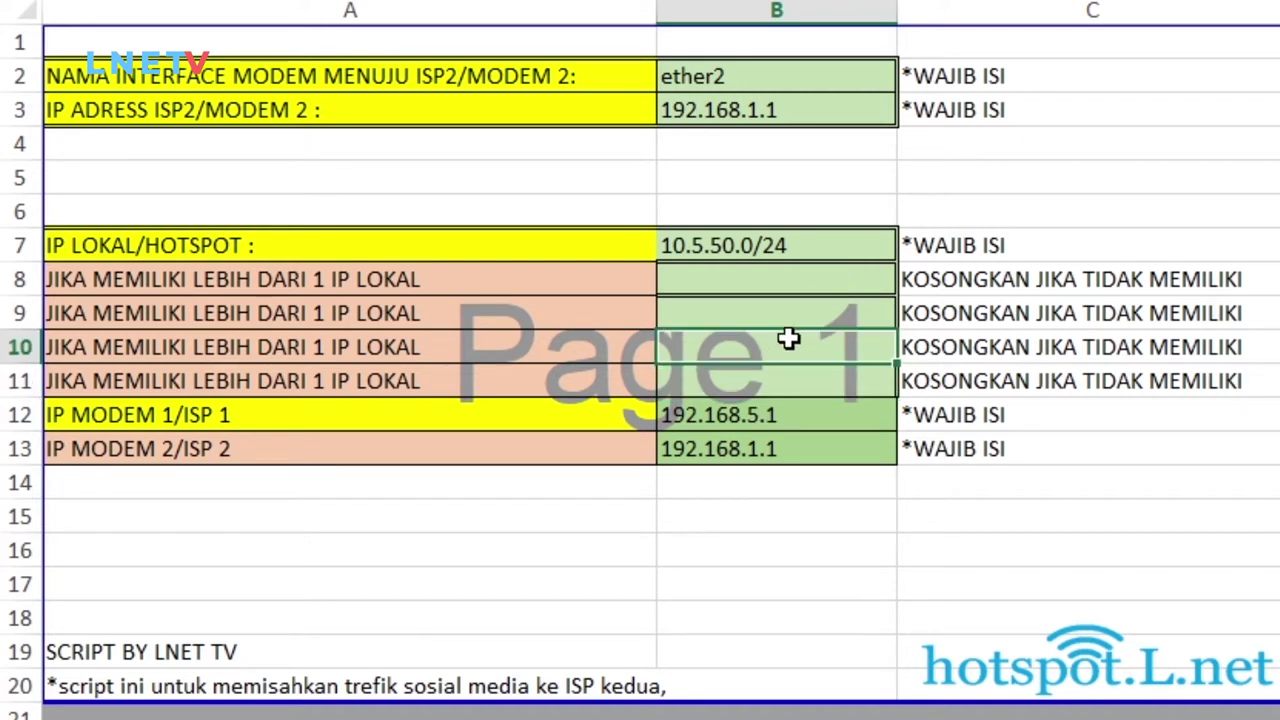
left_click(817, 317)
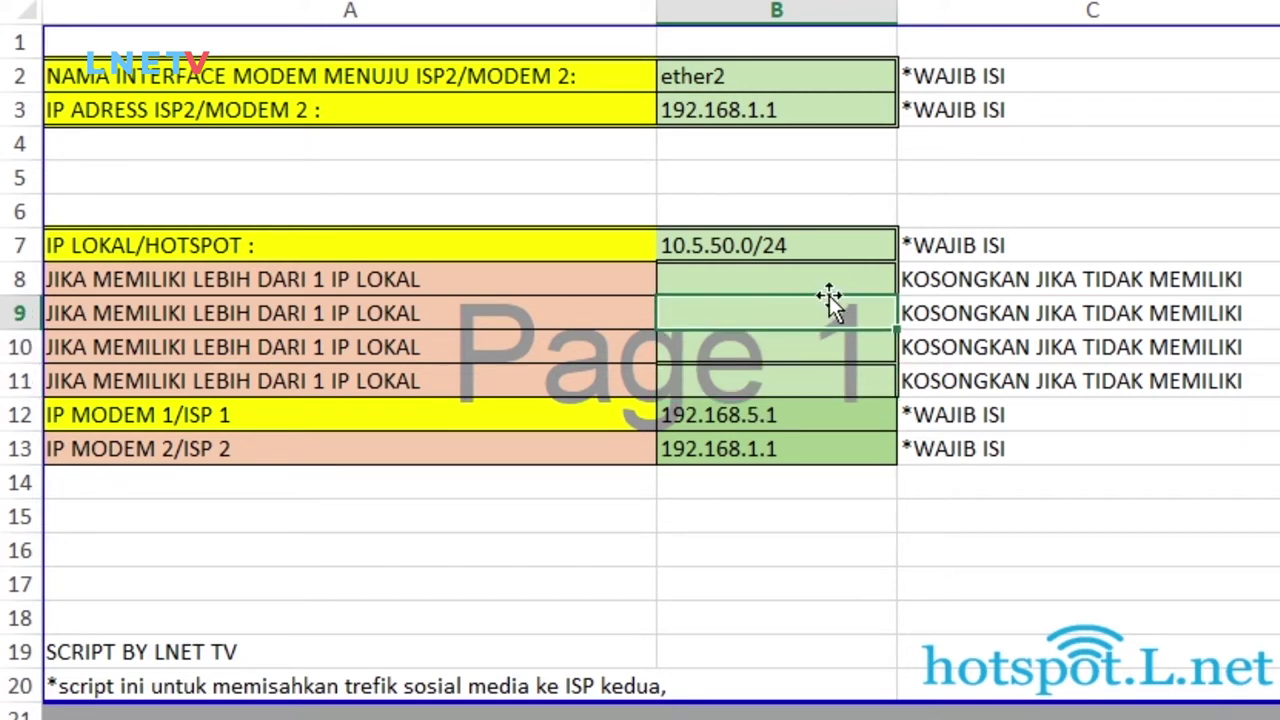
left_click(825, 283)
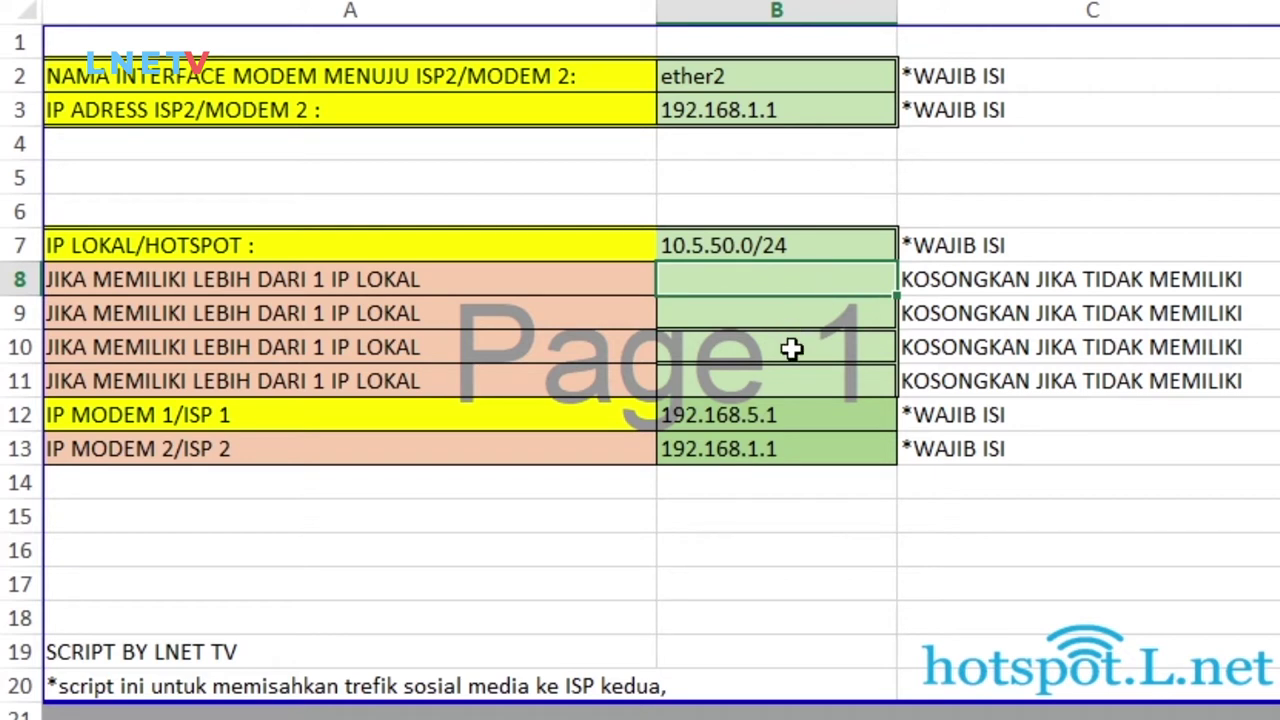
left_click(791, 348)
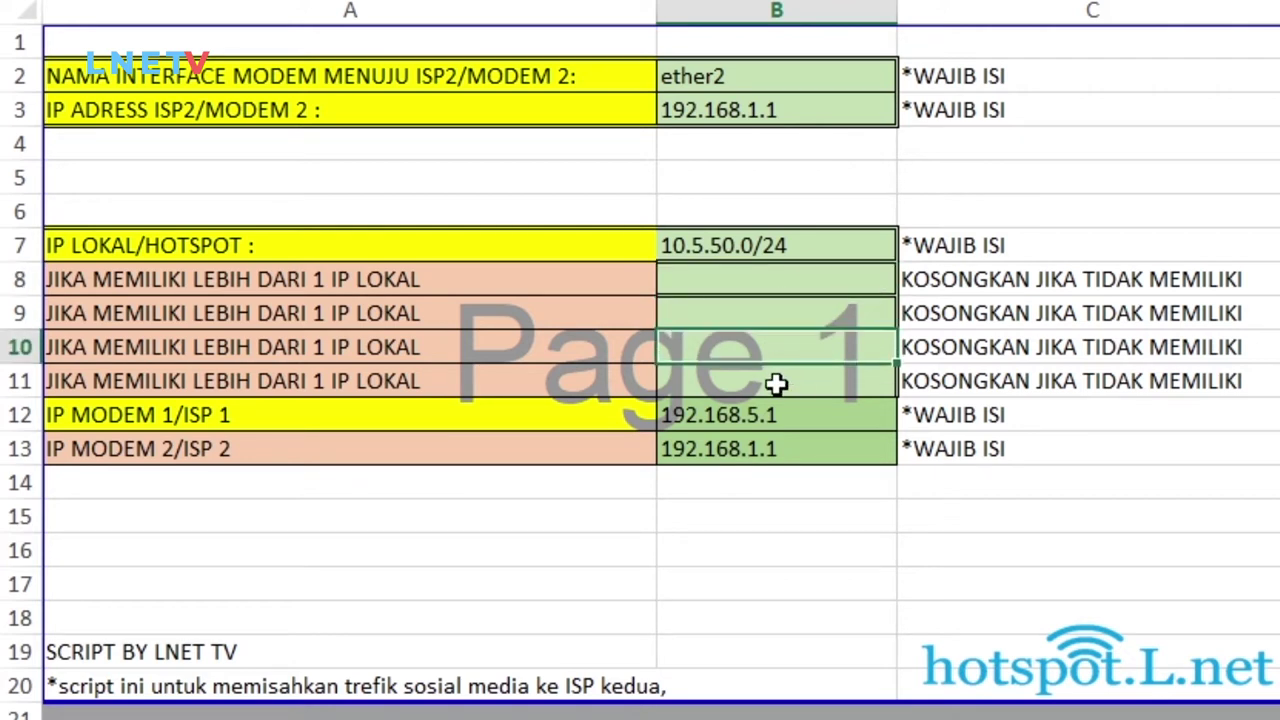
left_click(776, 384)
left_click(757, 423)
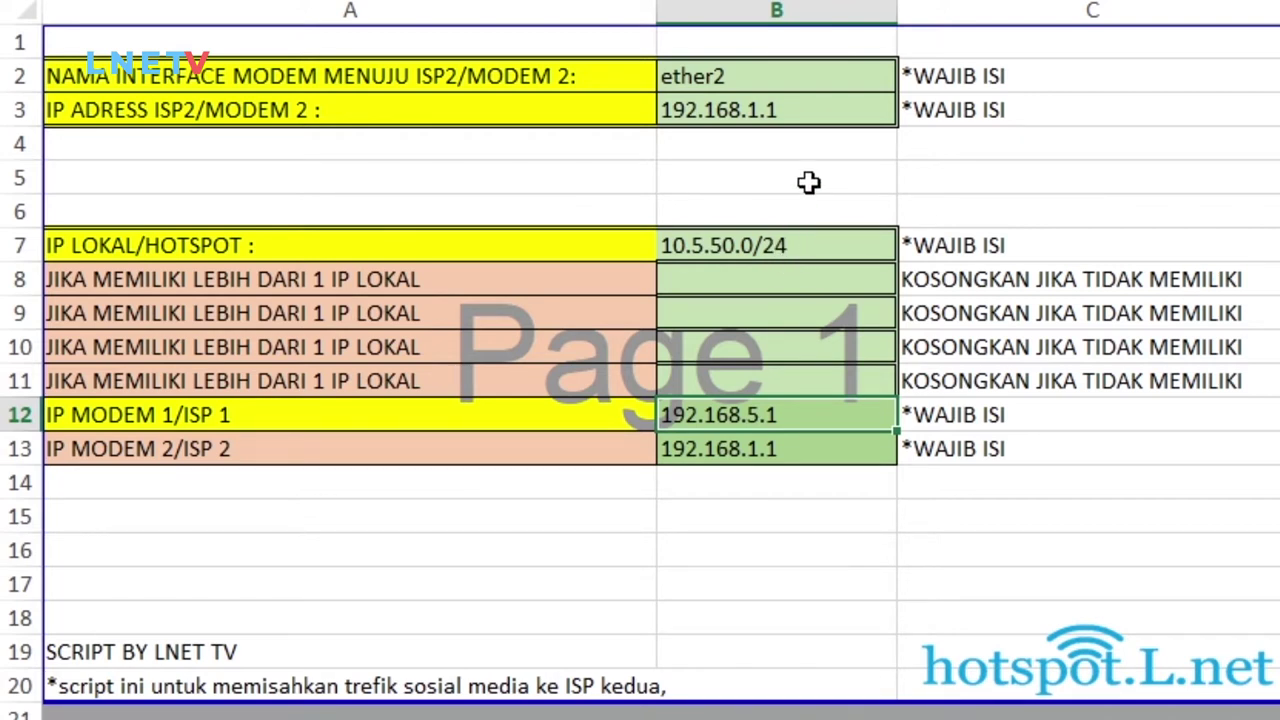
left_click(808, 182)
key("Down")
key("Down")
left_click(814, 490)
left_click(812, 512)
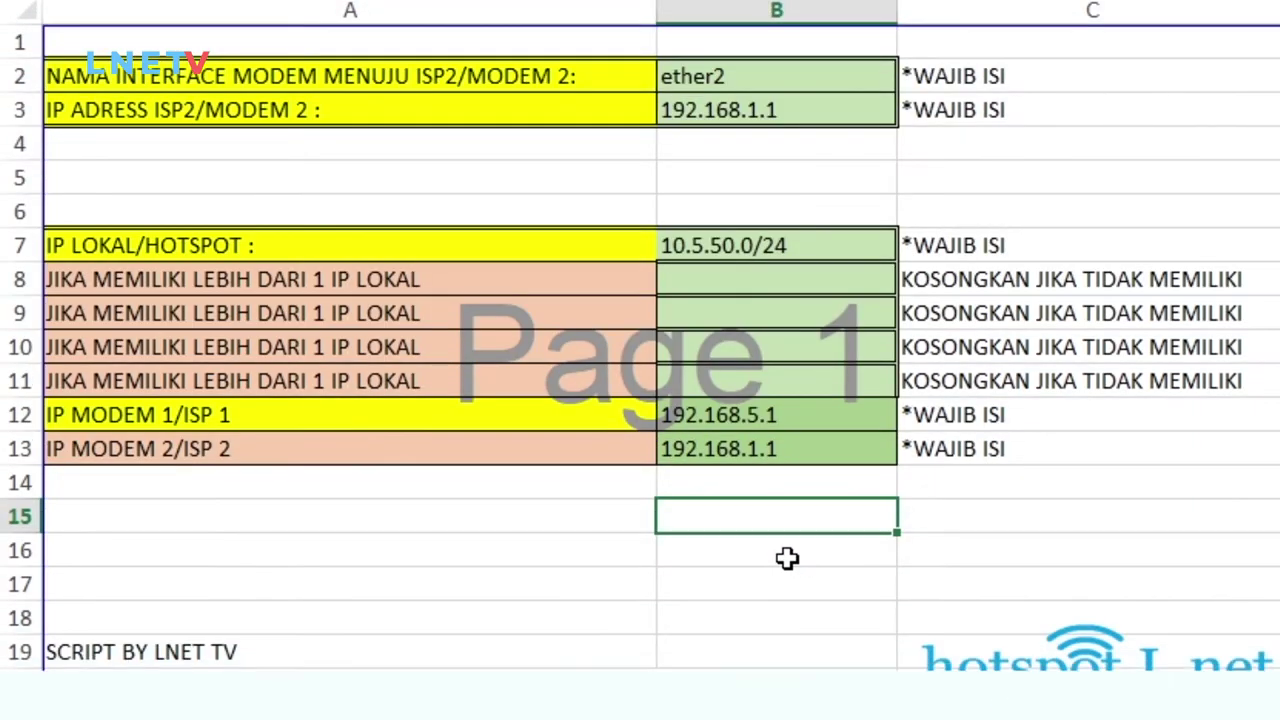
left_click(786, 557)
left_click(805, 598)
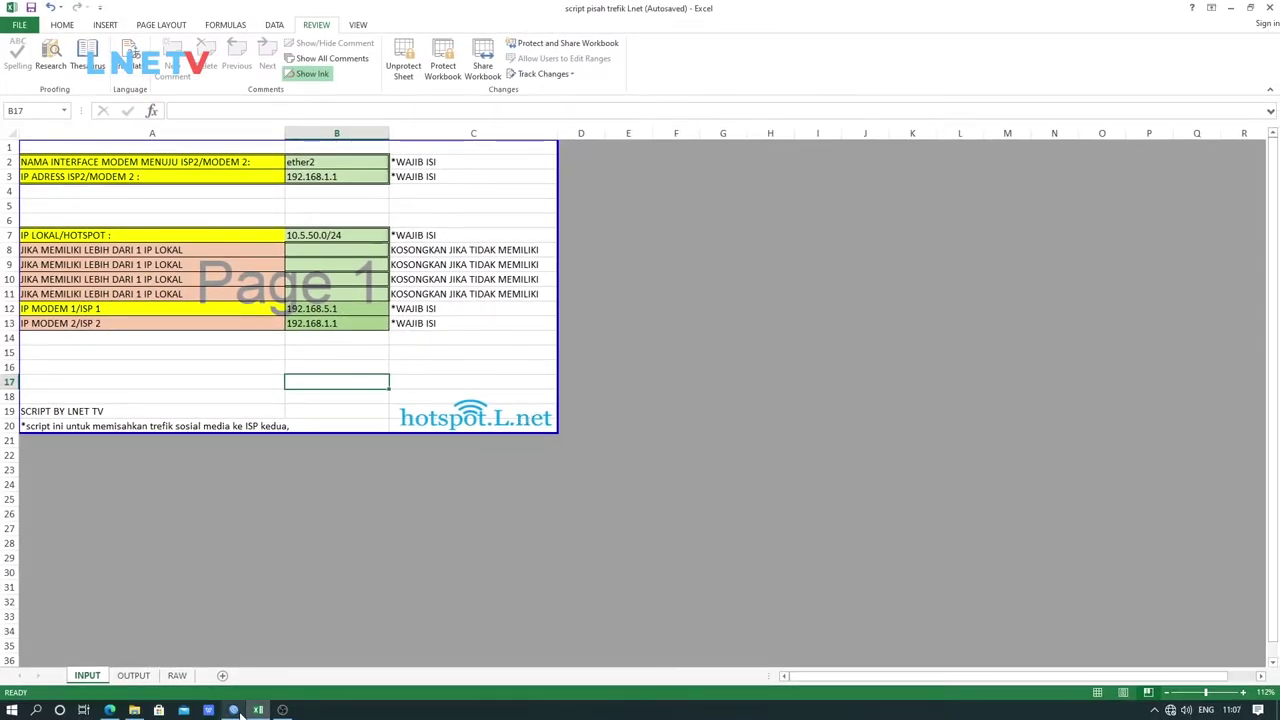
Switch to WinBox and open the settings of the ether2 interface from the interface list
mouse_move(241, 714)
left_click(233, 650)
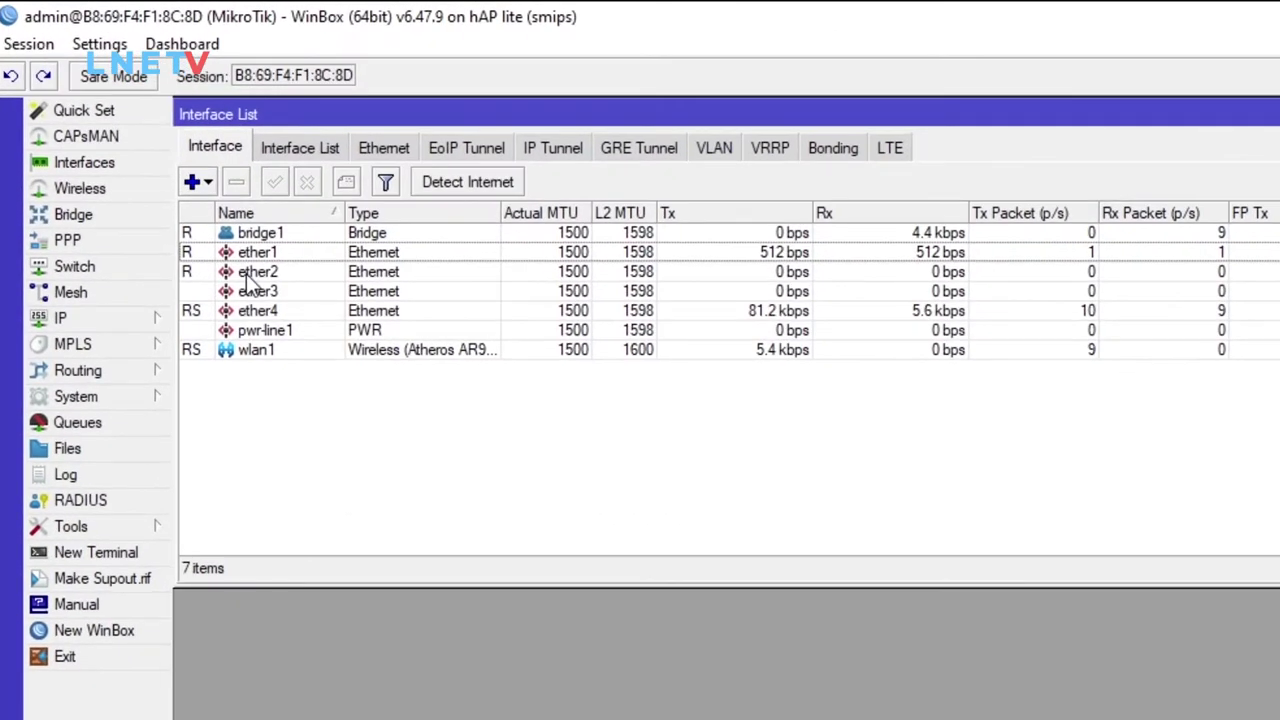
left_click(250, 275)
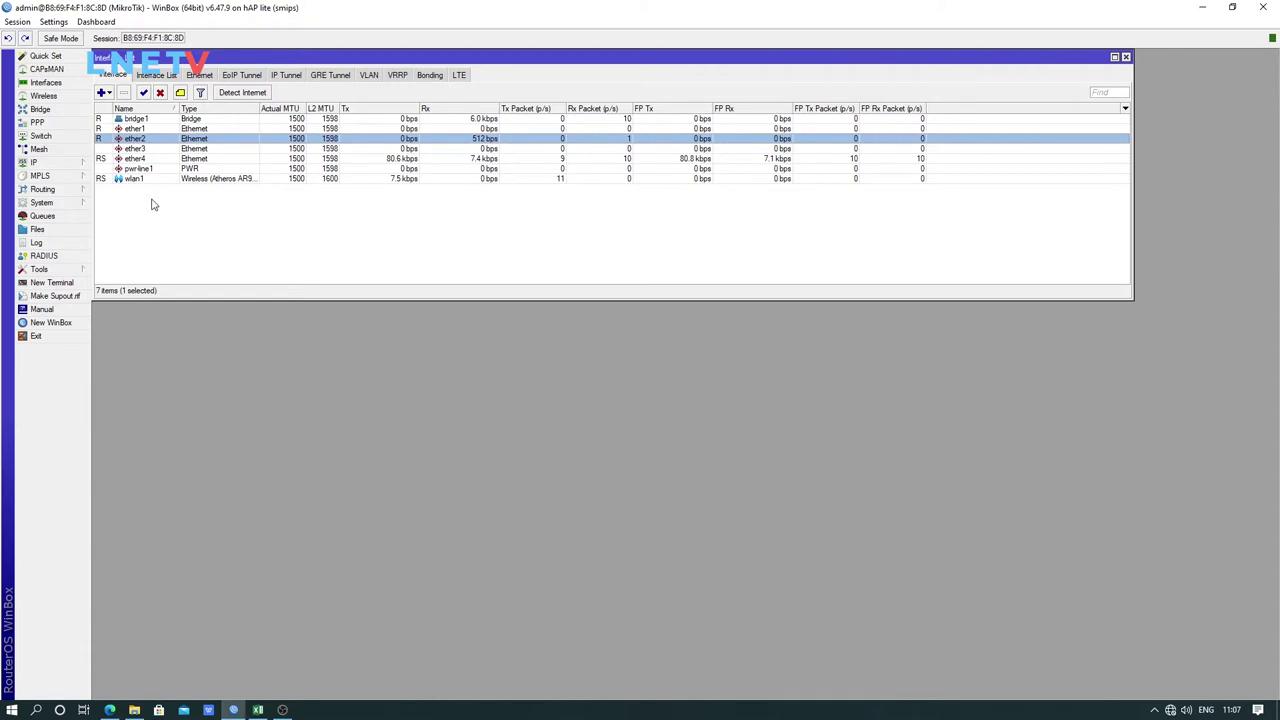
double_click(160, 143)
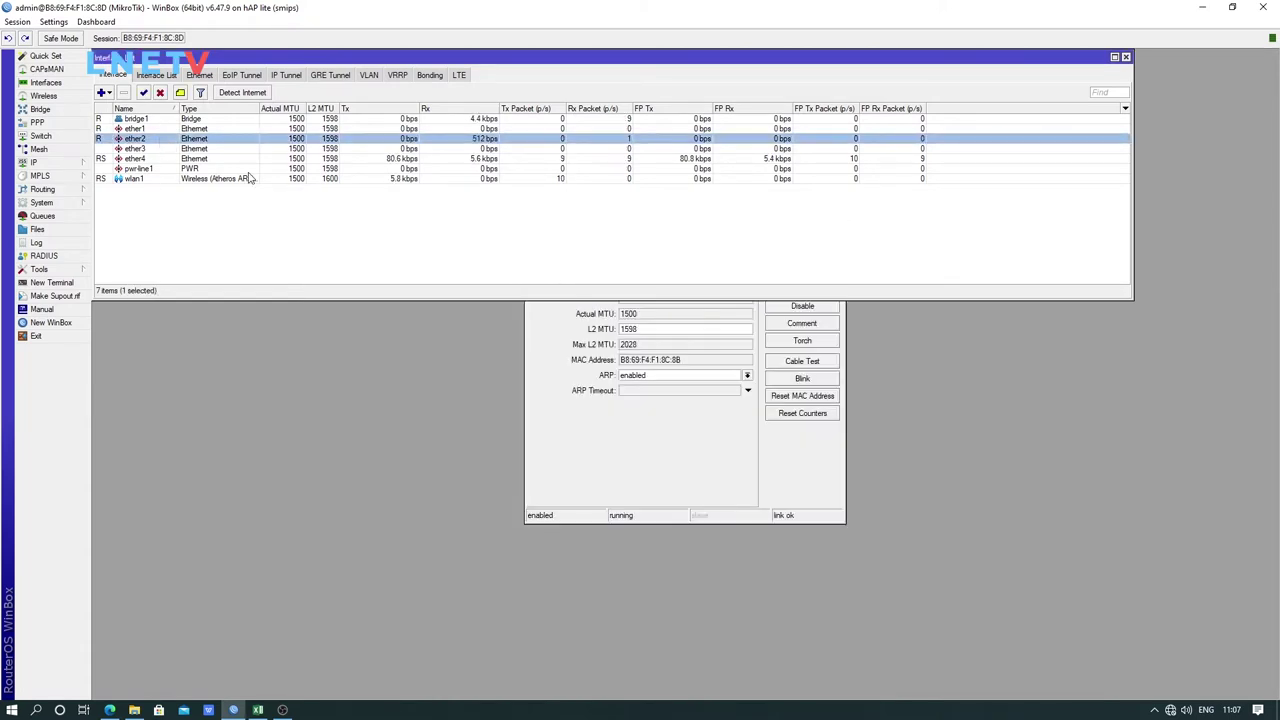
left_click(563, 358)
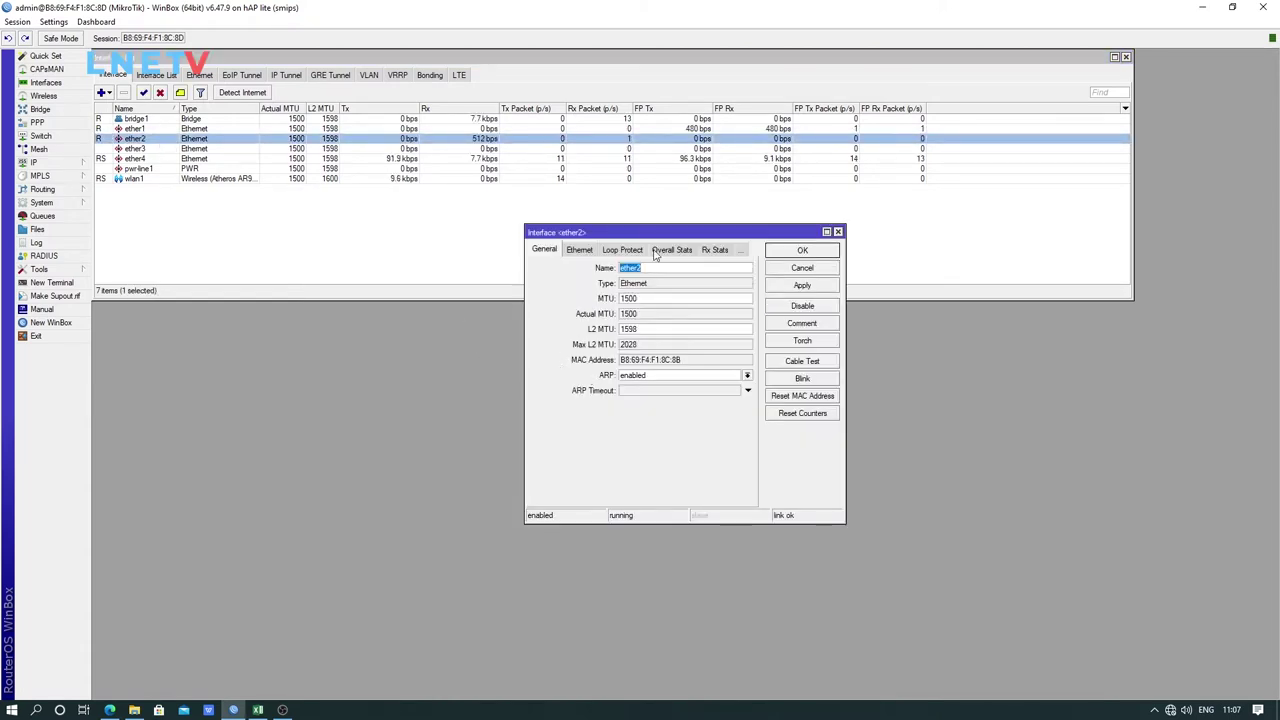
left_click_drag(648, 231, 375, 220)
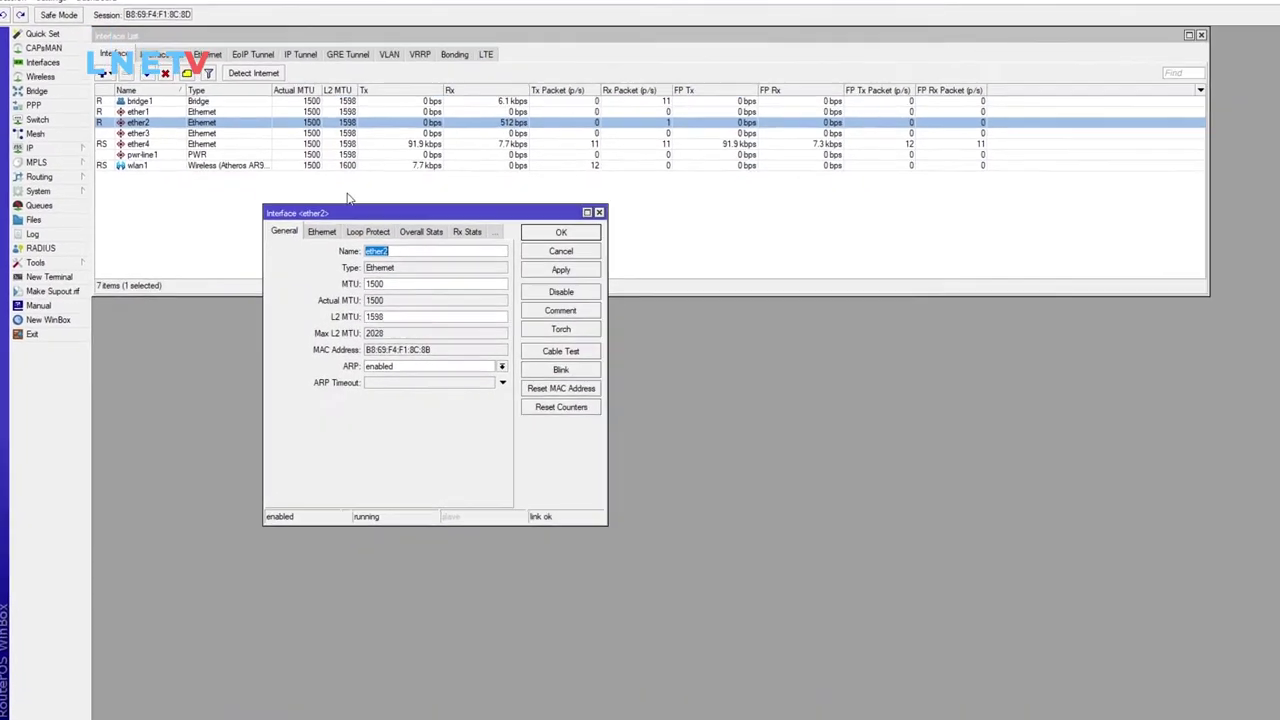
Rename the ether2 interface to ether2-sosmed, save the change and dismiss the on-screen keyboard
left_click(562, 205)
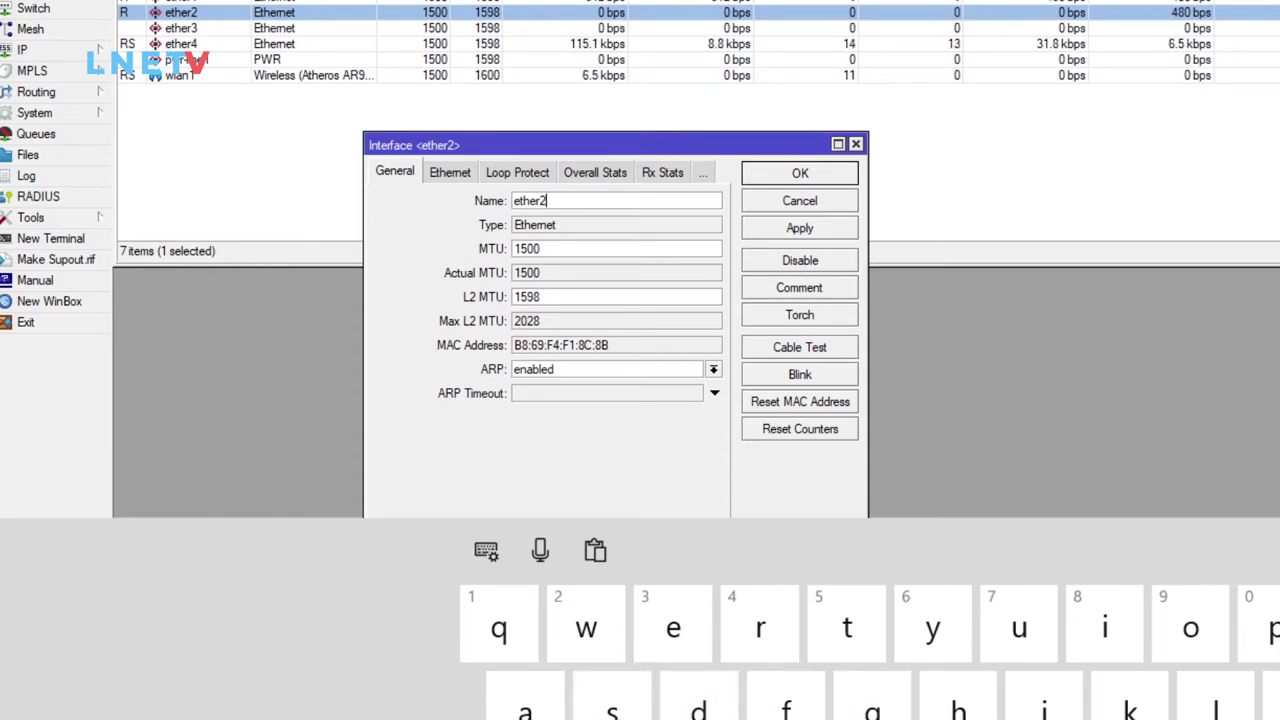
type("-")
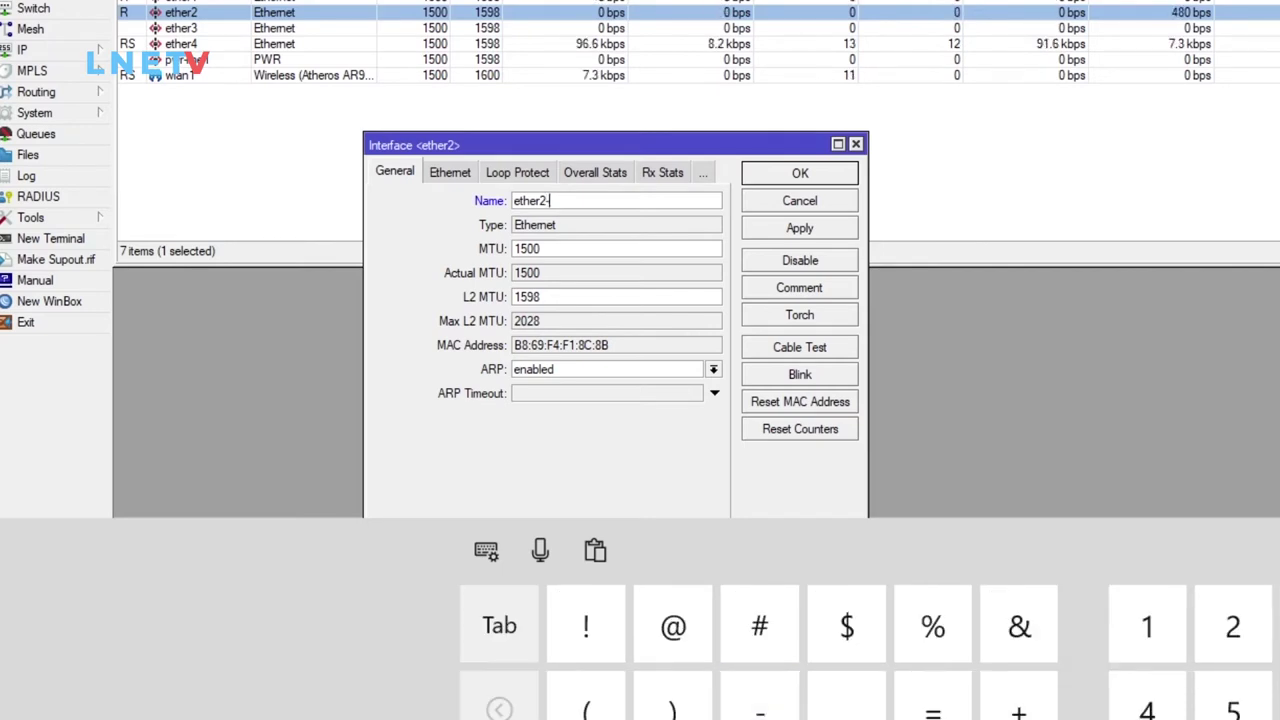
left_click(612, 700)
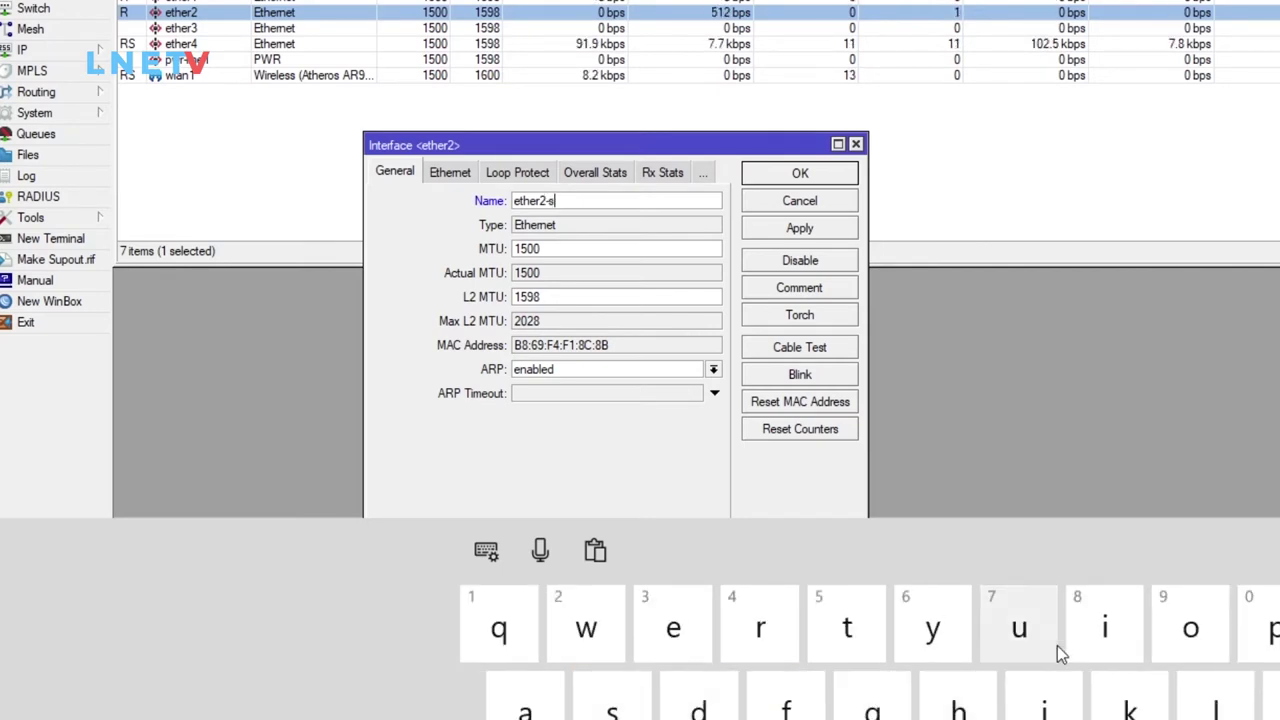
left_click(1188, 628)
left_click(612, 706)
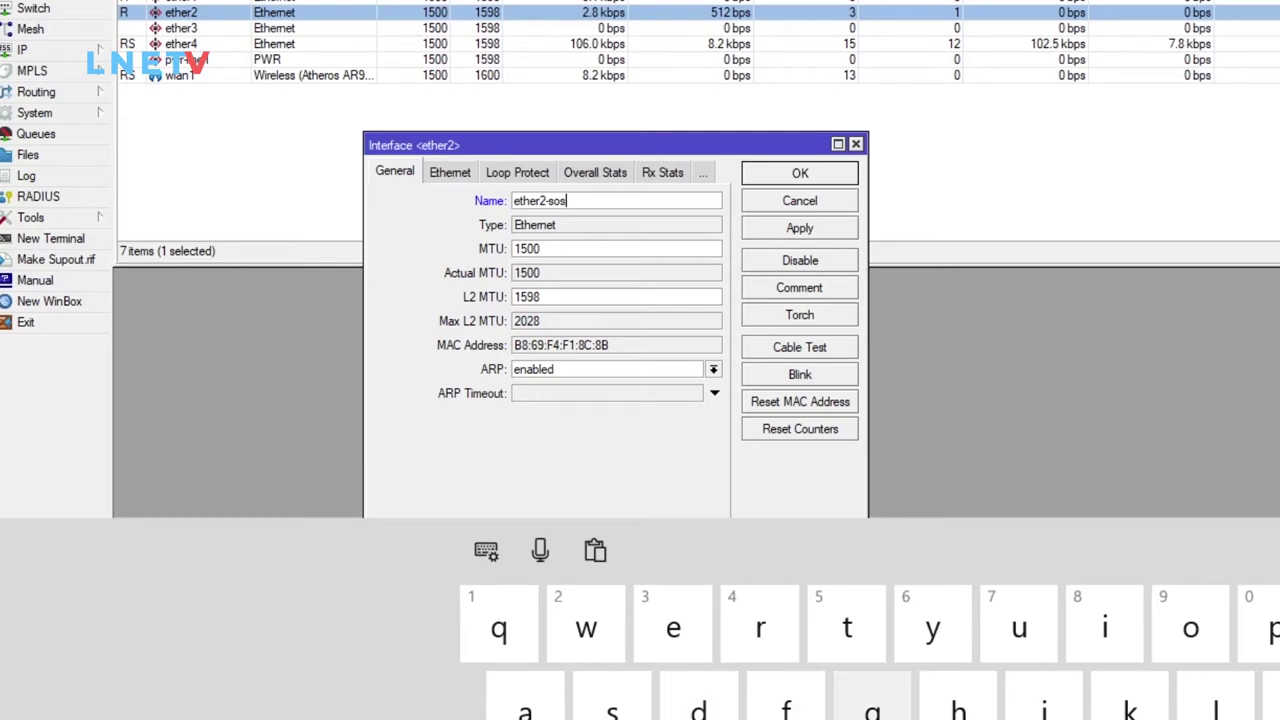
left_click(871, 703)
left_click(686, 620)
left_click(720, 712)
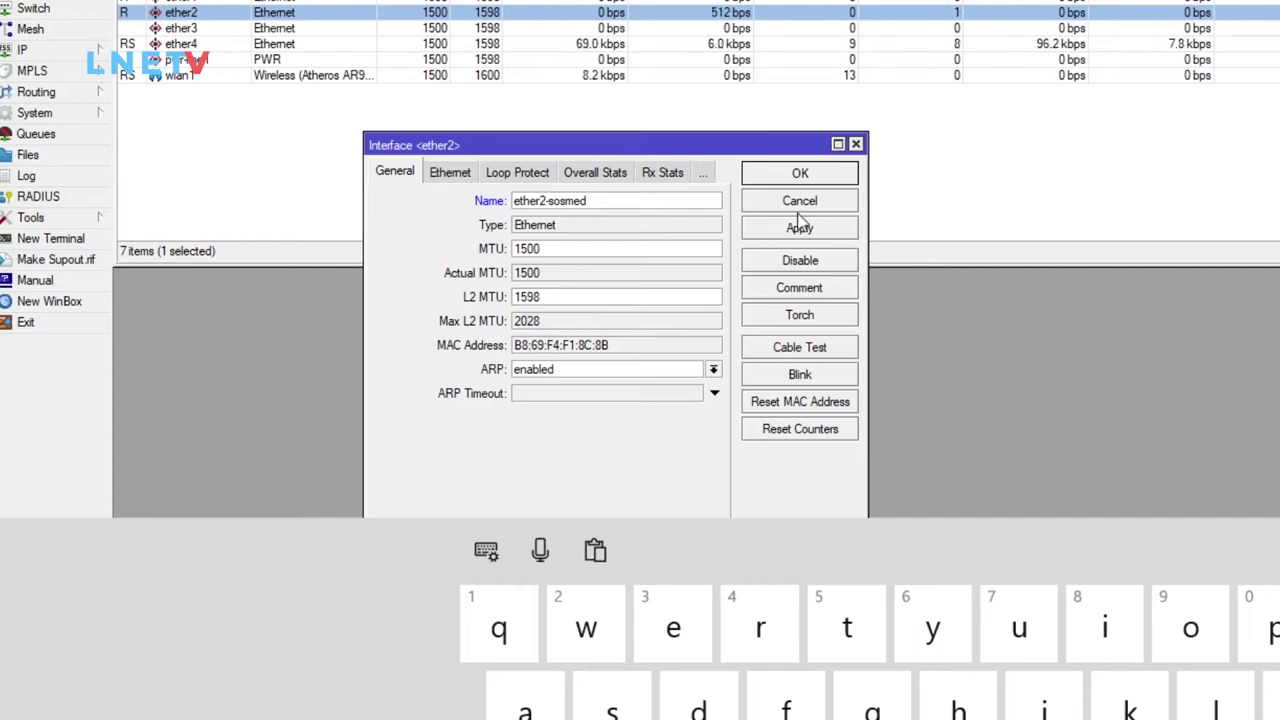
left_click(826, 175)
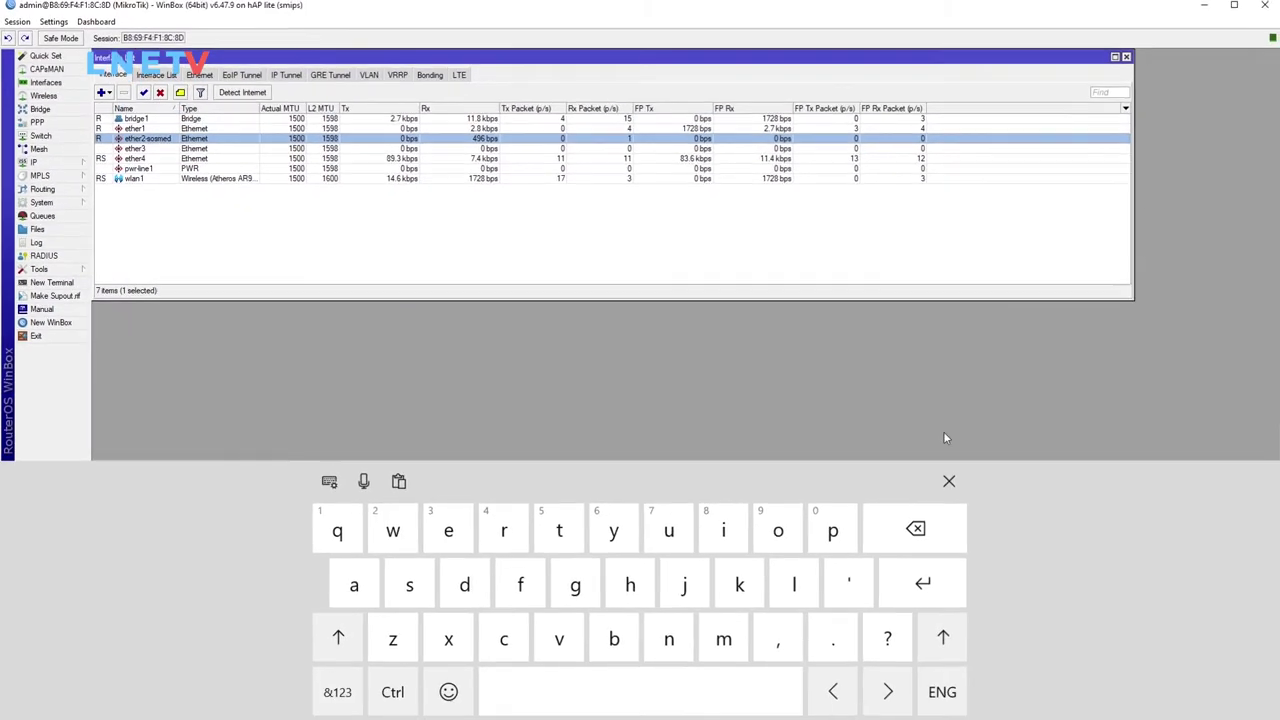
left_click(948, 480)
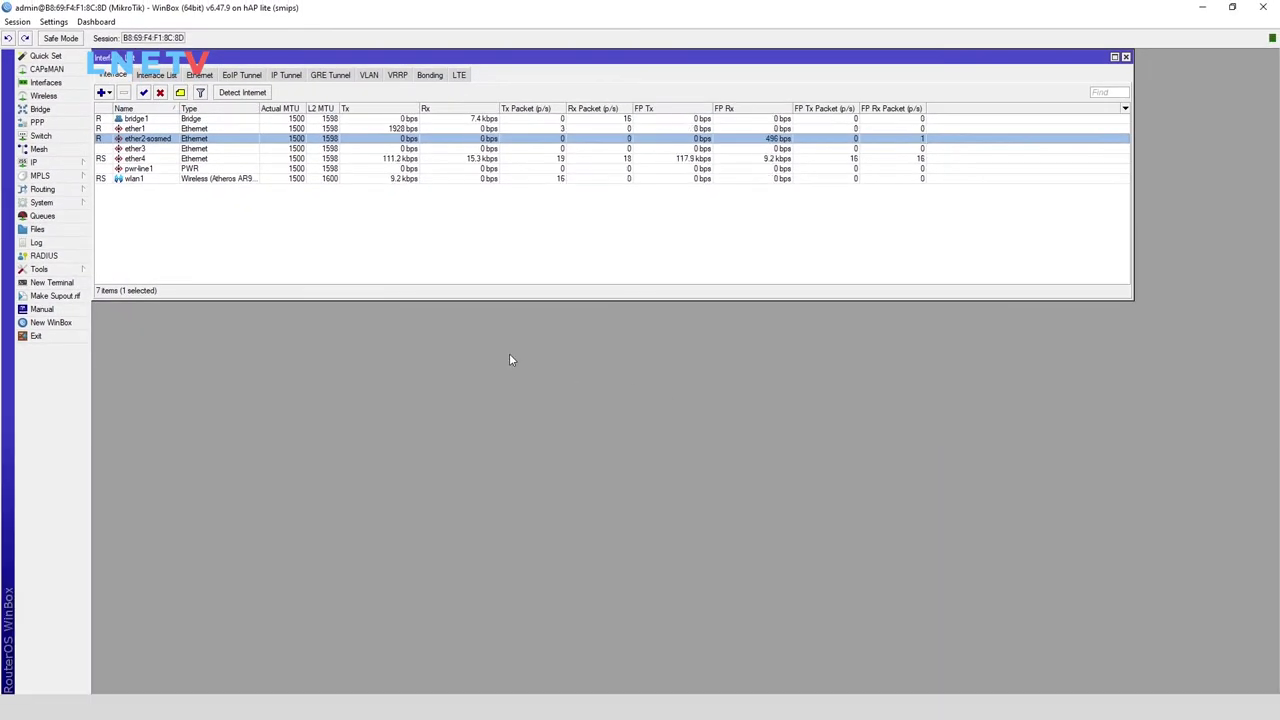
Copy the interface name ether2-sosmed from that interface's settings and close them
left_click(176, 130)
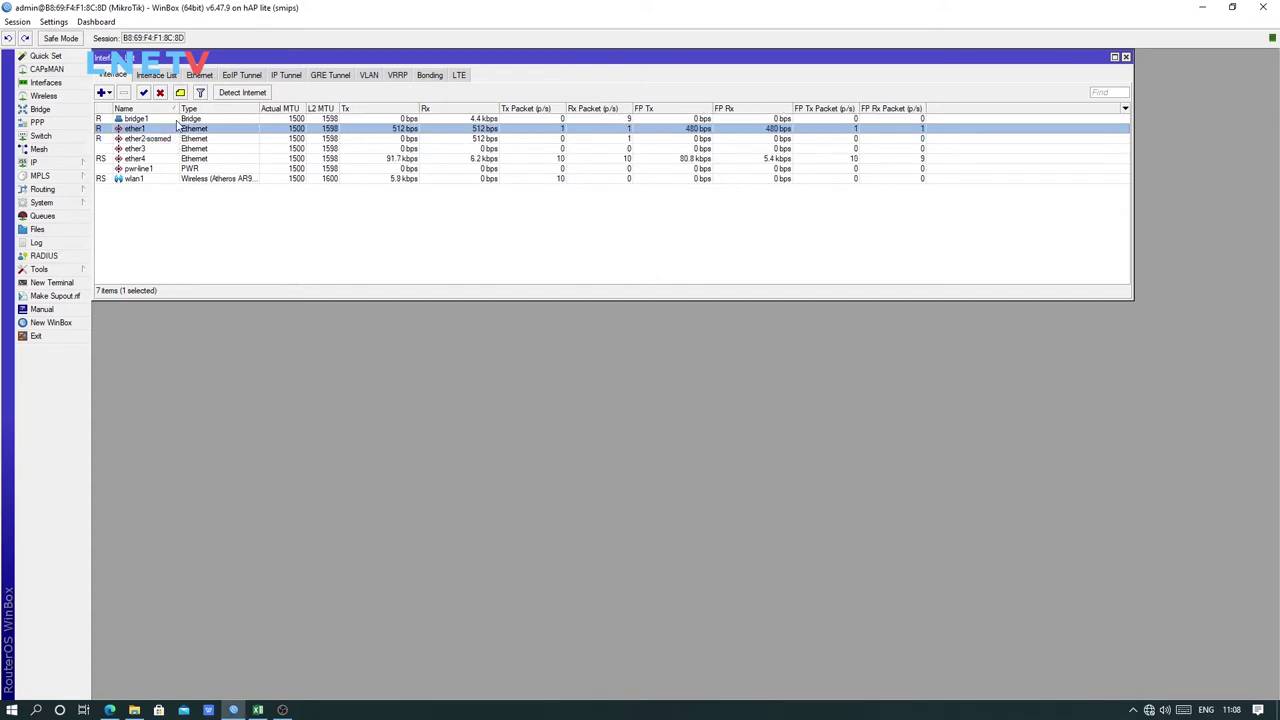
left_click(177, 120)
left_click(166, 140)
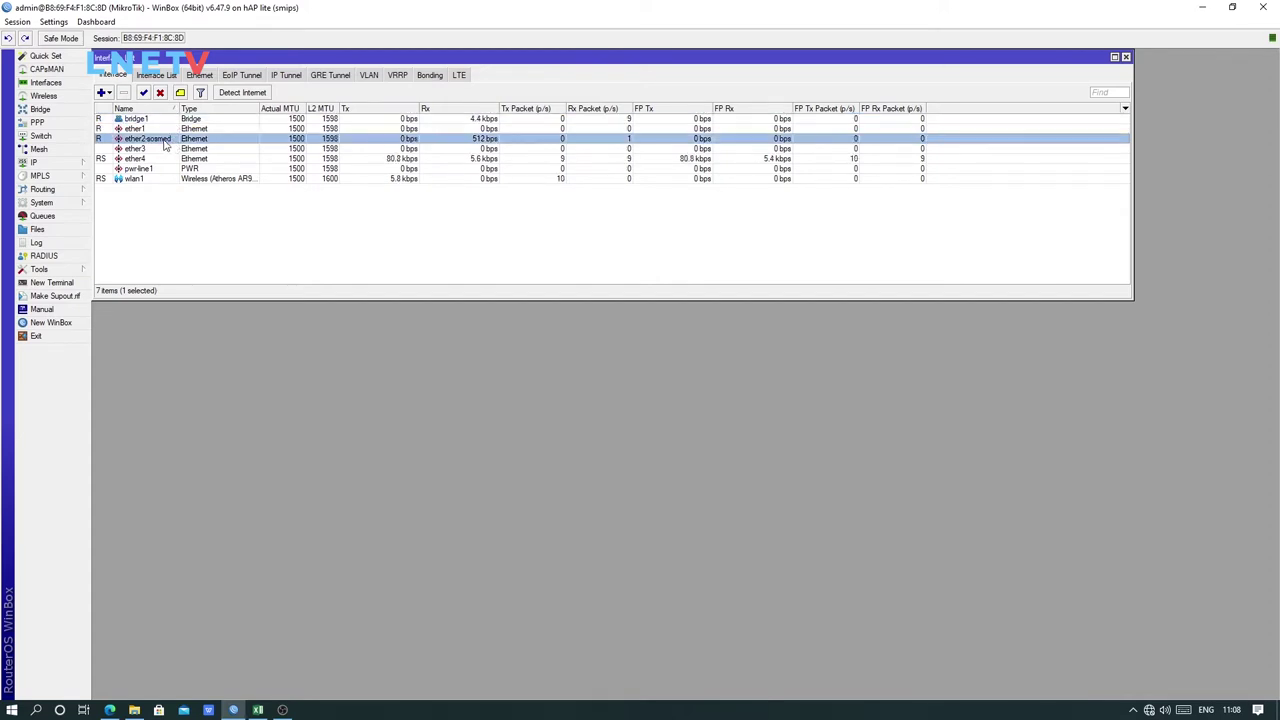
right_click(164, 142)
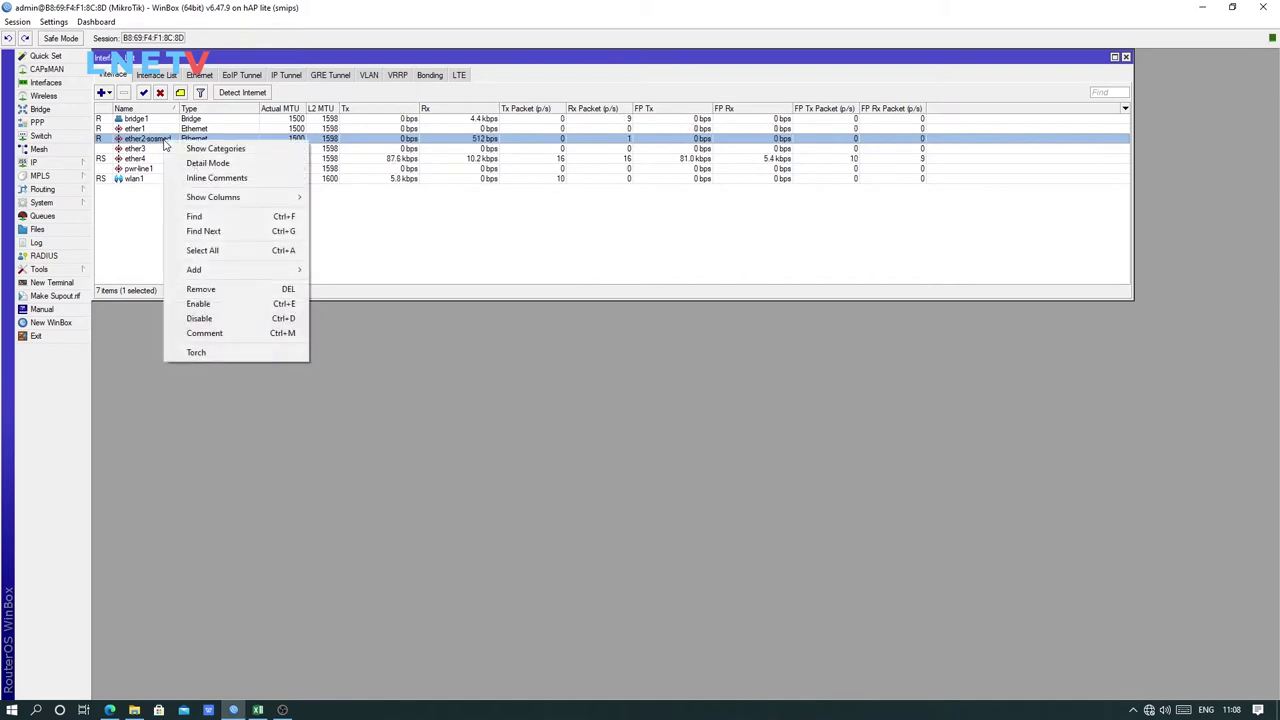
double_click(148, 140)
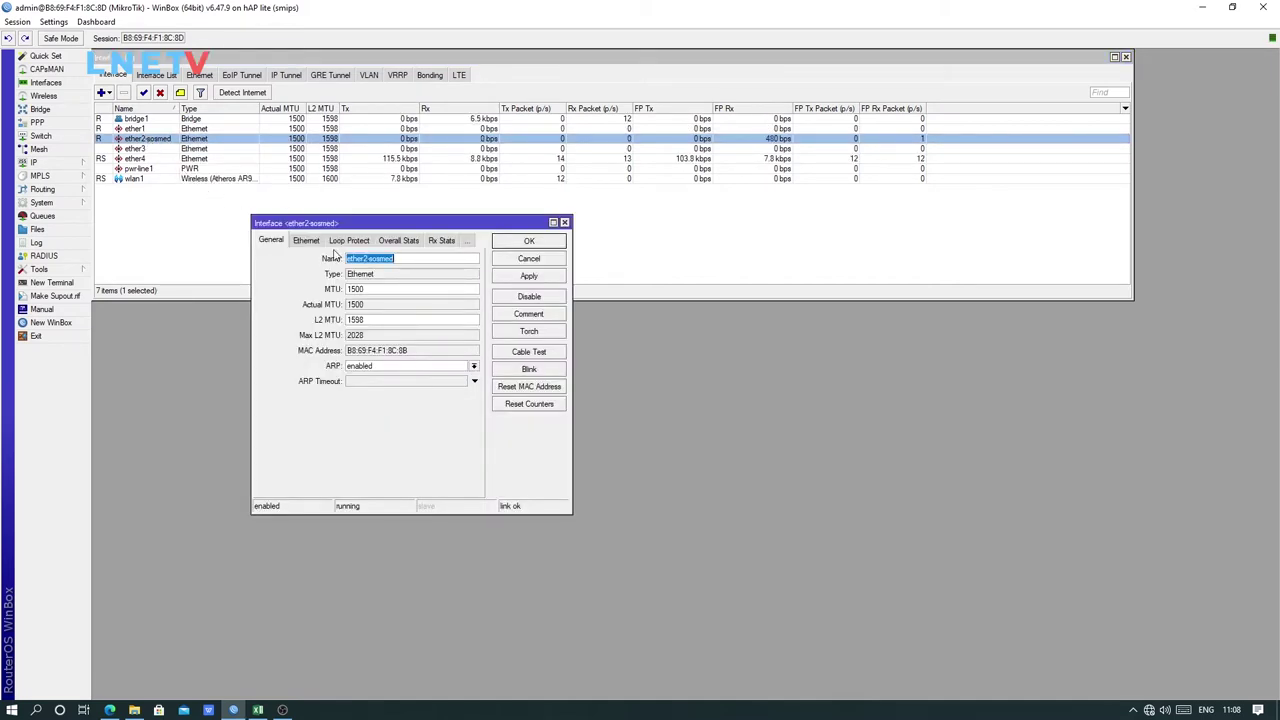
right_click(366, 257)
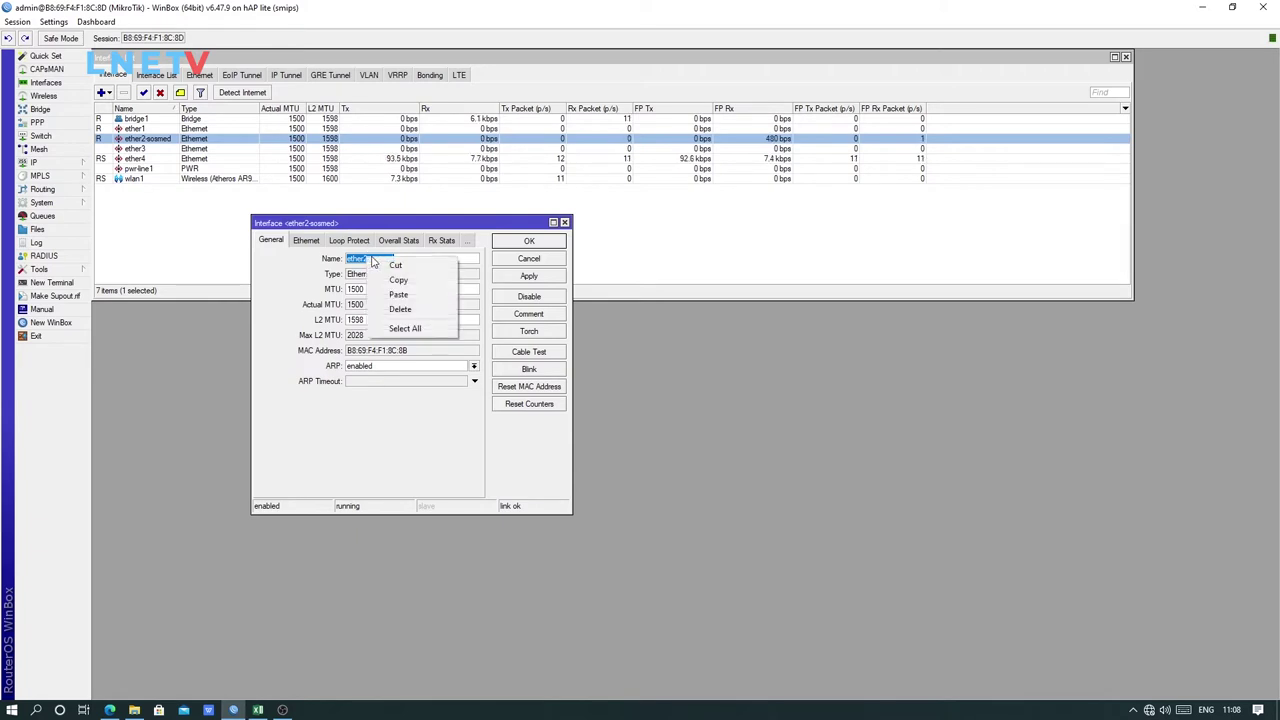
left_click(400, 281)
left_click(529, 241)
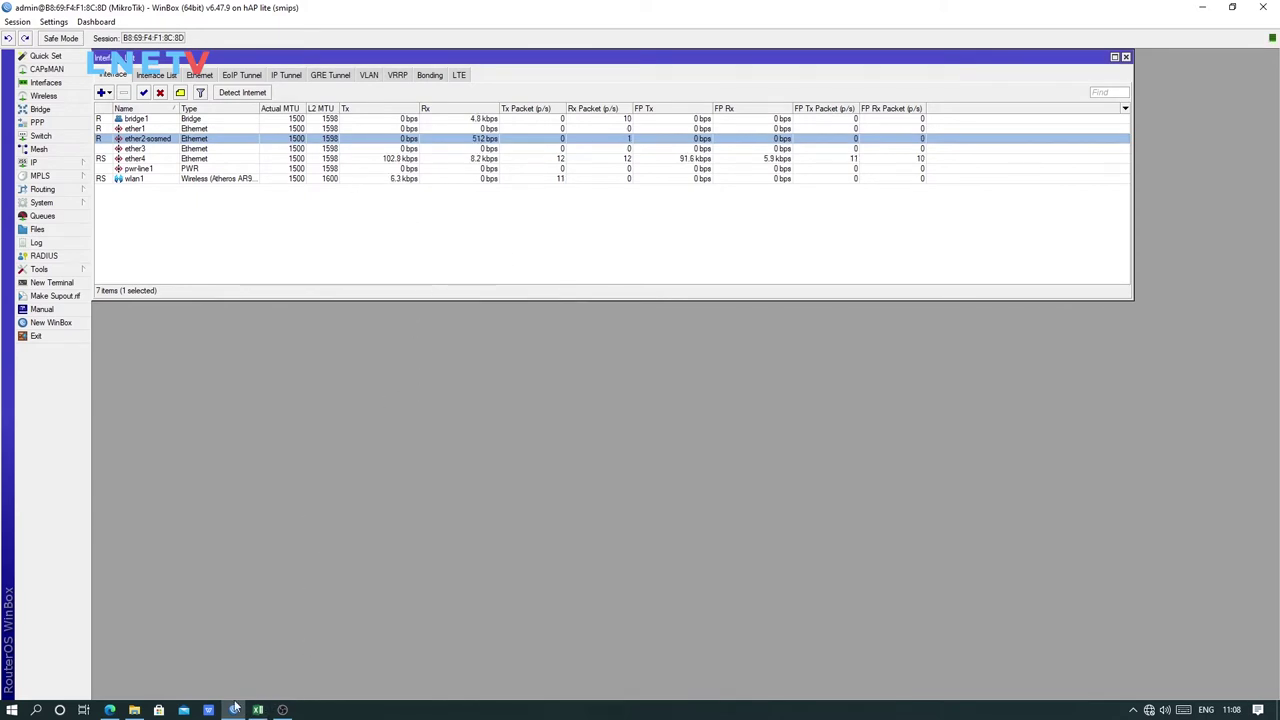
Switch to the Excel workbook and replace the ISP2/modem 2 interface name with the copied ether2-sosmed
left_click(258, 710)
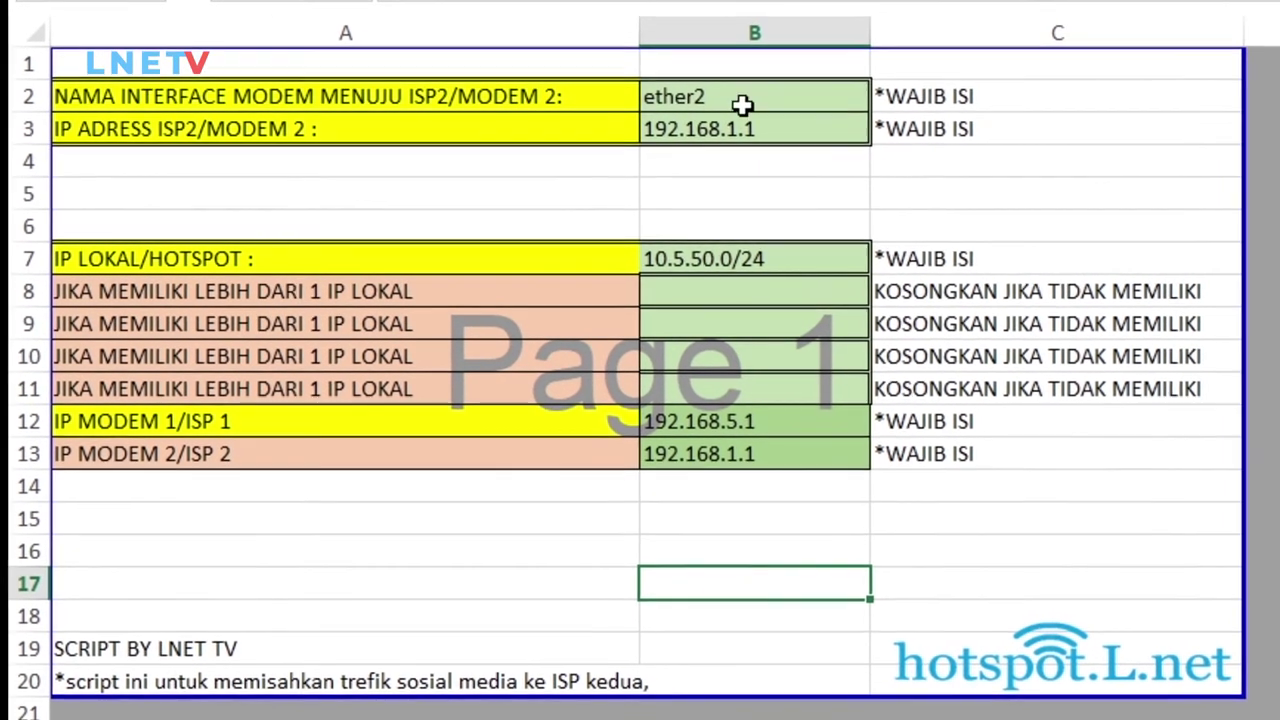
double_click(743, 97)
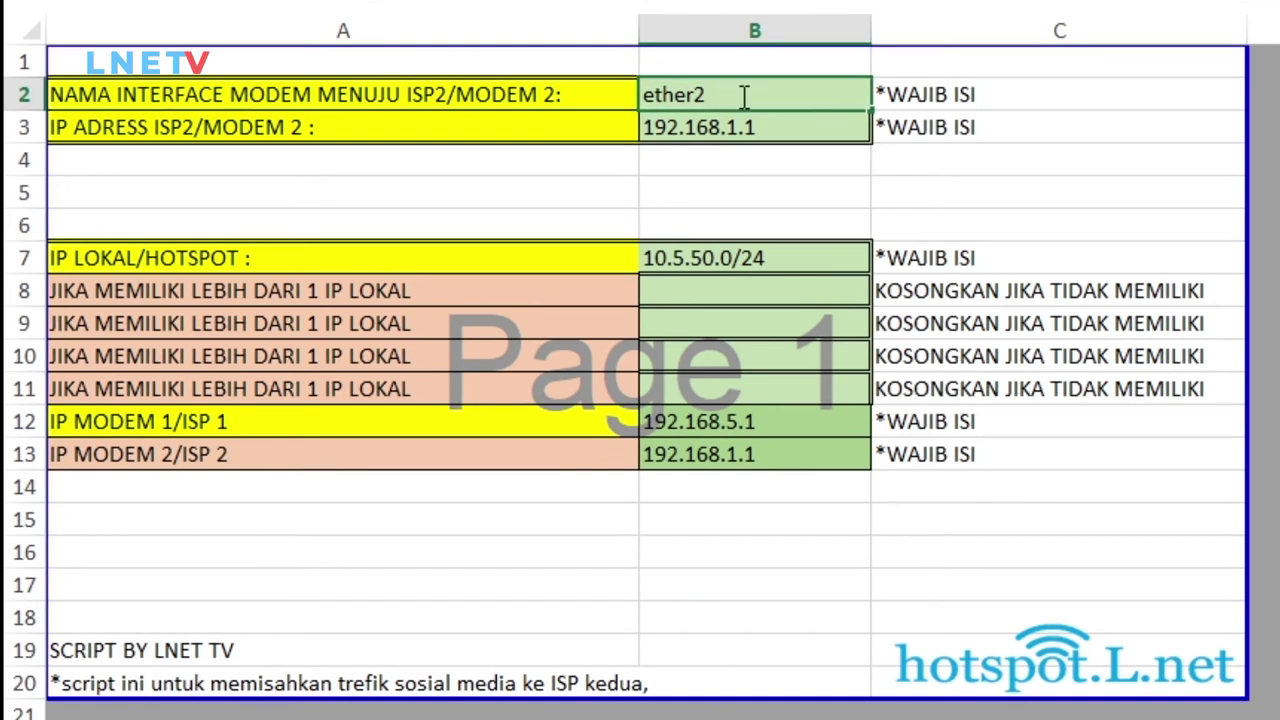
left_click_drag(762, 90, 615, 85)
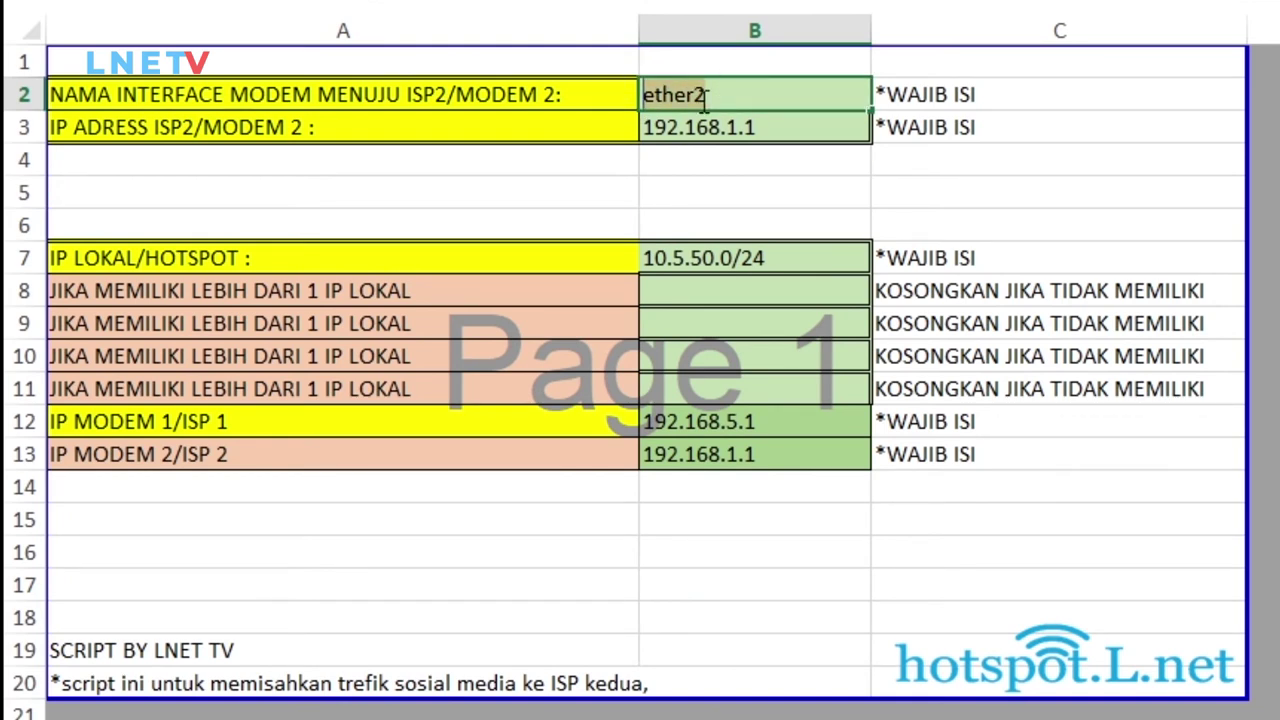
right_click(703, 98)
left_click(765, 234)
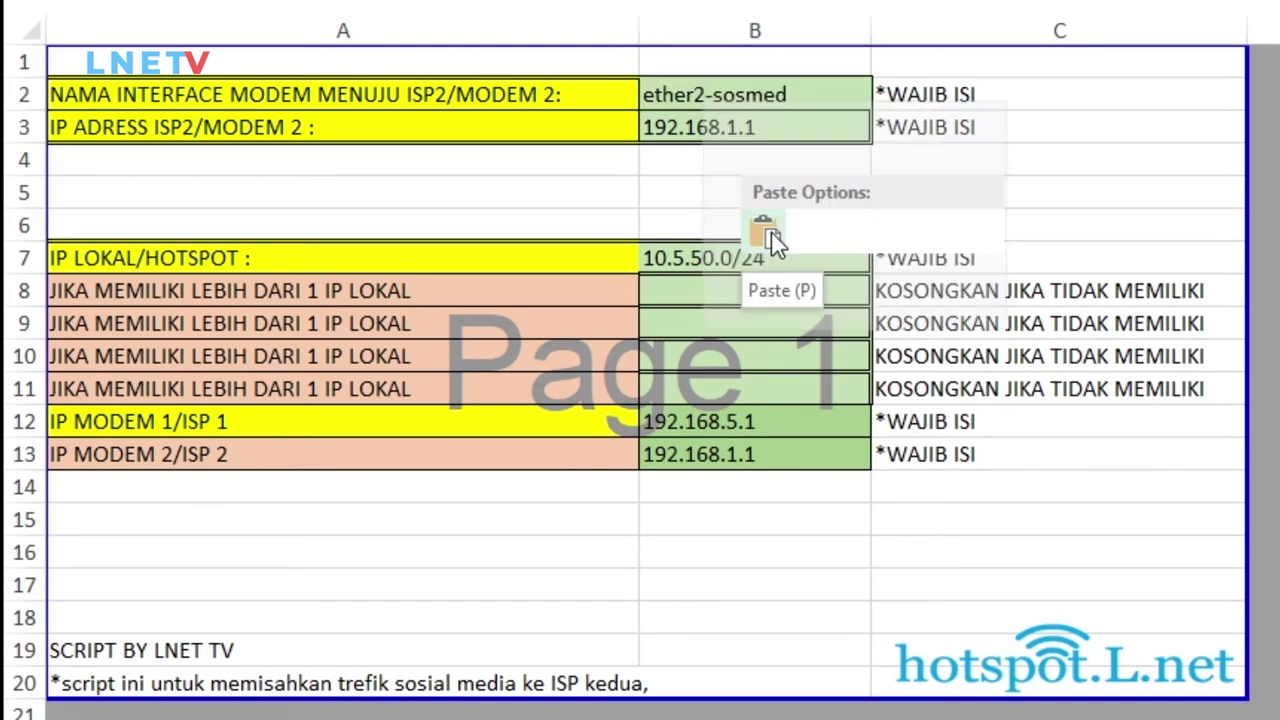
Examine the required ISP2/modem 2 IP address field and the local/hotspot IP field on the INPUT sheet
left_click(806, 126)
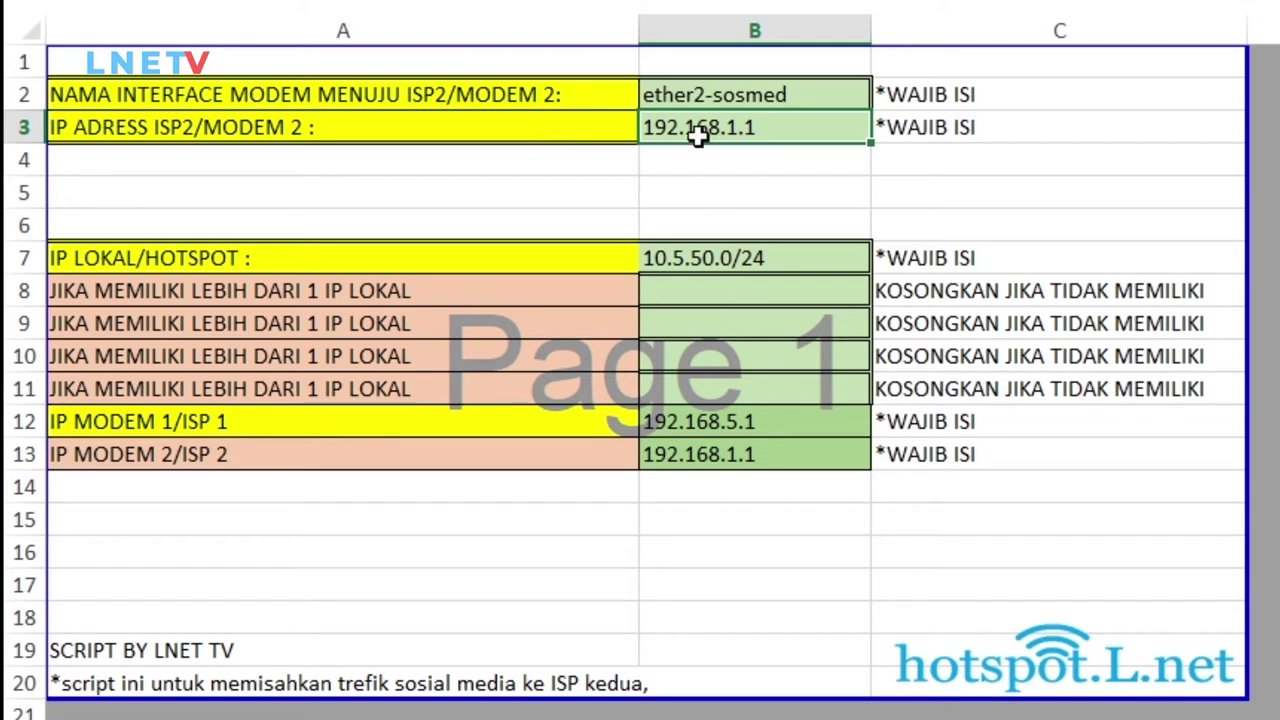
left_click(766, 168)
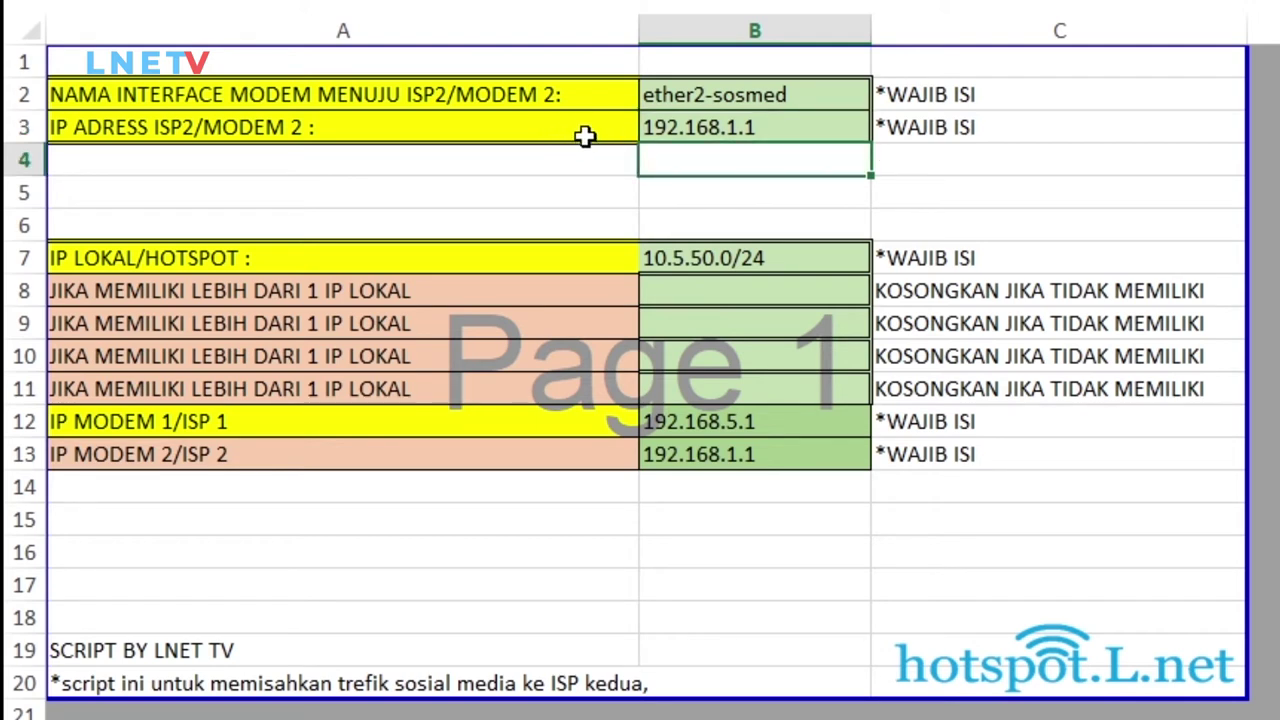
left_click(585, 136)
left_click(776, 127)
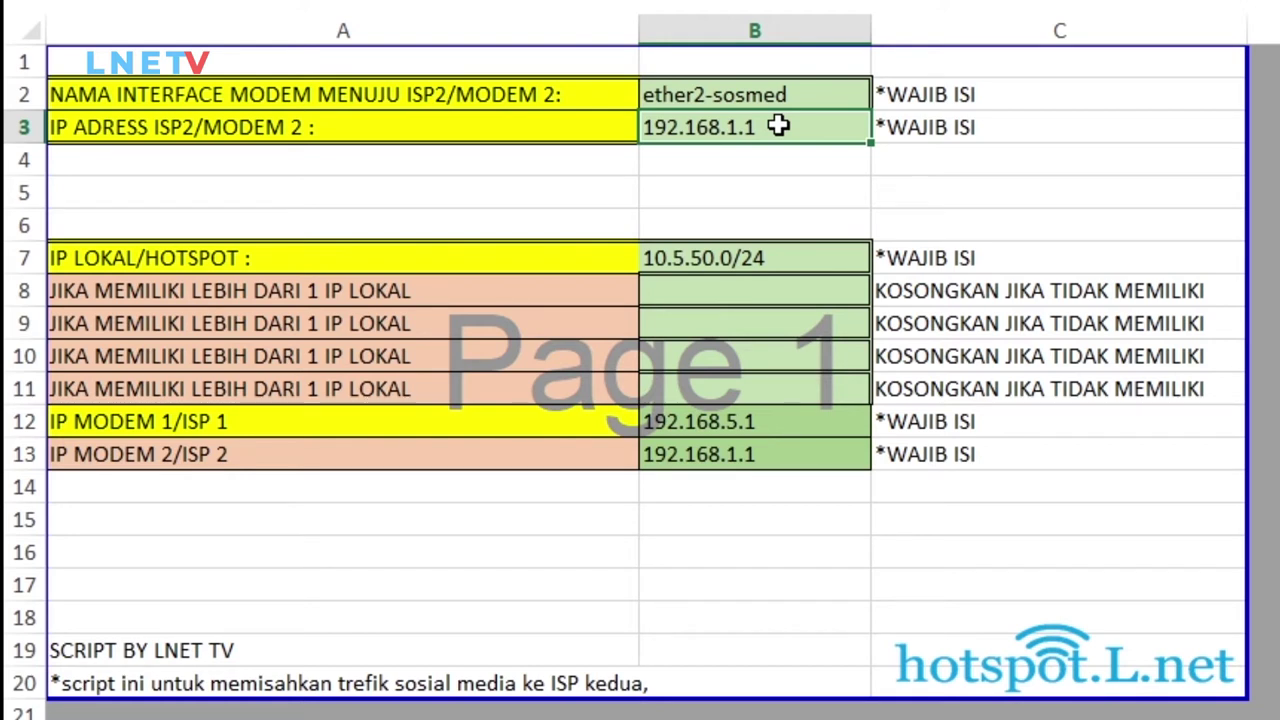
left_click(775, 168)
mouse_move(765, 145)
left_mouse_down()
mouse_move(749, 126)
mouse_move(776, 130)
left_mouse_up()
left_click(797, 163)
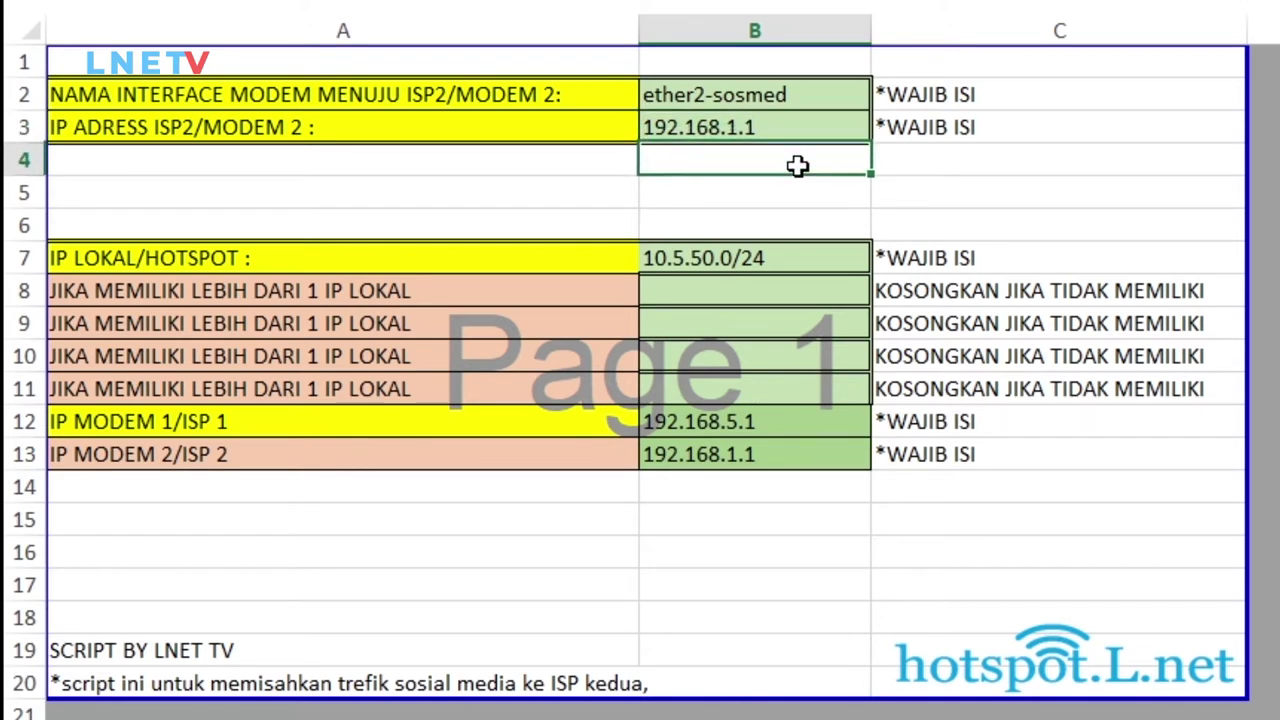
left_click(793, 131)
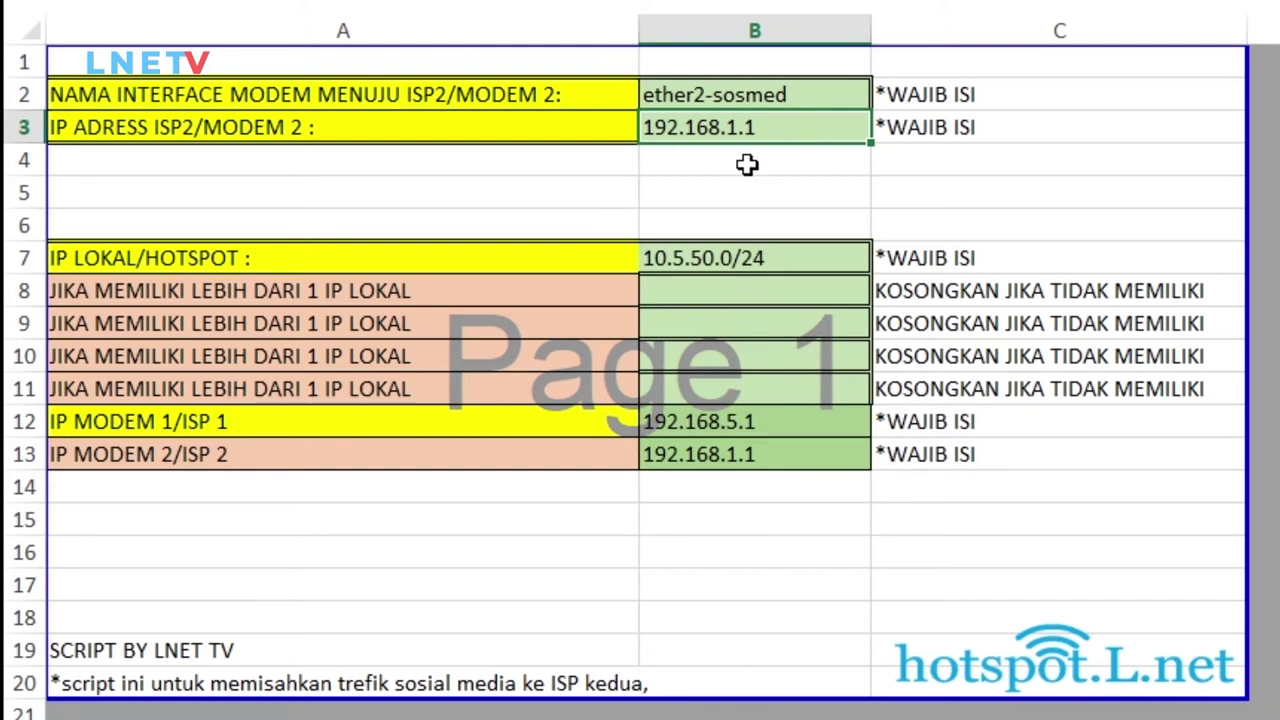
left_click(753, 151)
left_click(757, 122)
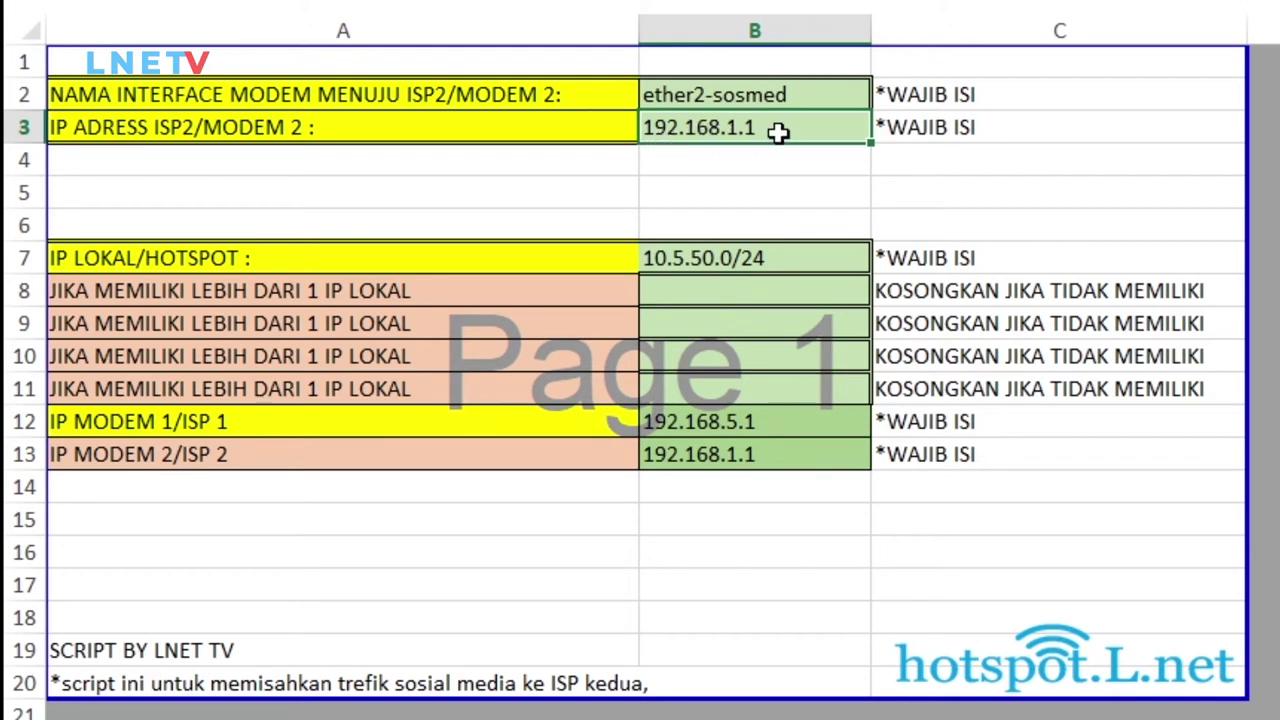
left_click(808, 157)
left_click(789, 126)
double_click(783, 130)
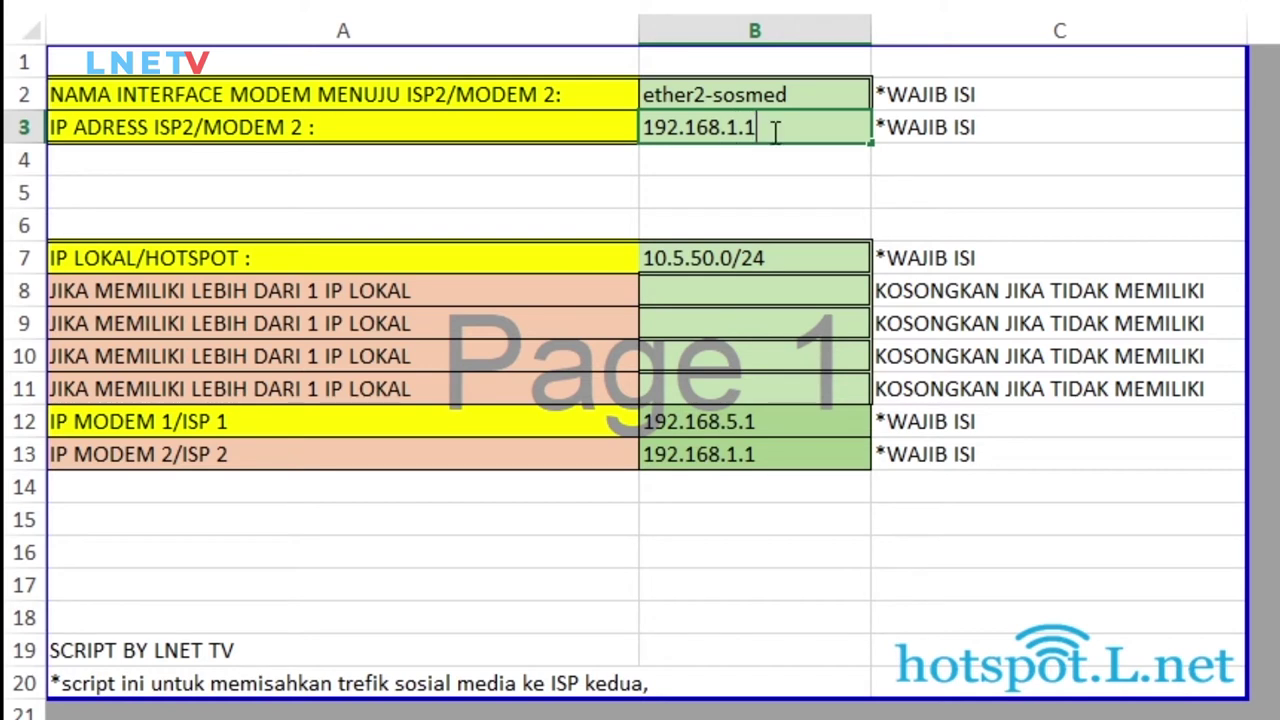
left_click(774, 164)
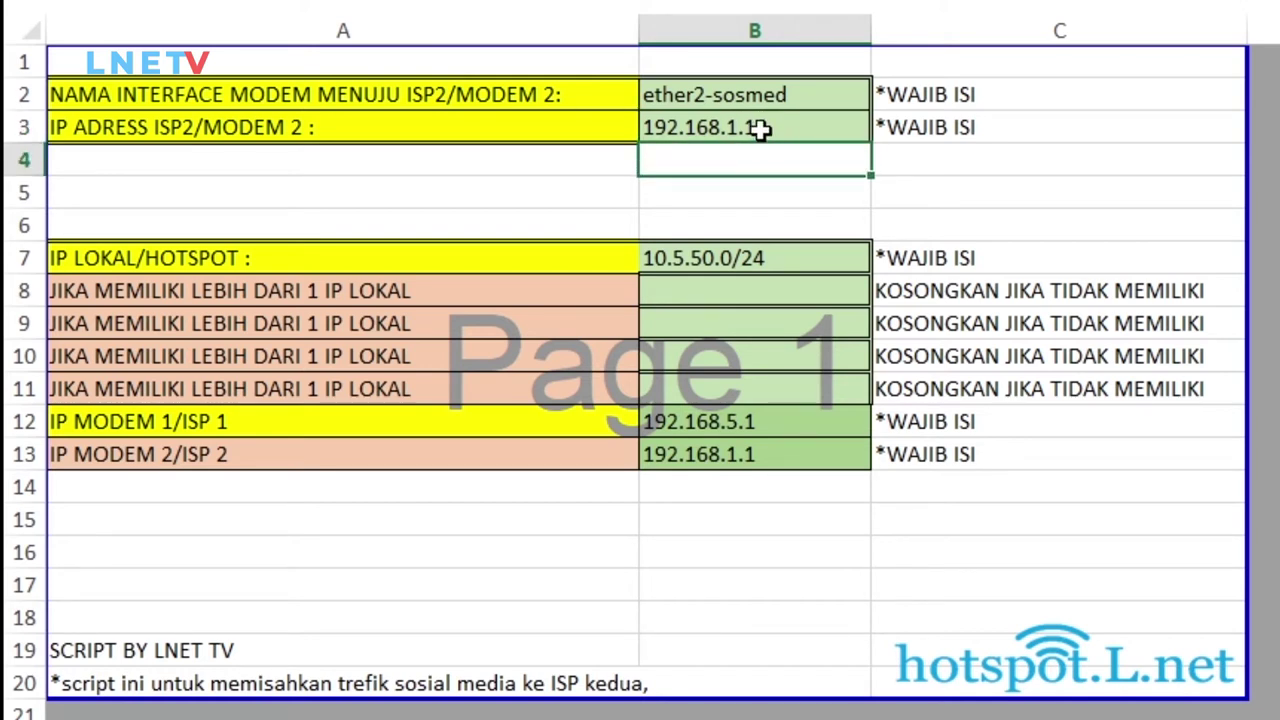
left_click(758, 129)
left_click(757, 162)
left_click(766, 133)
left_click(765, 174)
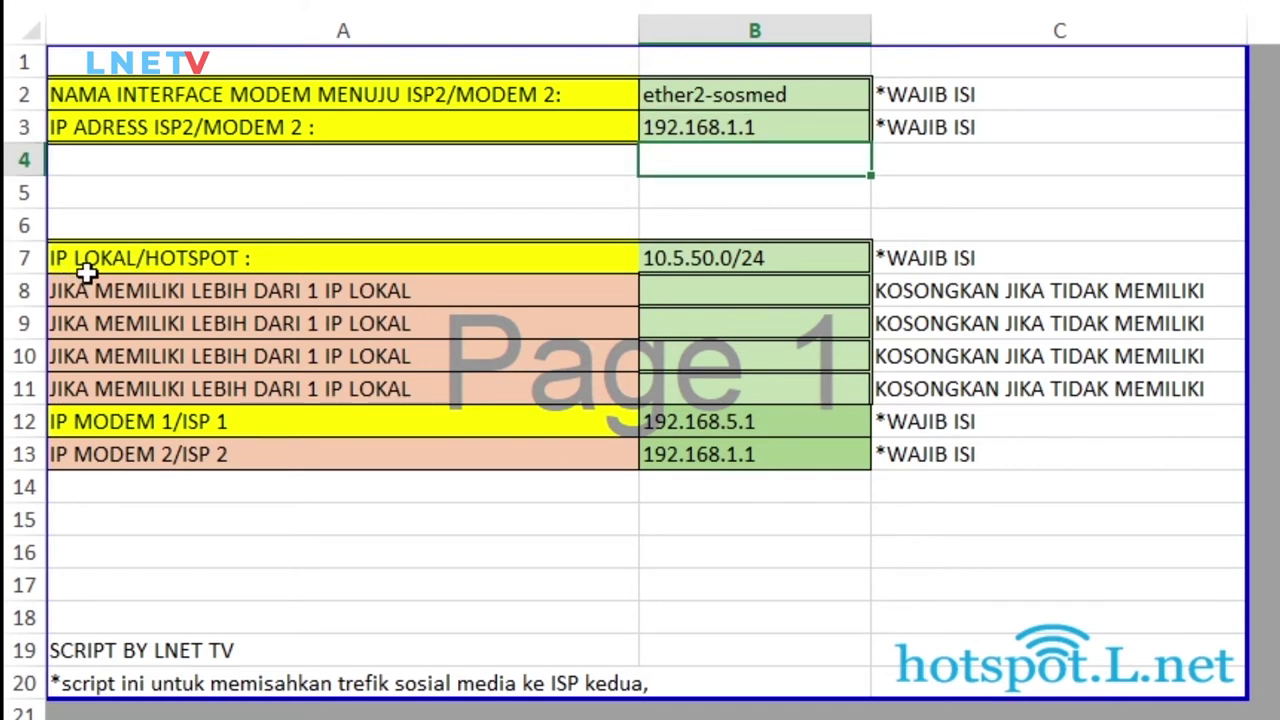
left_click(725, 257)
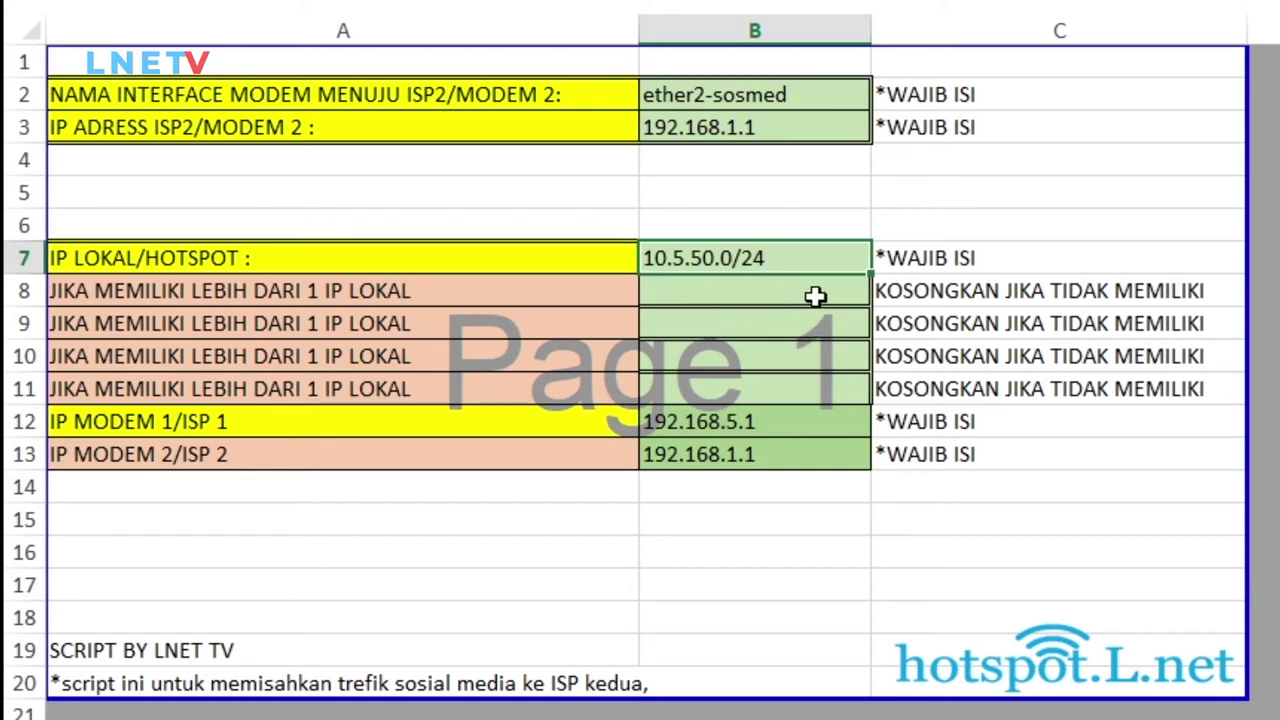
left_click(814, 297)
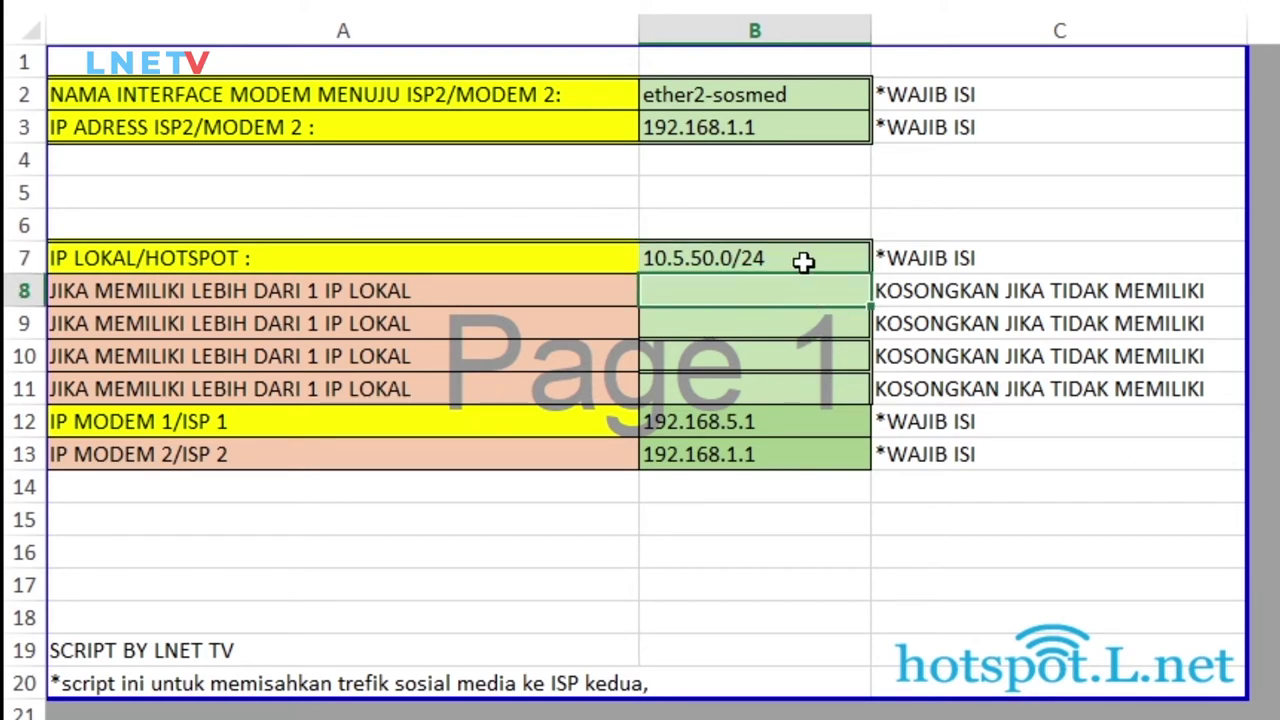
left_click(804, 261)
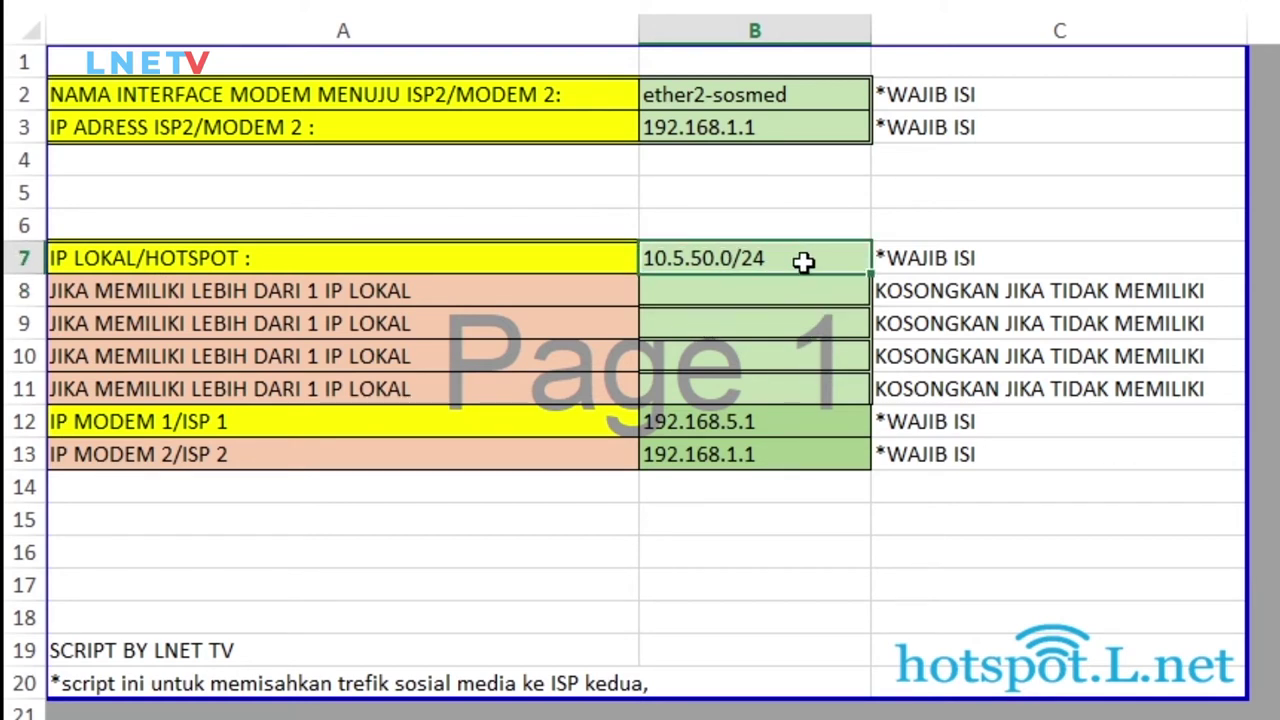
left_click(737, 517)
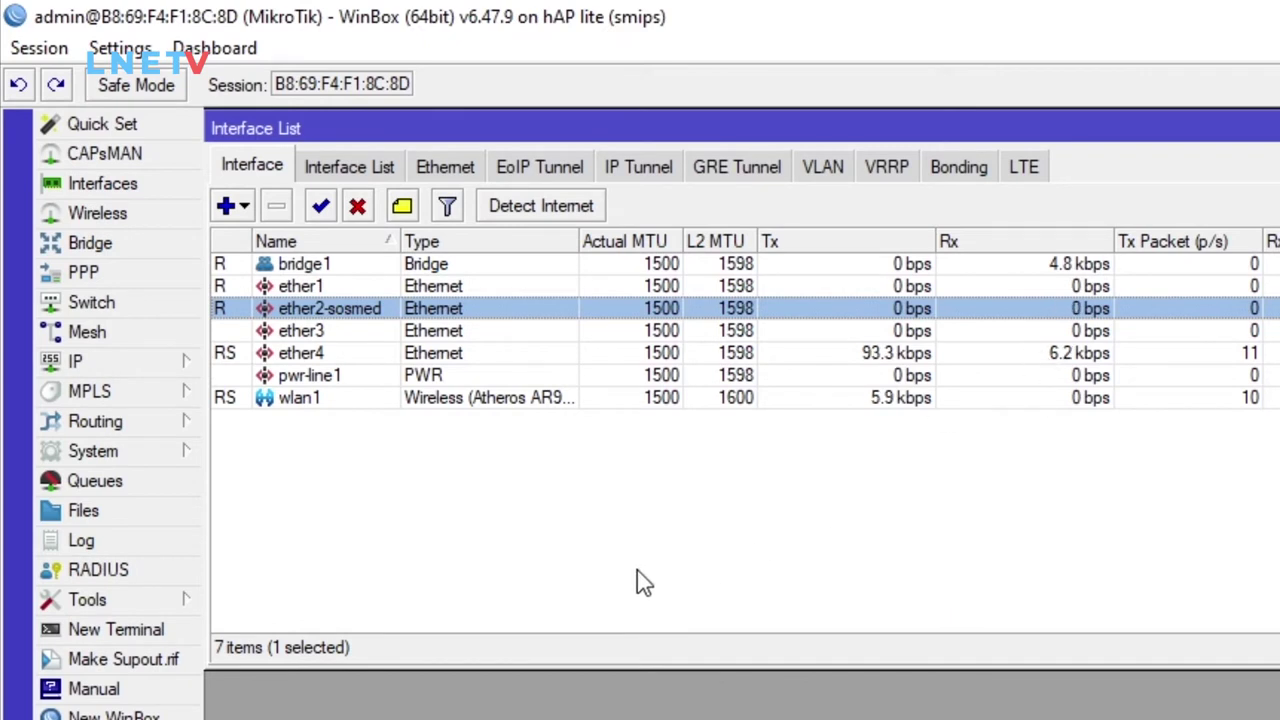
Switch to WinBox, open the router's IP address list and reposition its window
left_click(610, 572)
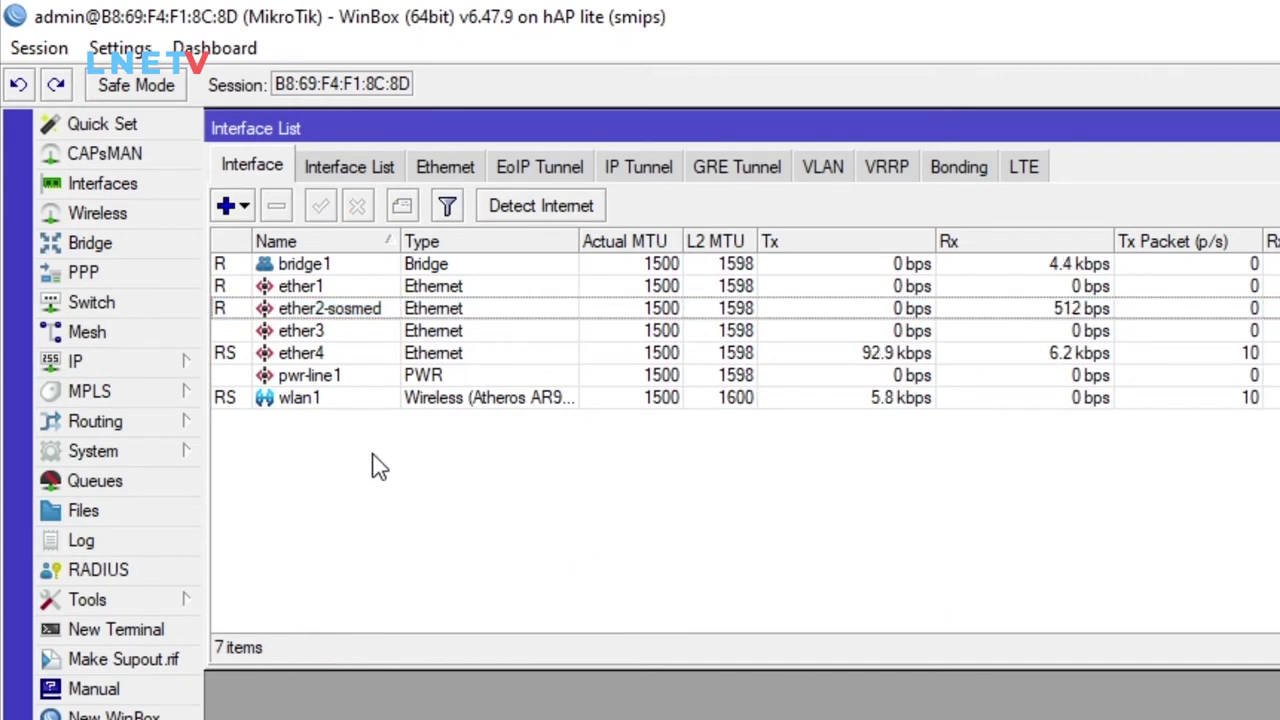
left_click(115, 364)
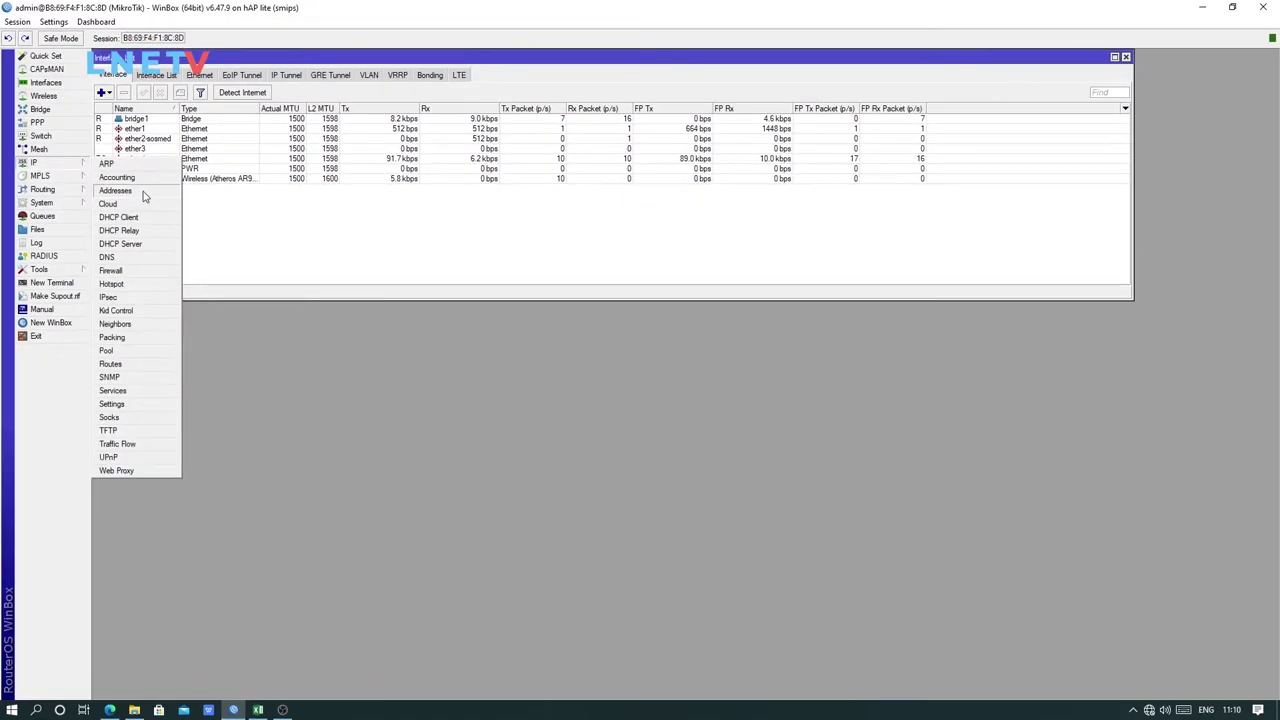
left_click(320, 428)
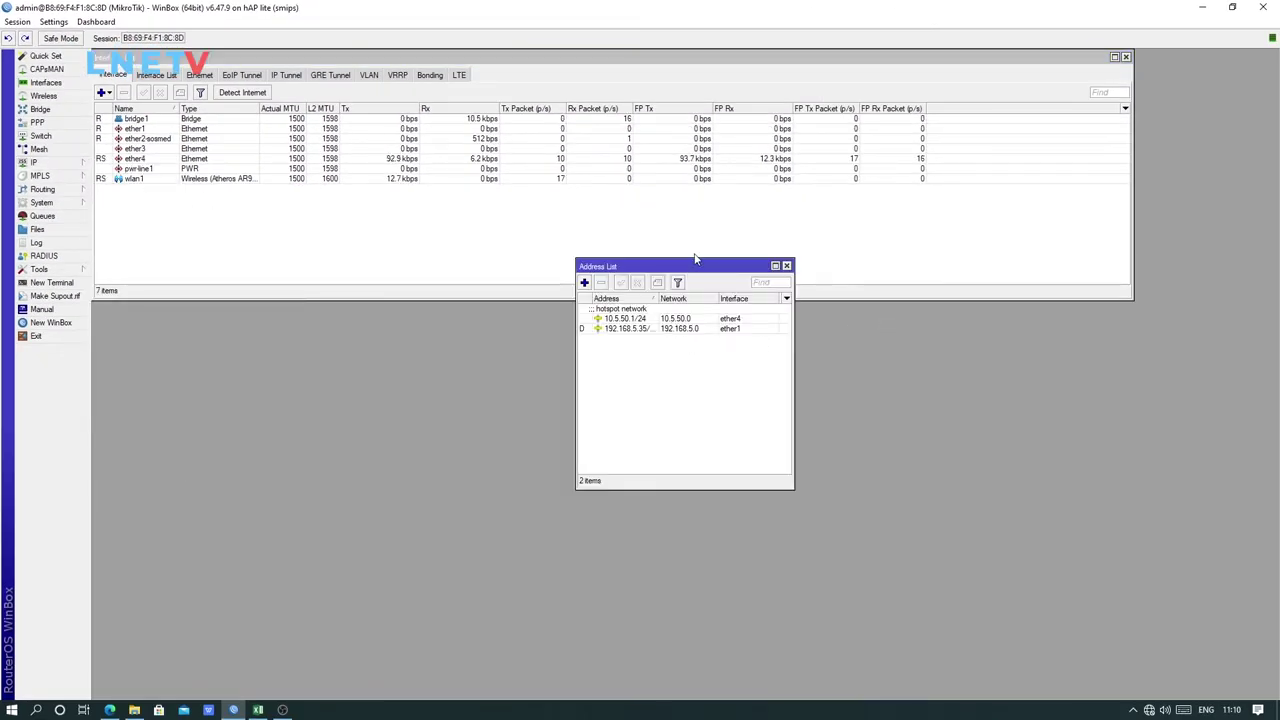
left_click_drag(688, 275, 583, 254)
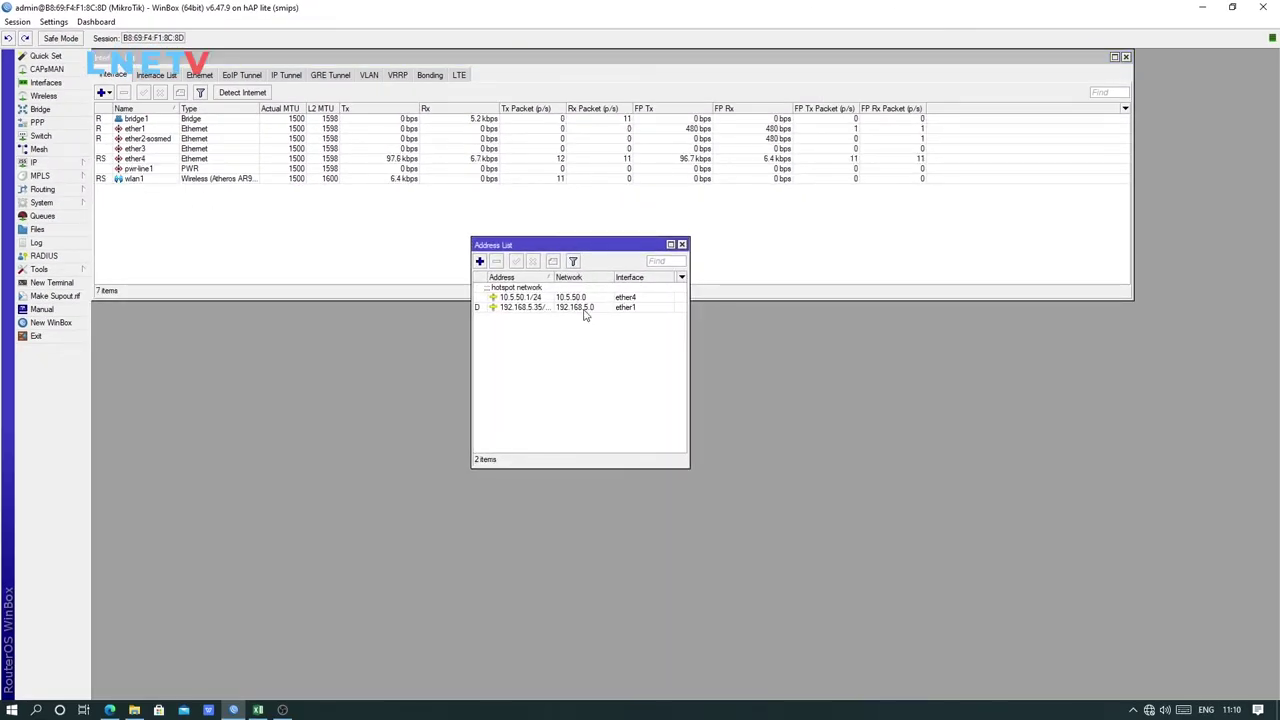
Copy the address 10.5.50.1/24 from the hotspot network entry on ether4 and close the entry
double_click(568, 298)
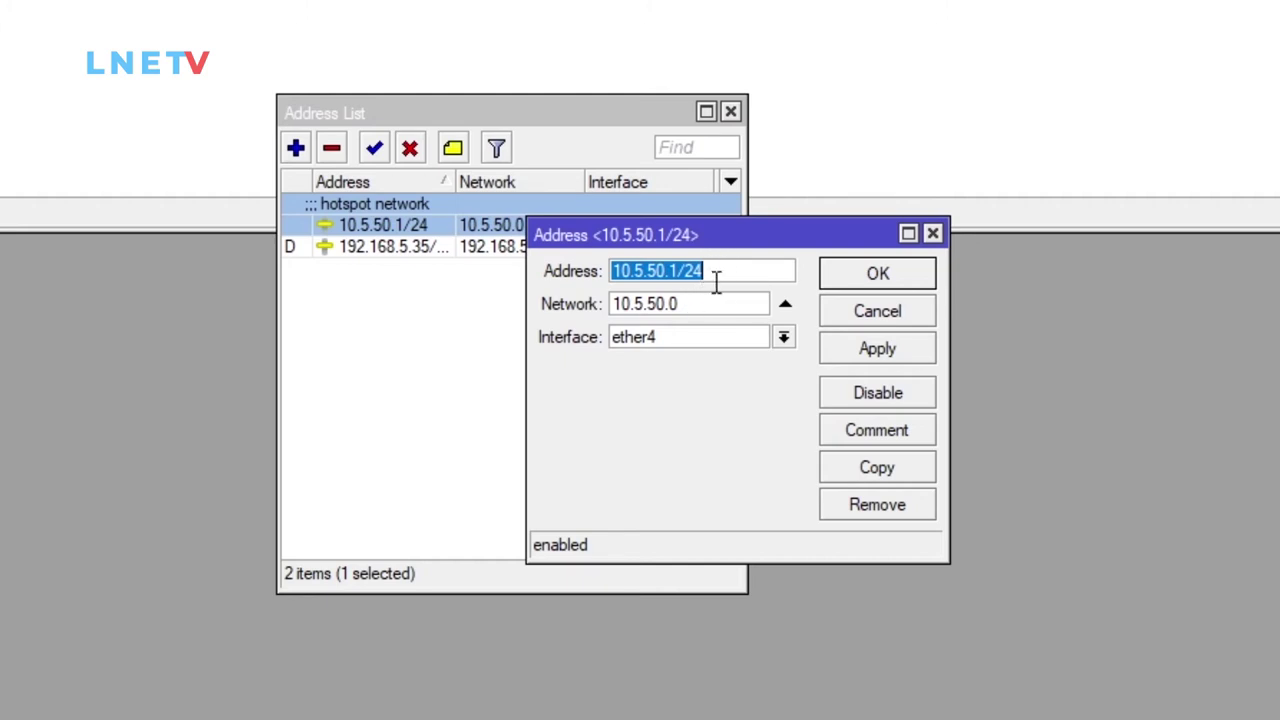
right_click(690, 282)
left_click(752, 327)
left_click(889, 275)
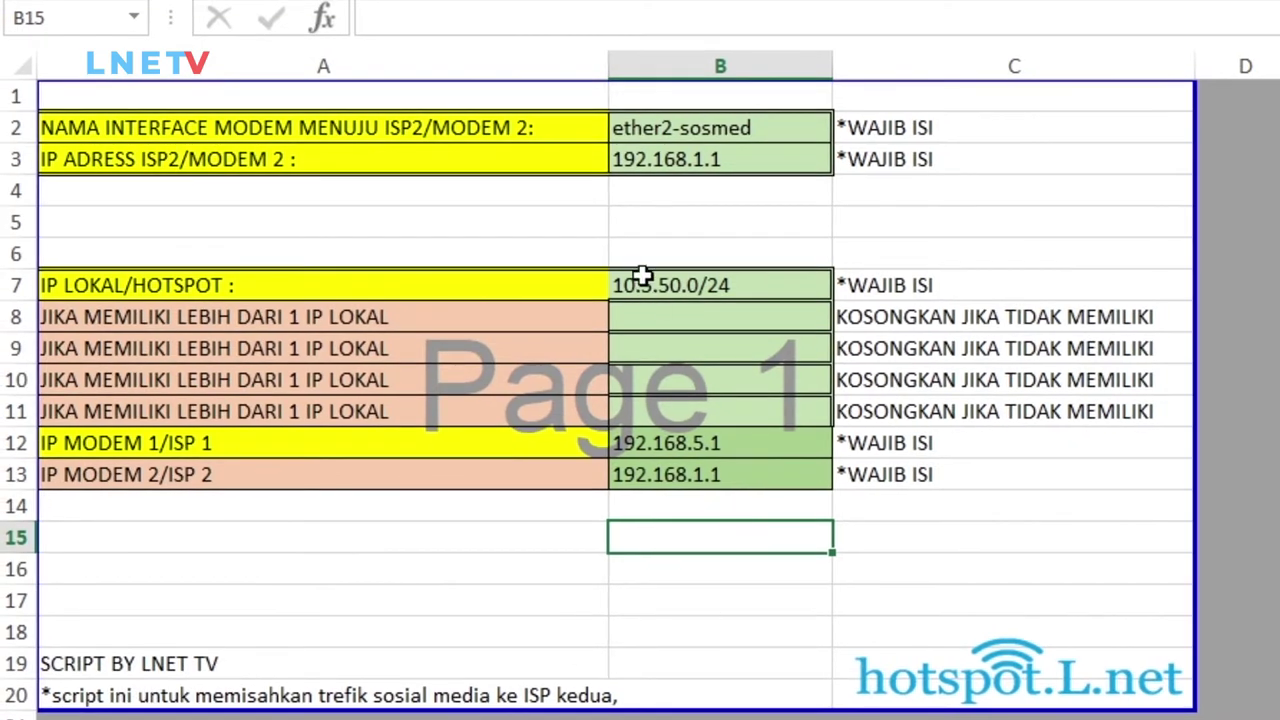
Switch to Excel, paste the copied address over the IP LOKAL/HOTSPOT value and change it to 10.5.50.0/24
left_click(660, 285)
double_click(743, 285)
left_click_drag(743, 285, 598, 300)
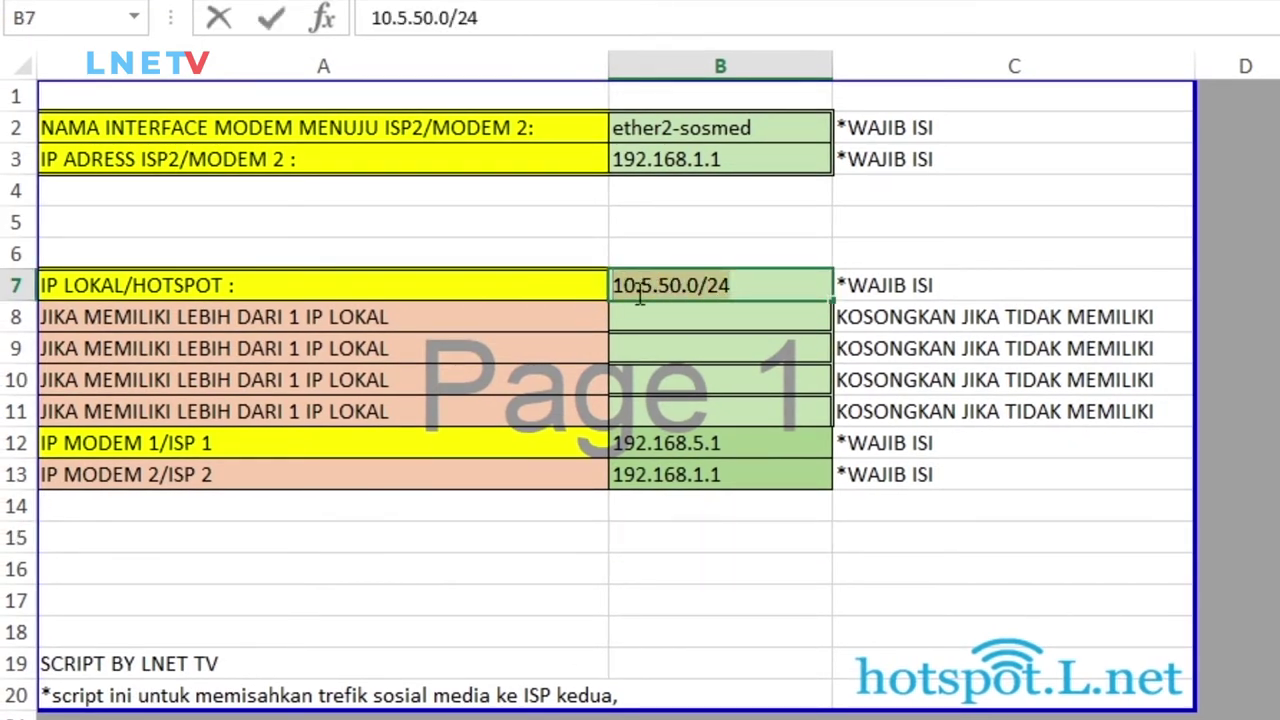
right_click(640, 299)
left_click(710, 414)
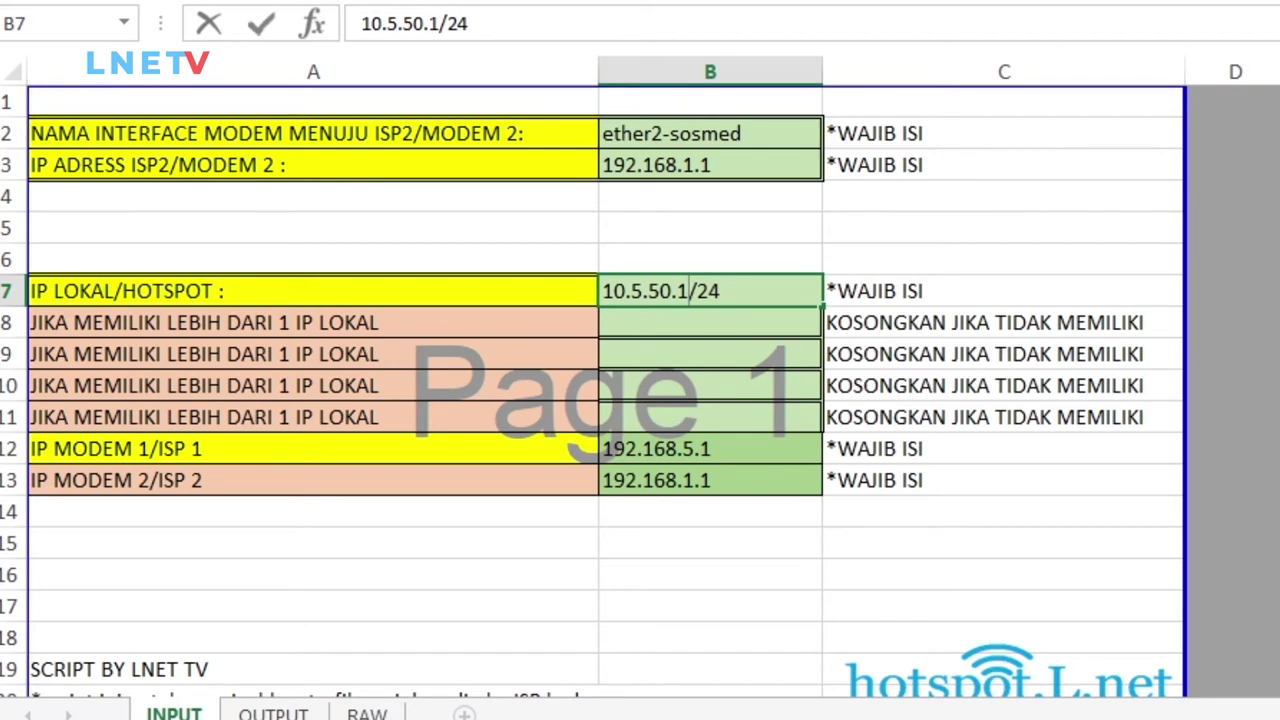
key("BackSpace")
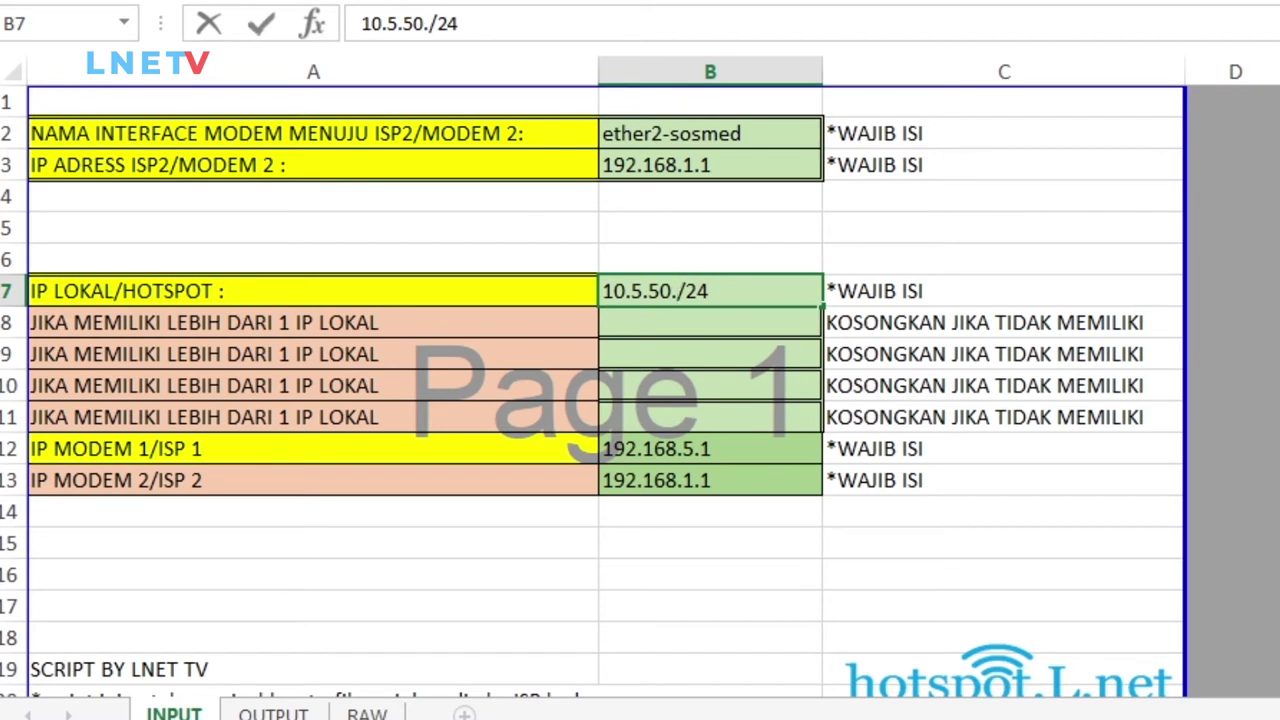
type("0")
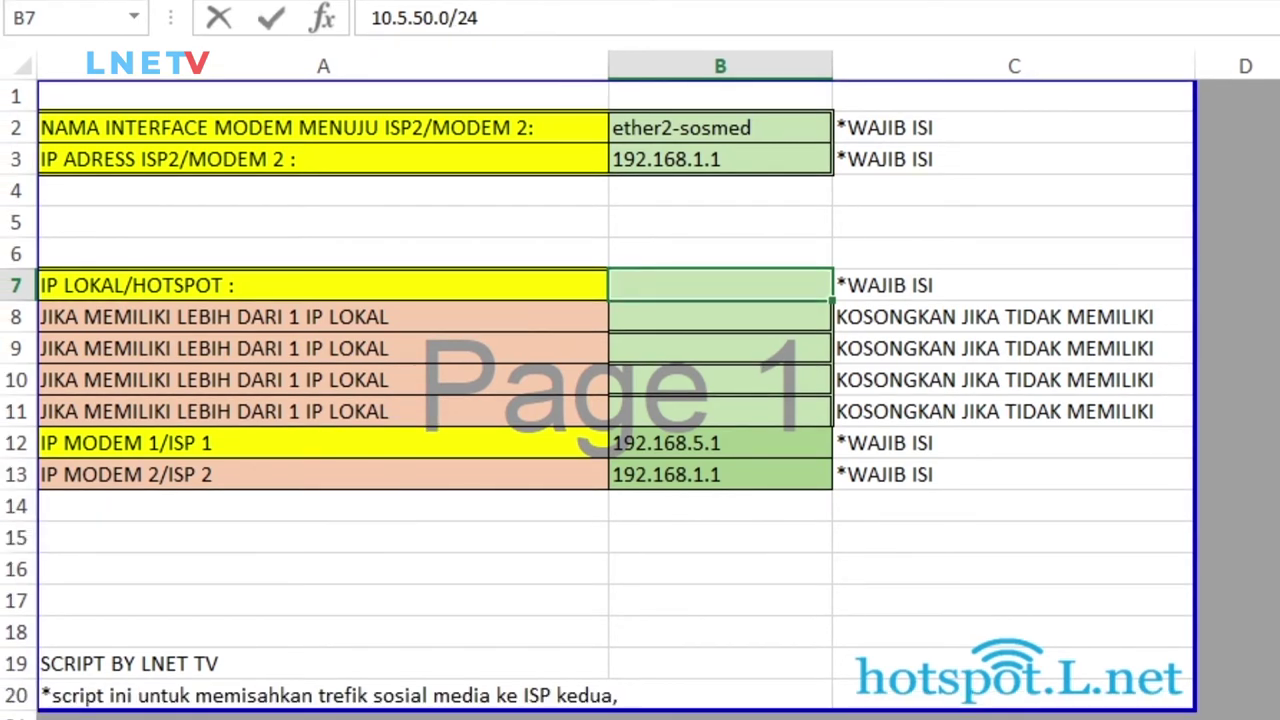
key("Return")
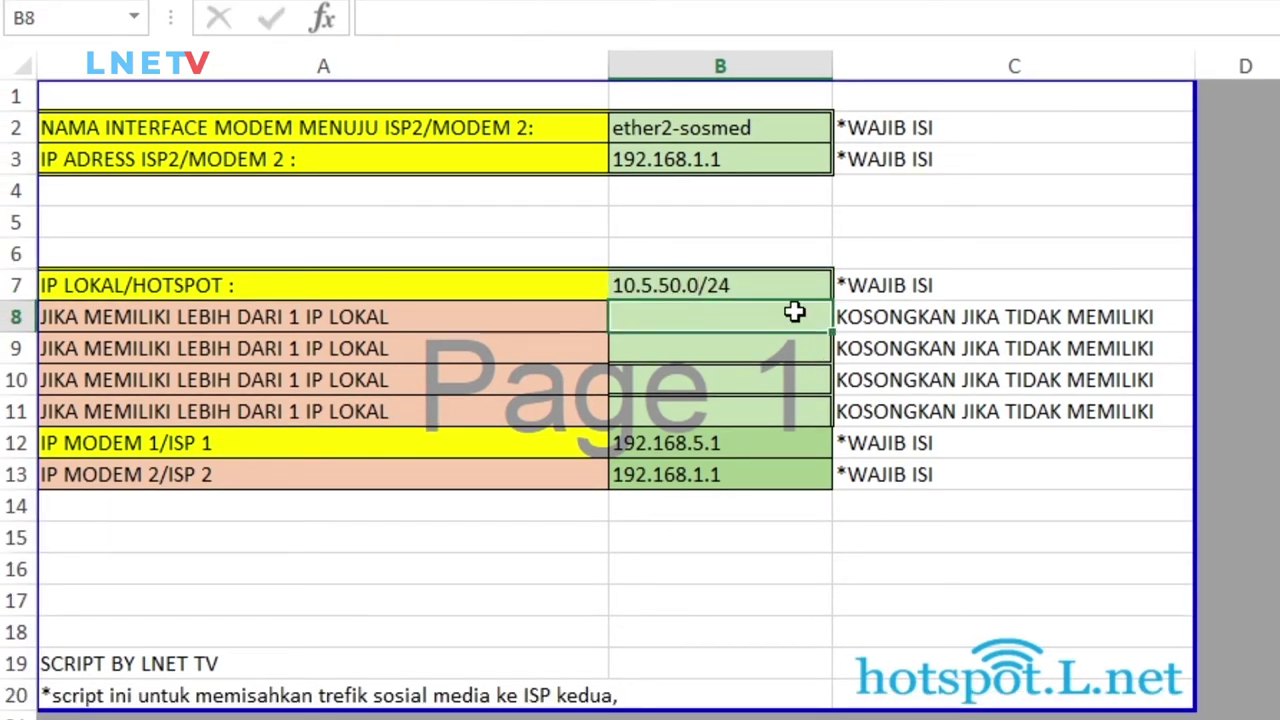
left_click(776, 288)
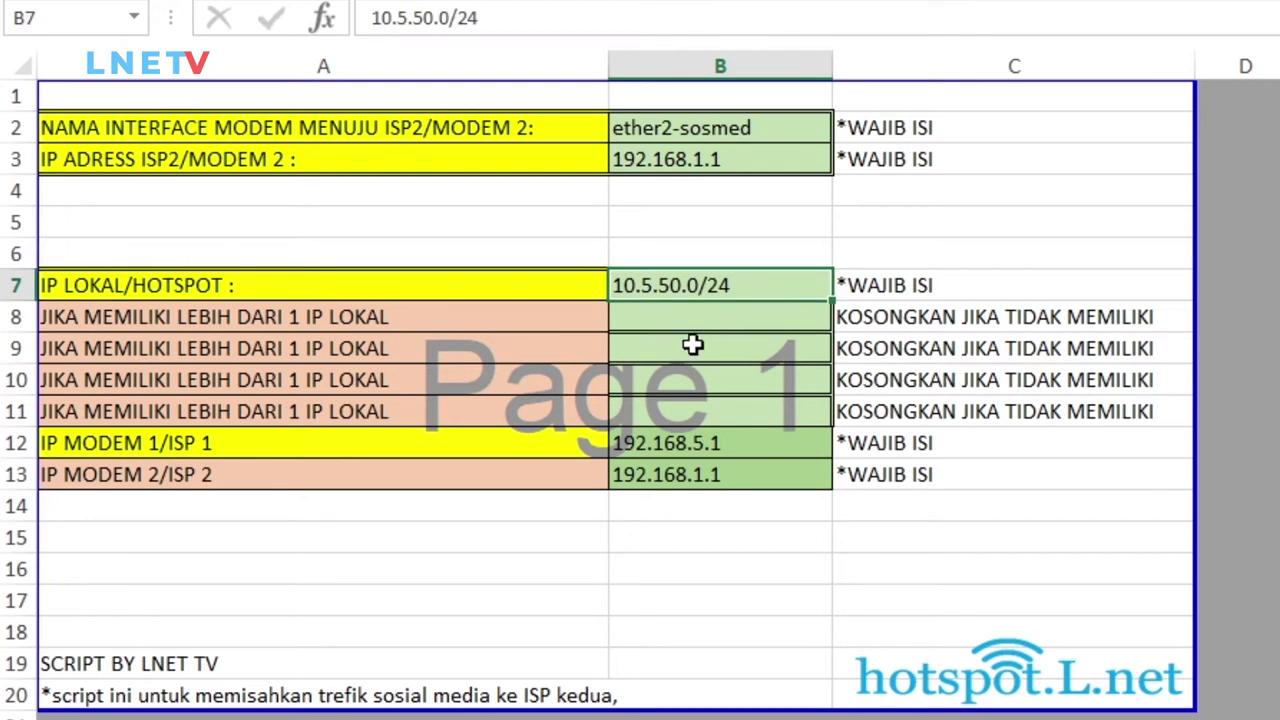
Examine the required IP MODEM 1/ISP 1 and IP MODEM 2/ISP 2 fields and compare them with the ISP2 address field
left_click(737, 455)
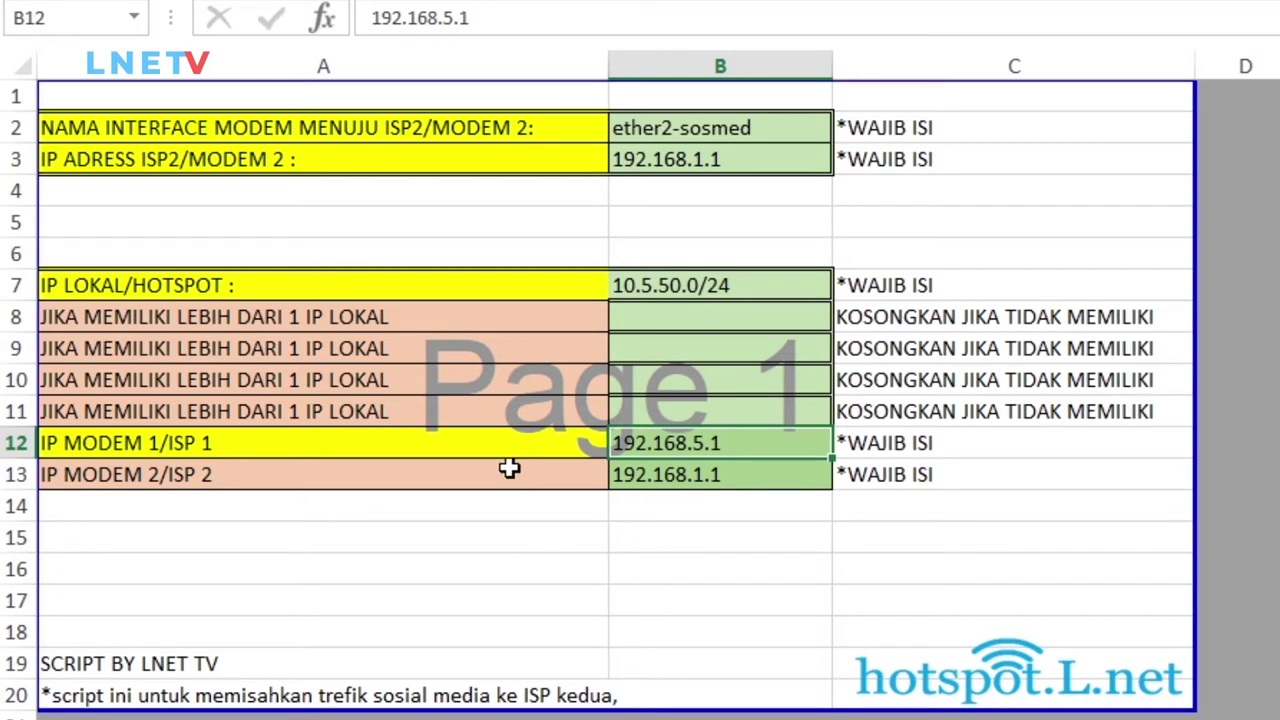
left_click(118, 478)
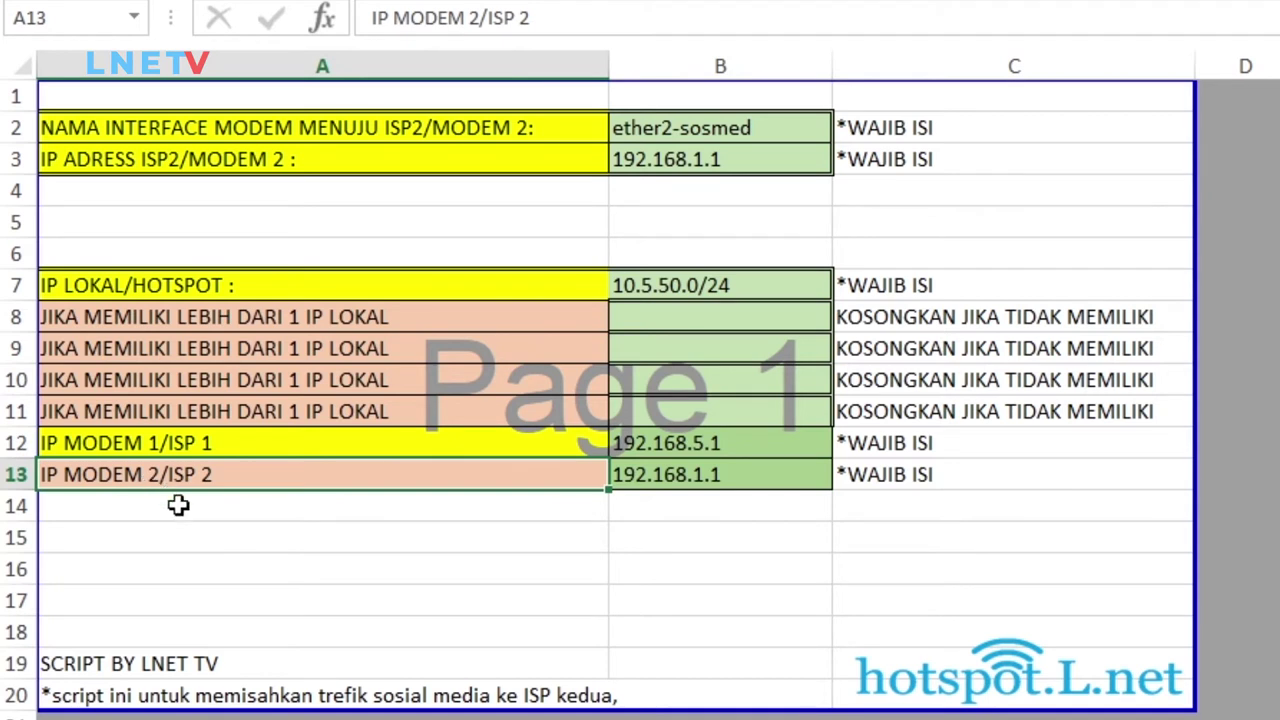
left_click(156, 448)
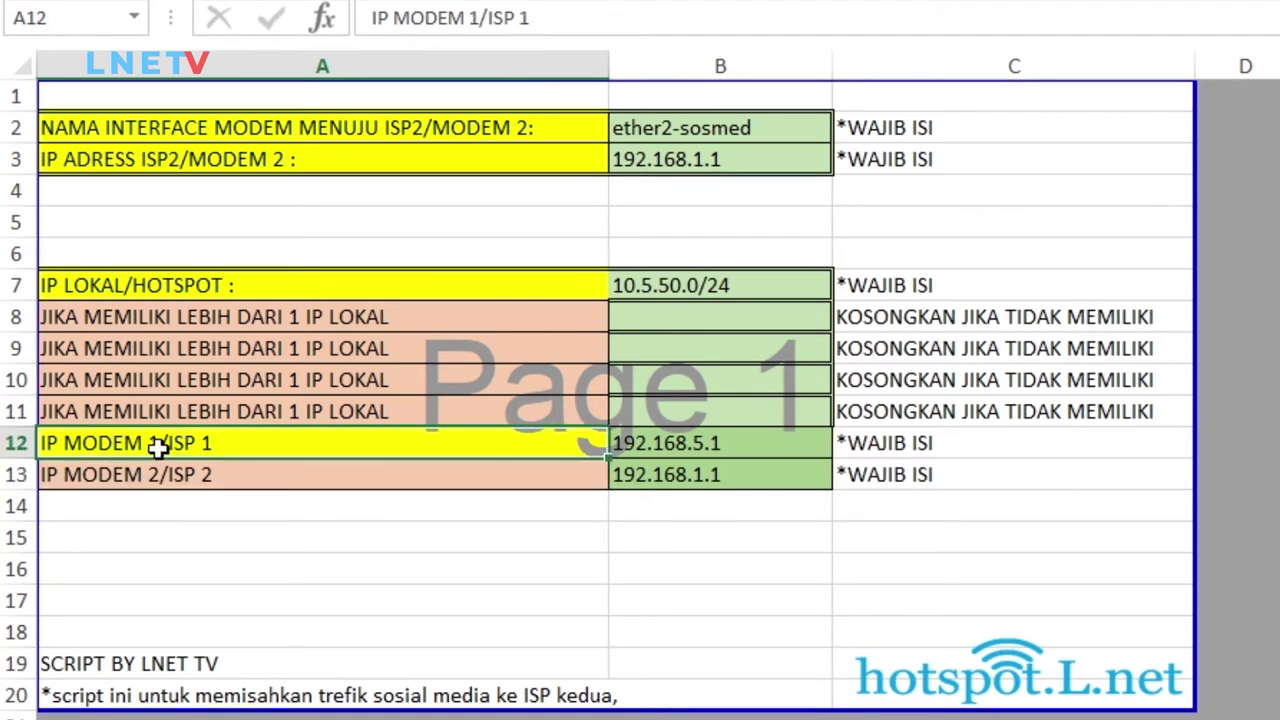
left_click(648, 441)
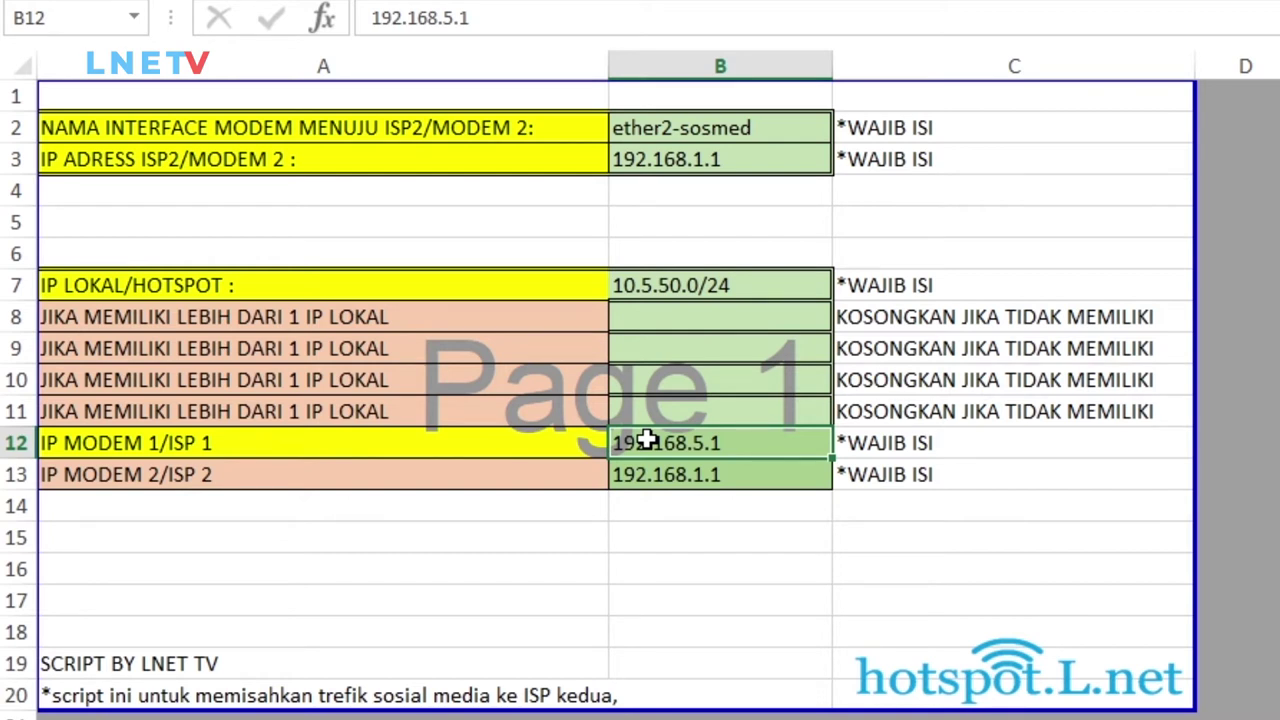
left_click(503, 471)
left_click(676, 442)
left_click(670, 474)
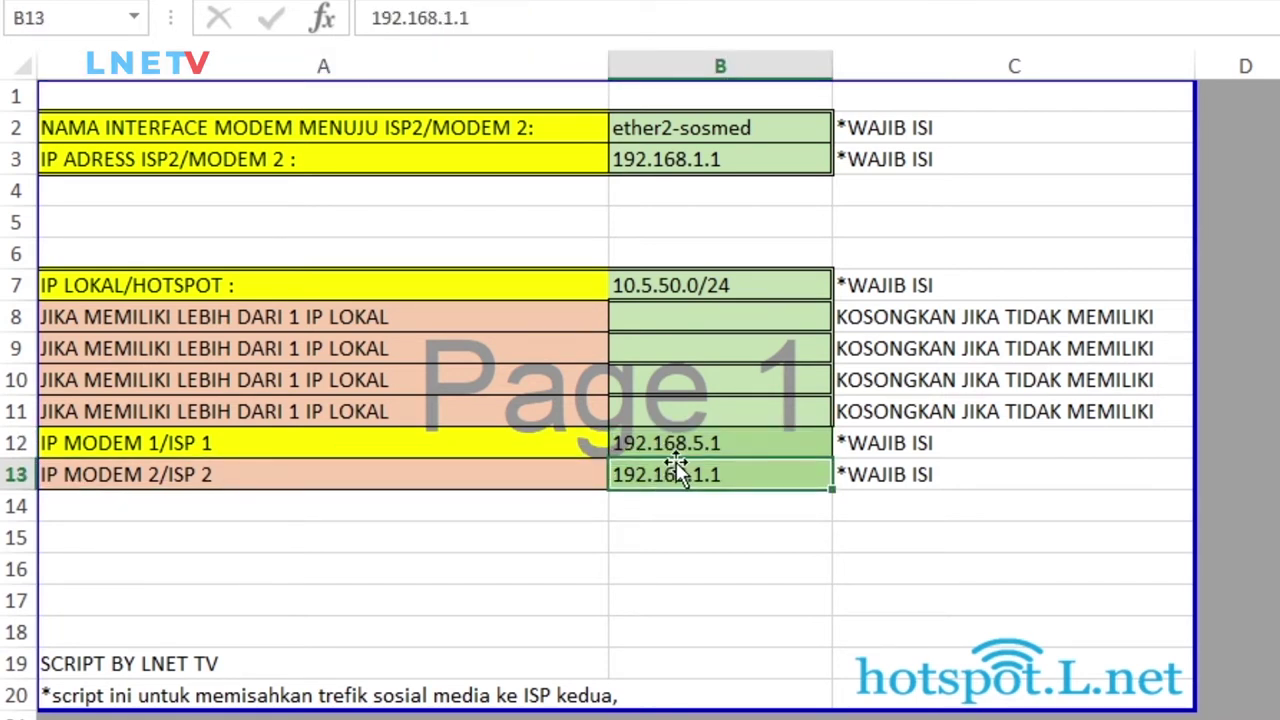
left_click(677, 455)
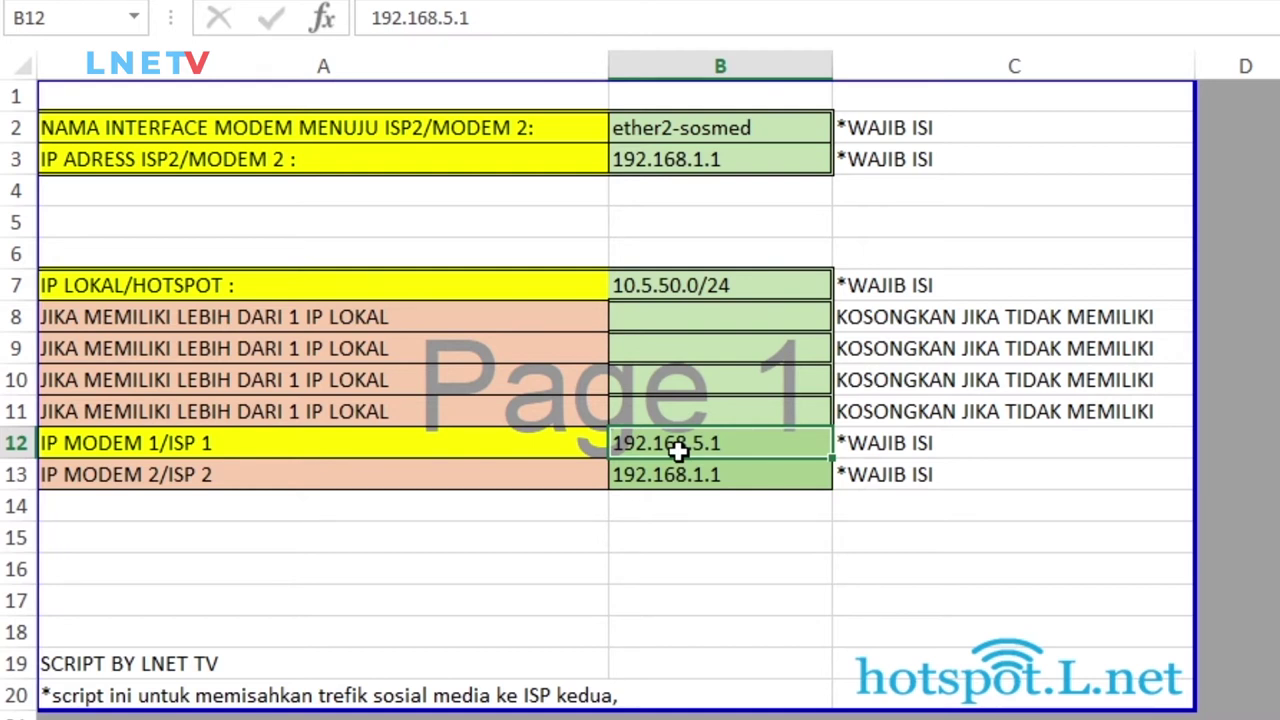
left_click(750, 478)
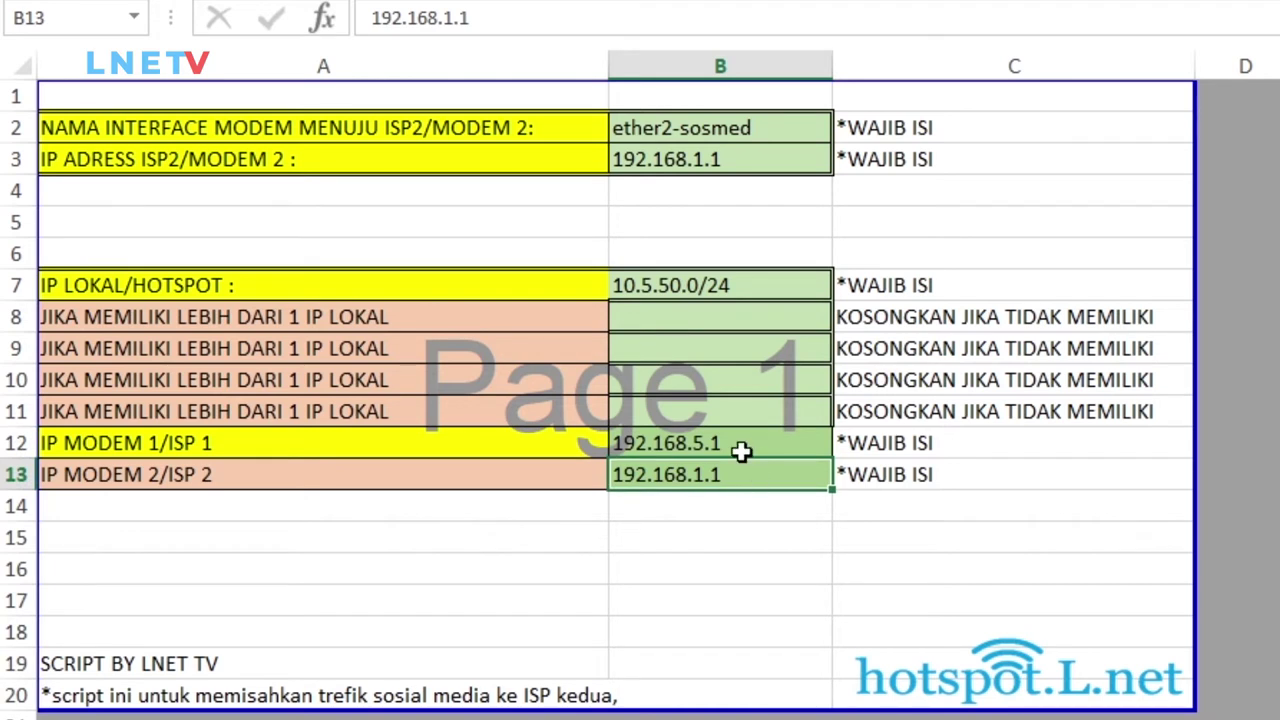
left_click(737, 452)
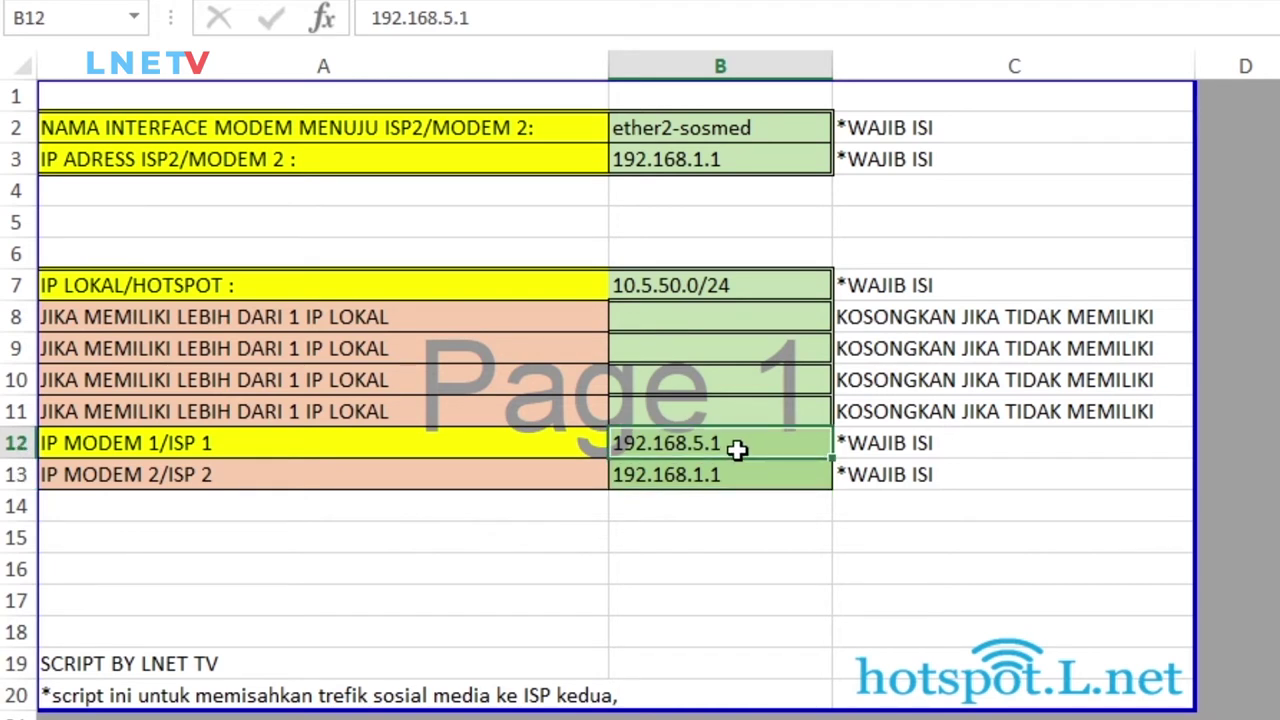
left_click(452, 471)
left_click(674, 484)
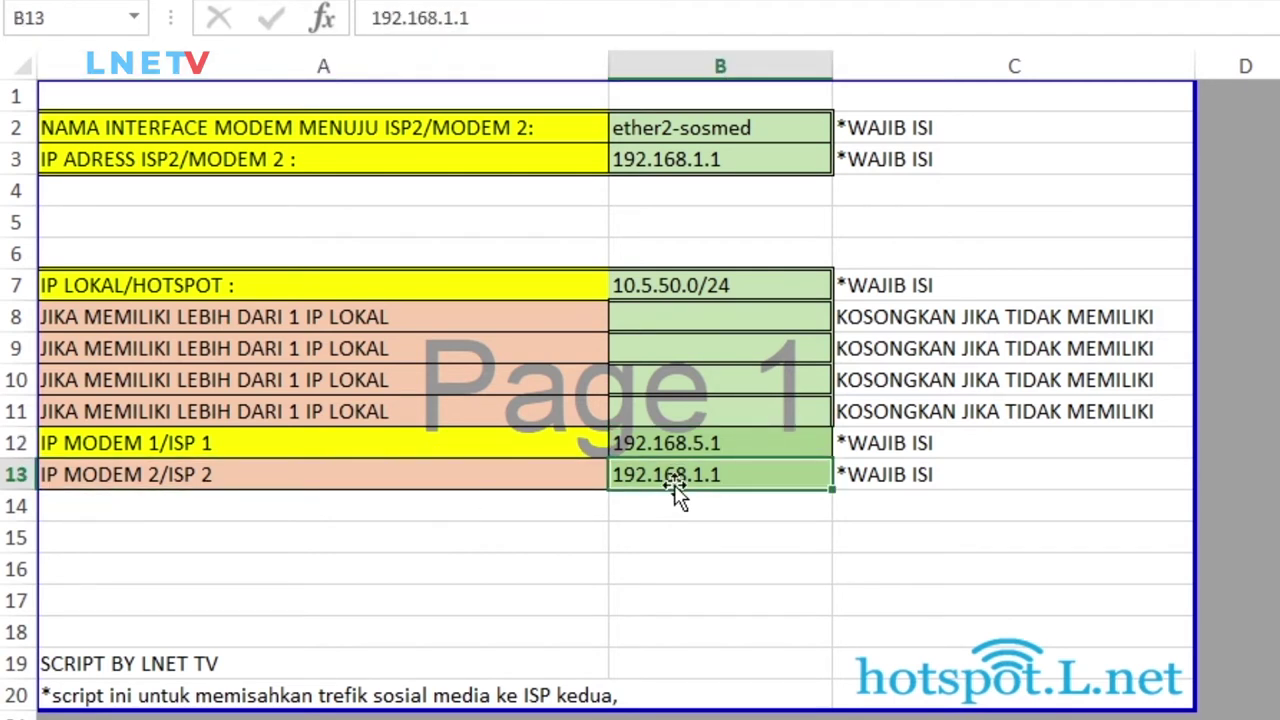
left_click(705, 165)
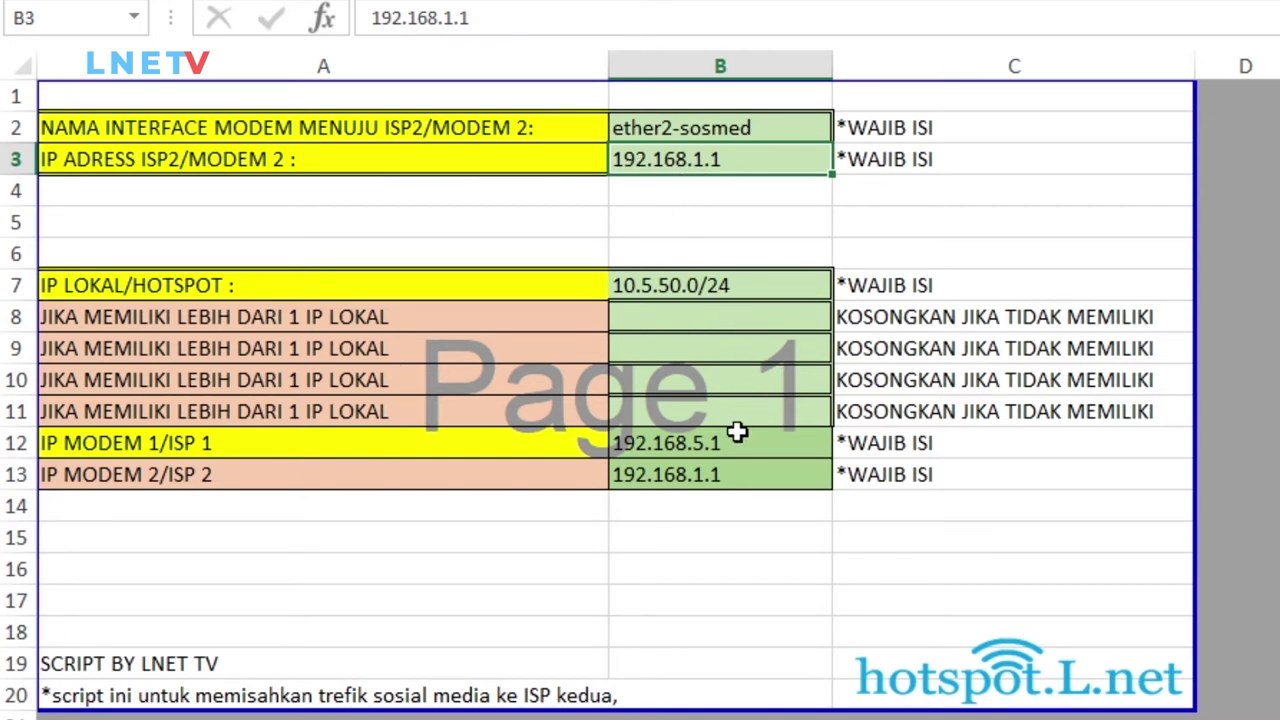
left_click(812, 476)
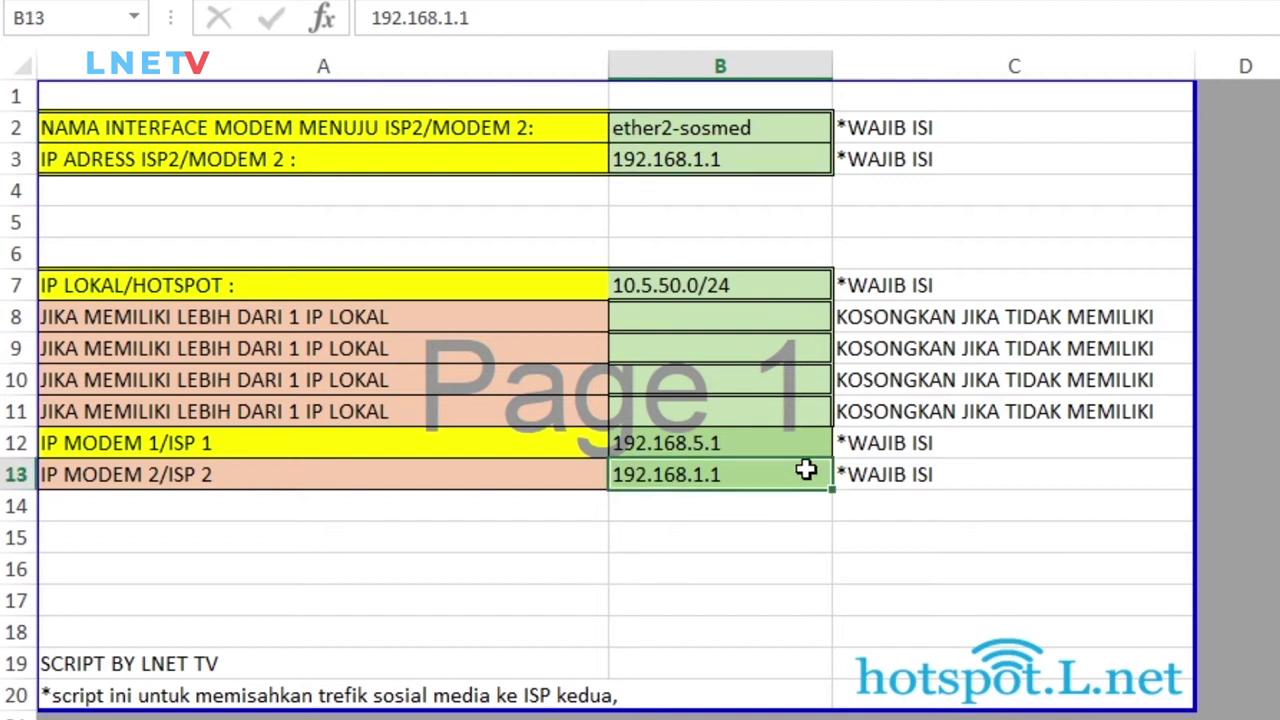
left_click(792, 450)
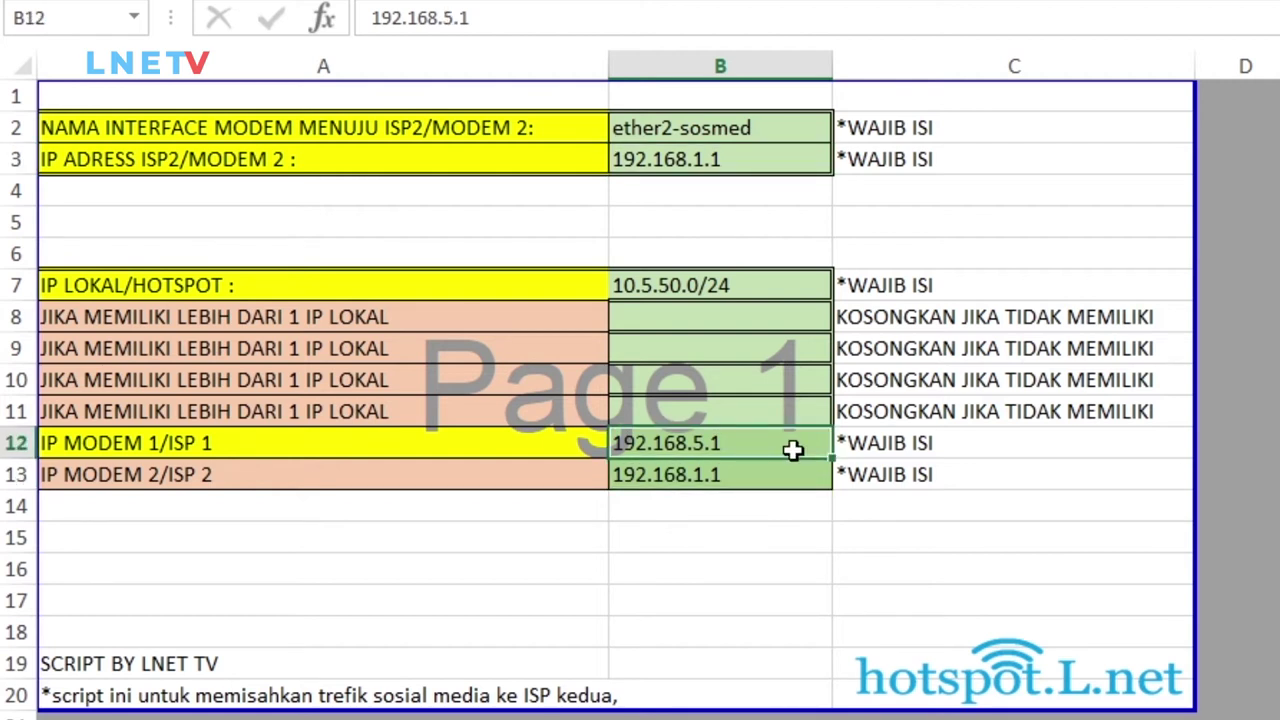
Examine the IP LOKAL/HOTSPOT field and the four optional fields for additional local IPs in rows 8 to 11
left_click(740, 308)
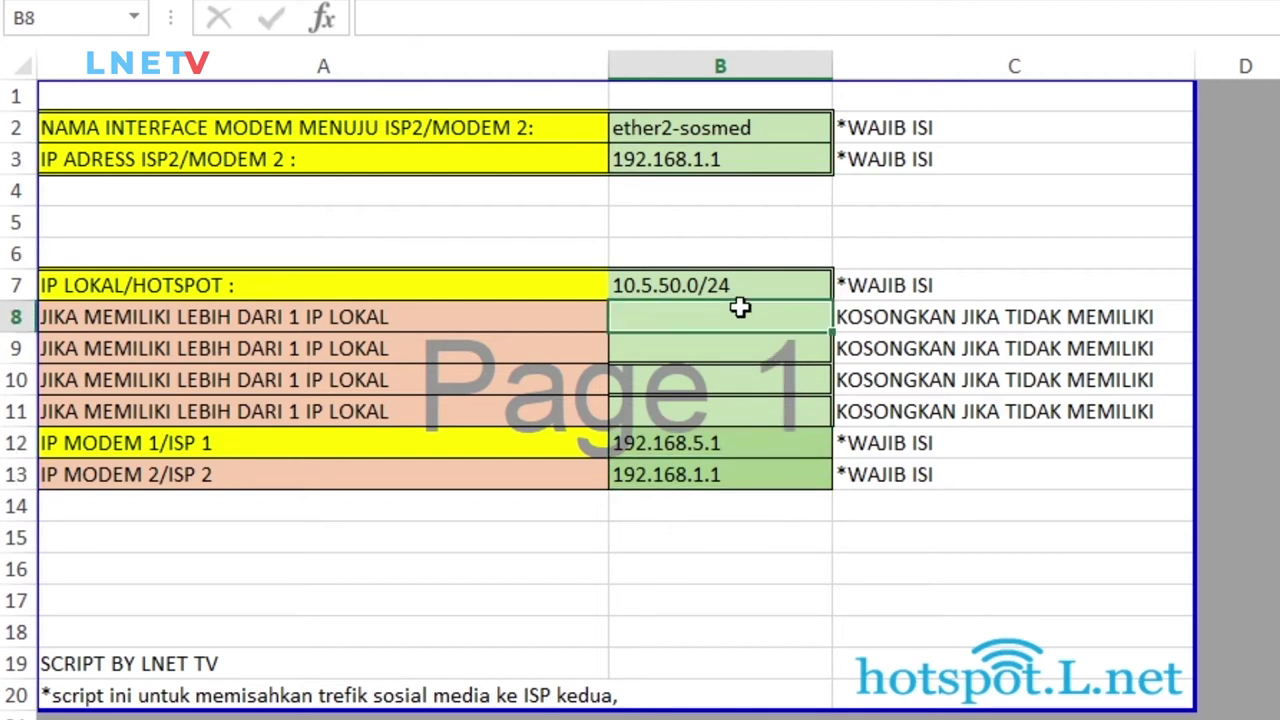
left_click(689, 340)
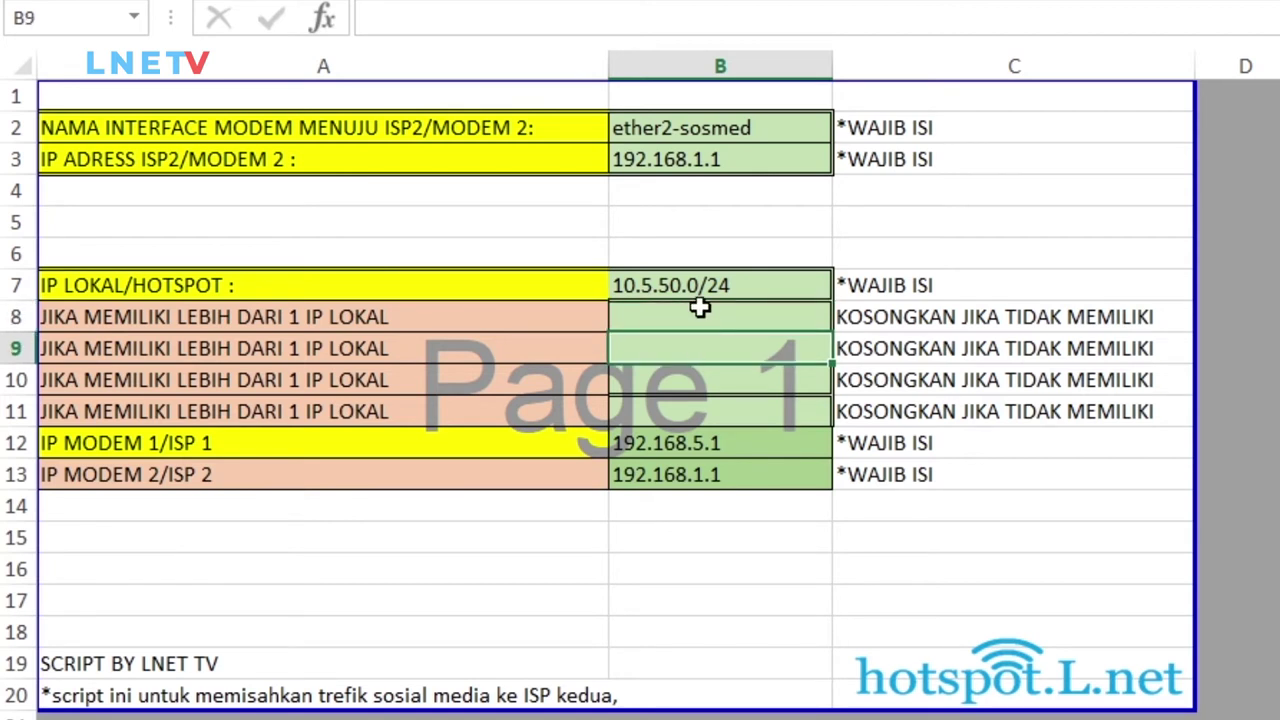
left_click(726, 288)
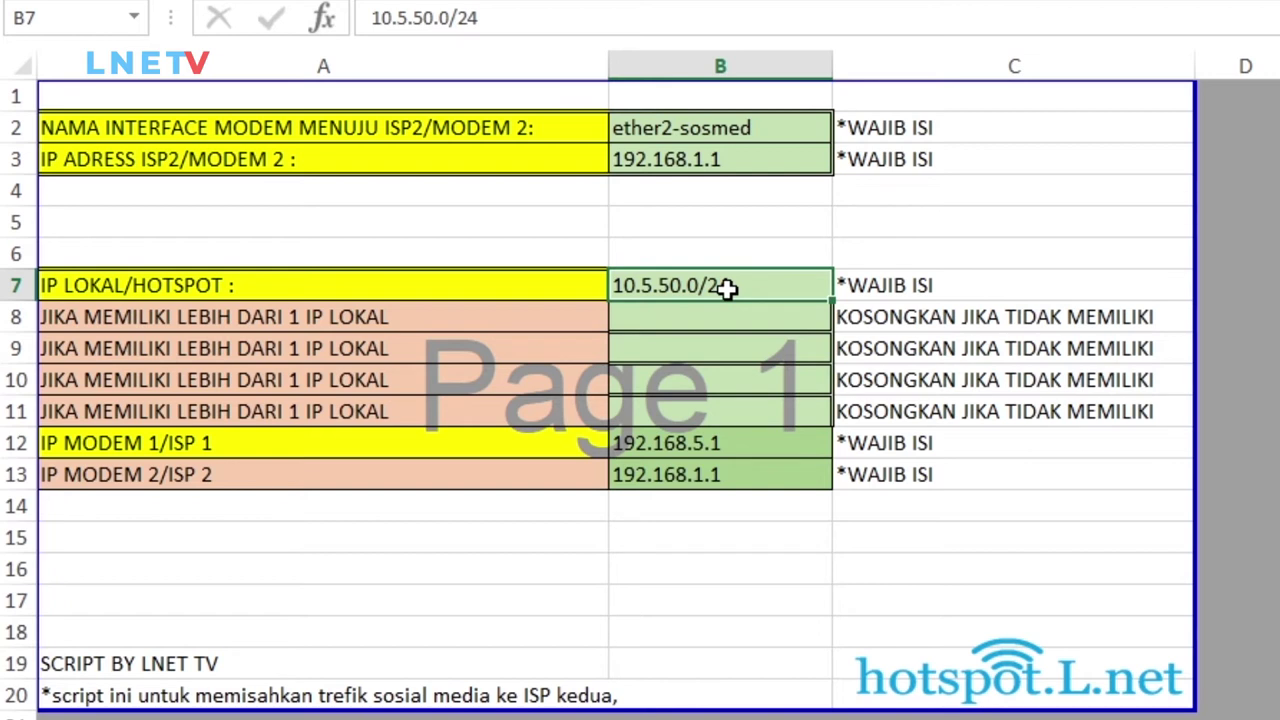
left_click(727, 347)
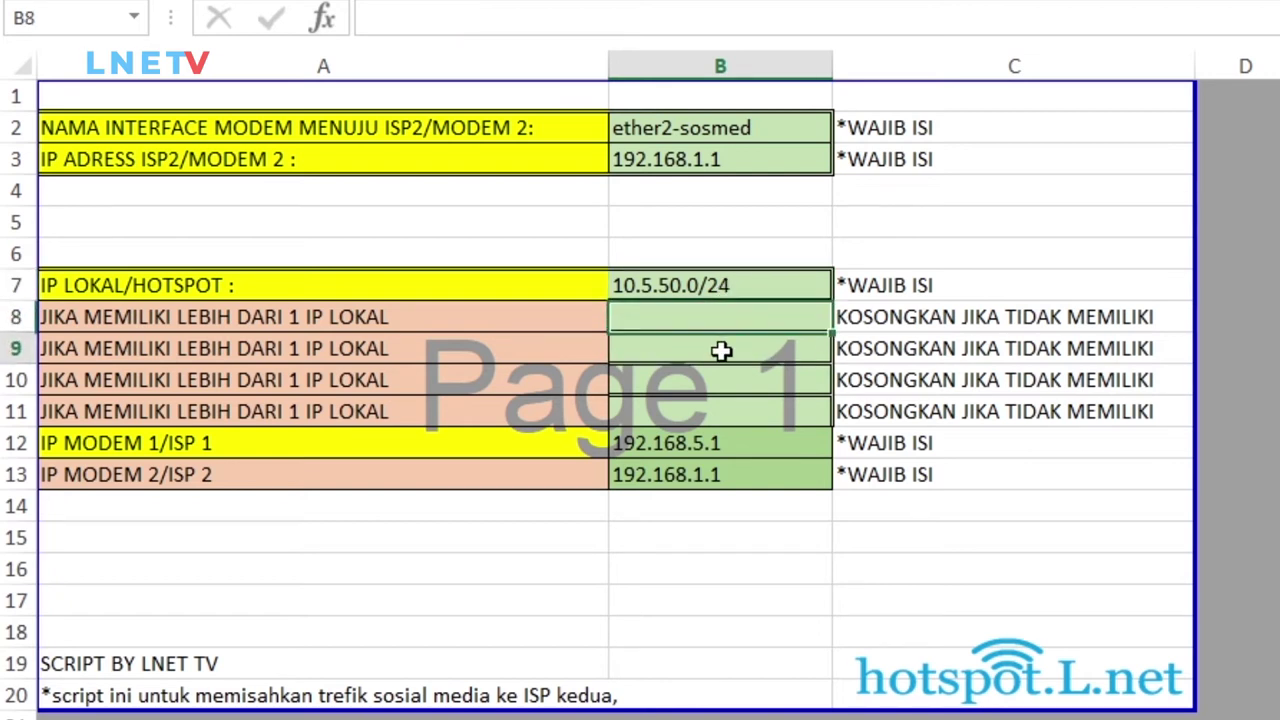
left_click(734, 389)
left_click(731, 412)
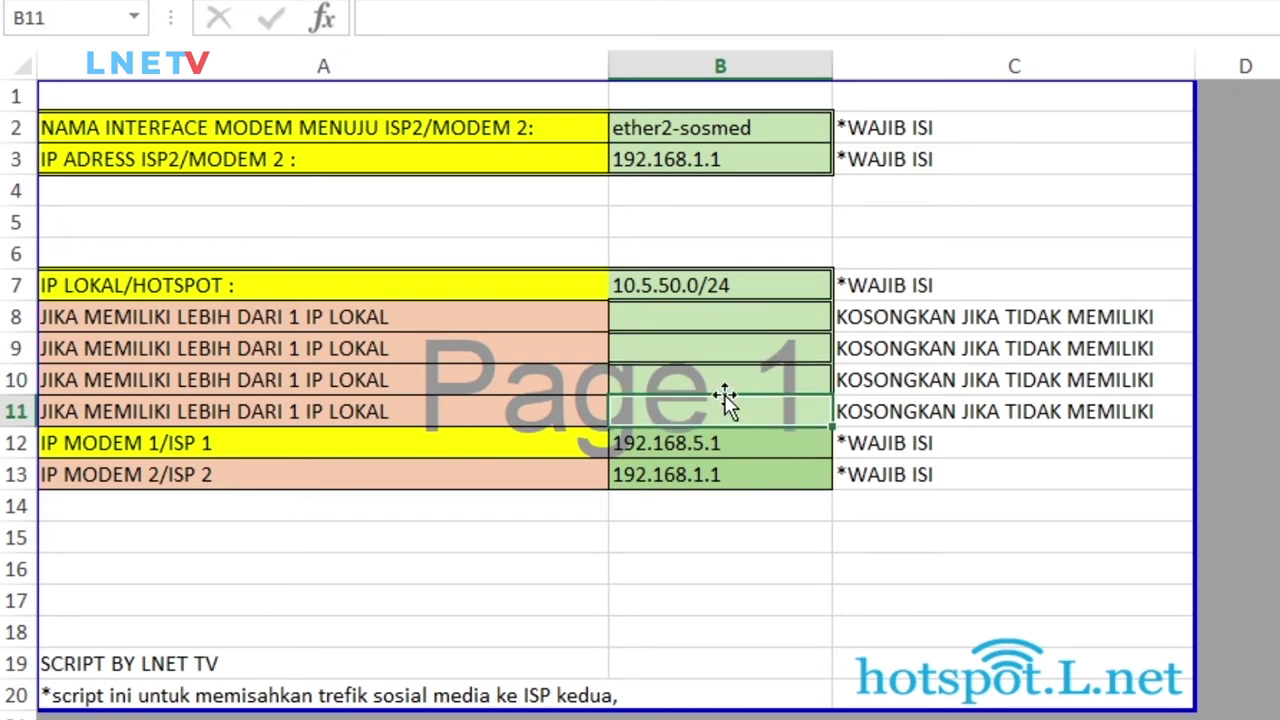
left_click(718, 370)
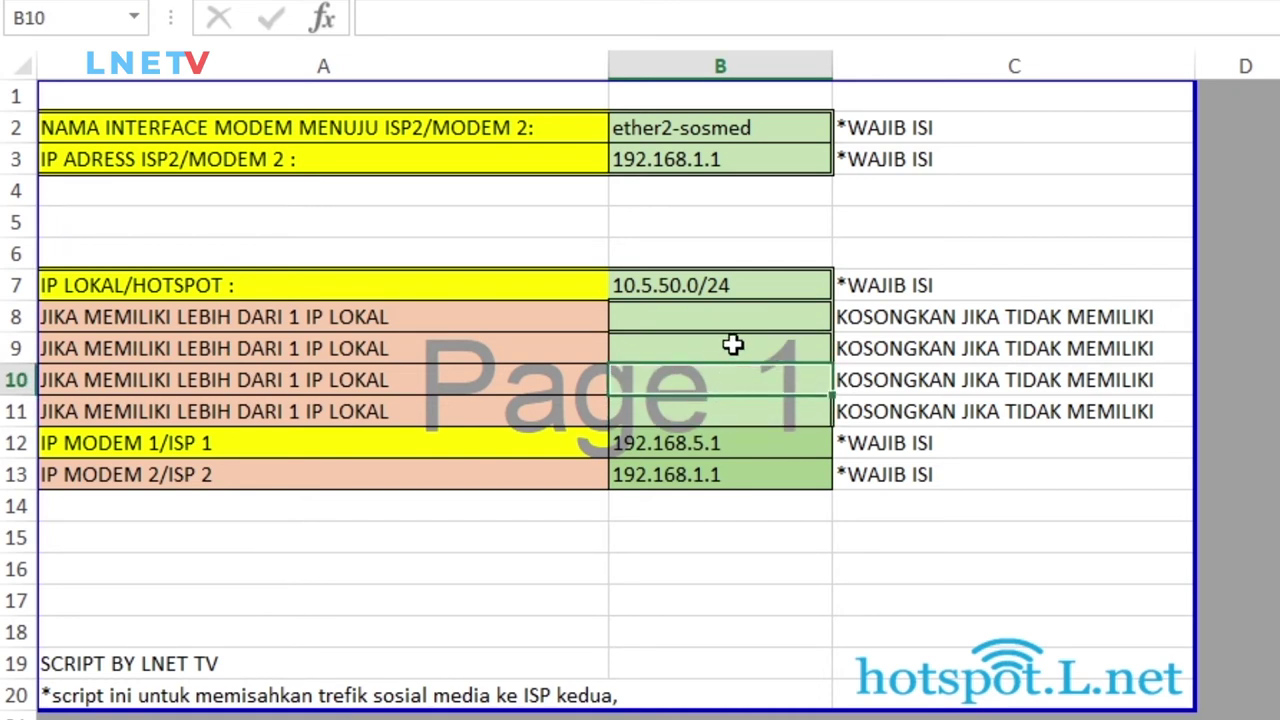
left_click(737, 323)
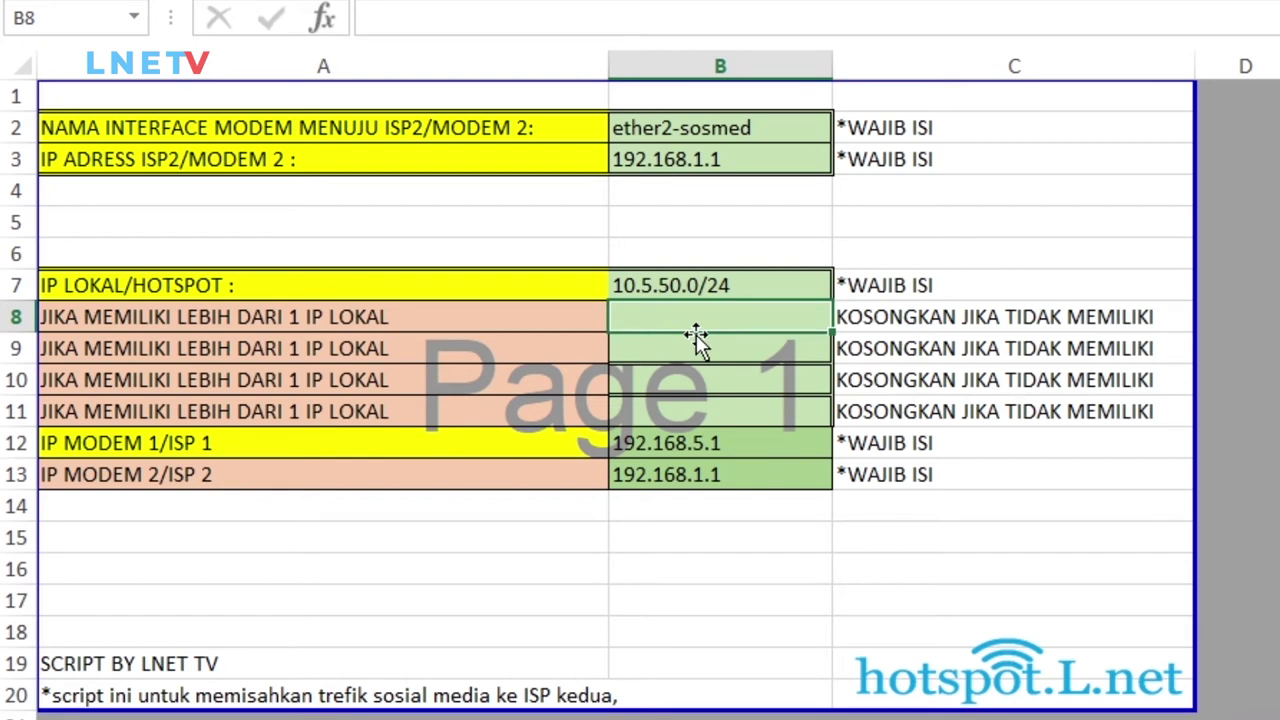
left_click(696, 285)
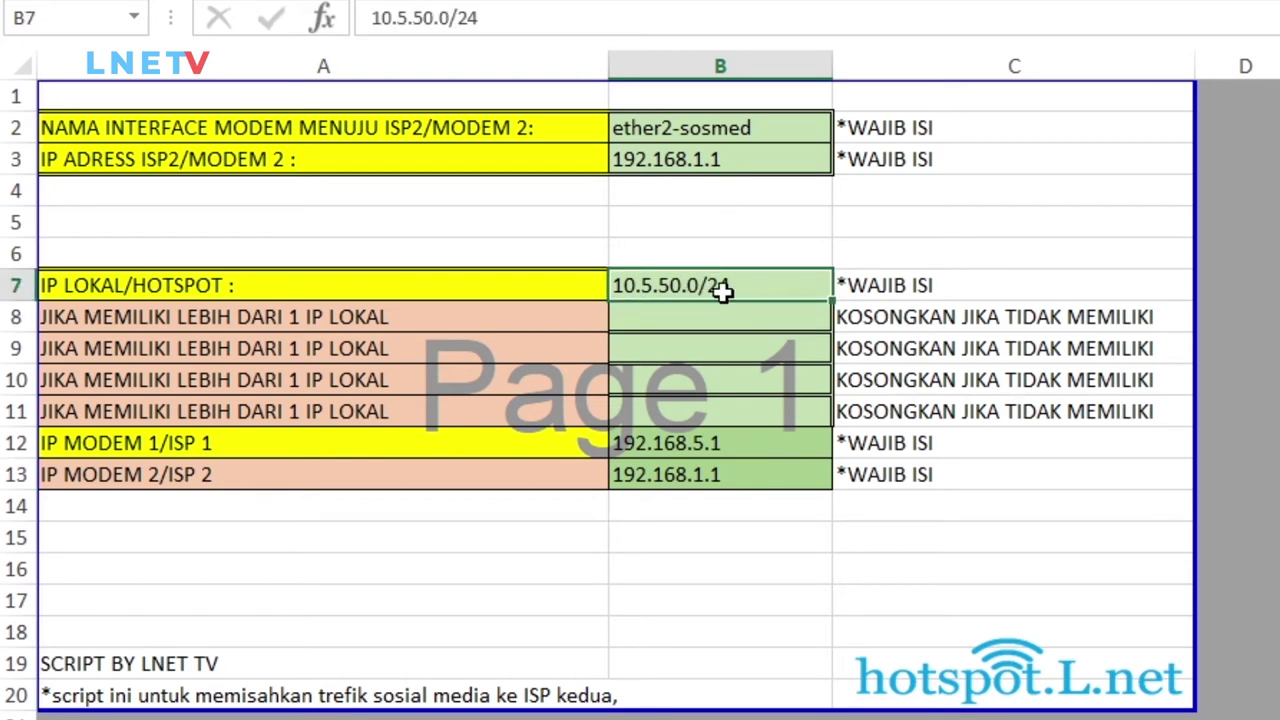
left_click(751, 326)
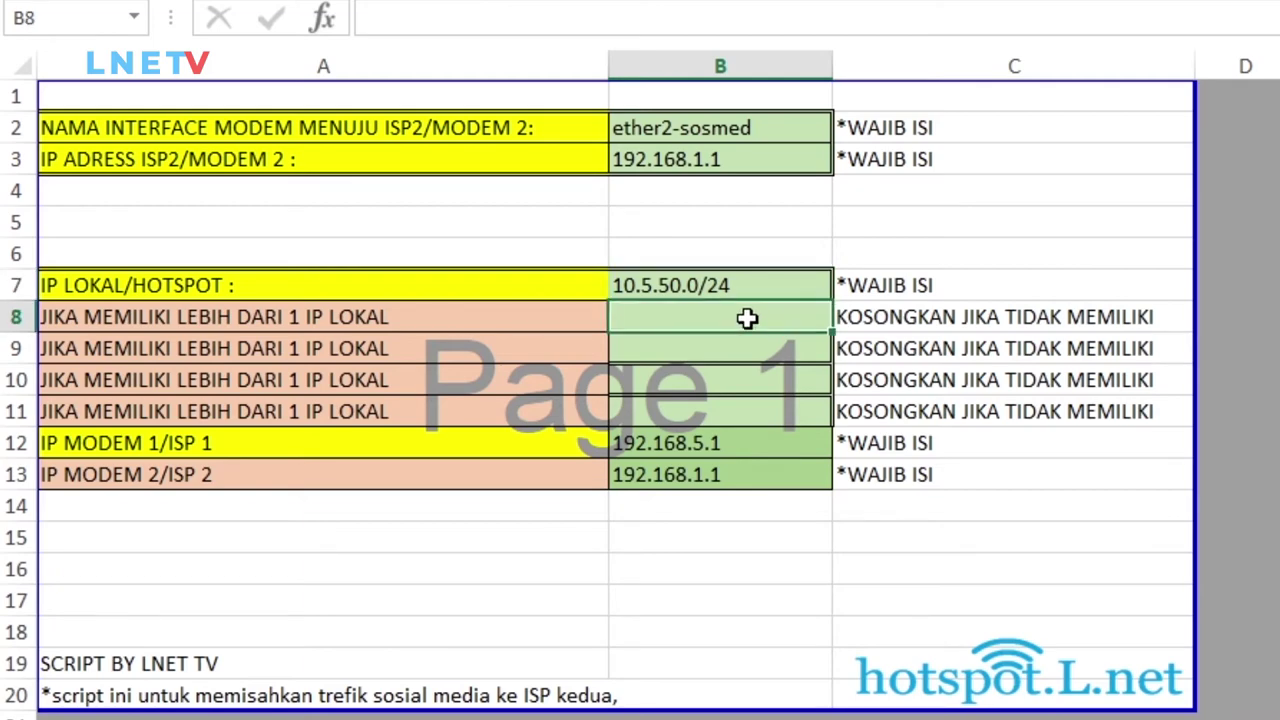
left_click(749, 287)
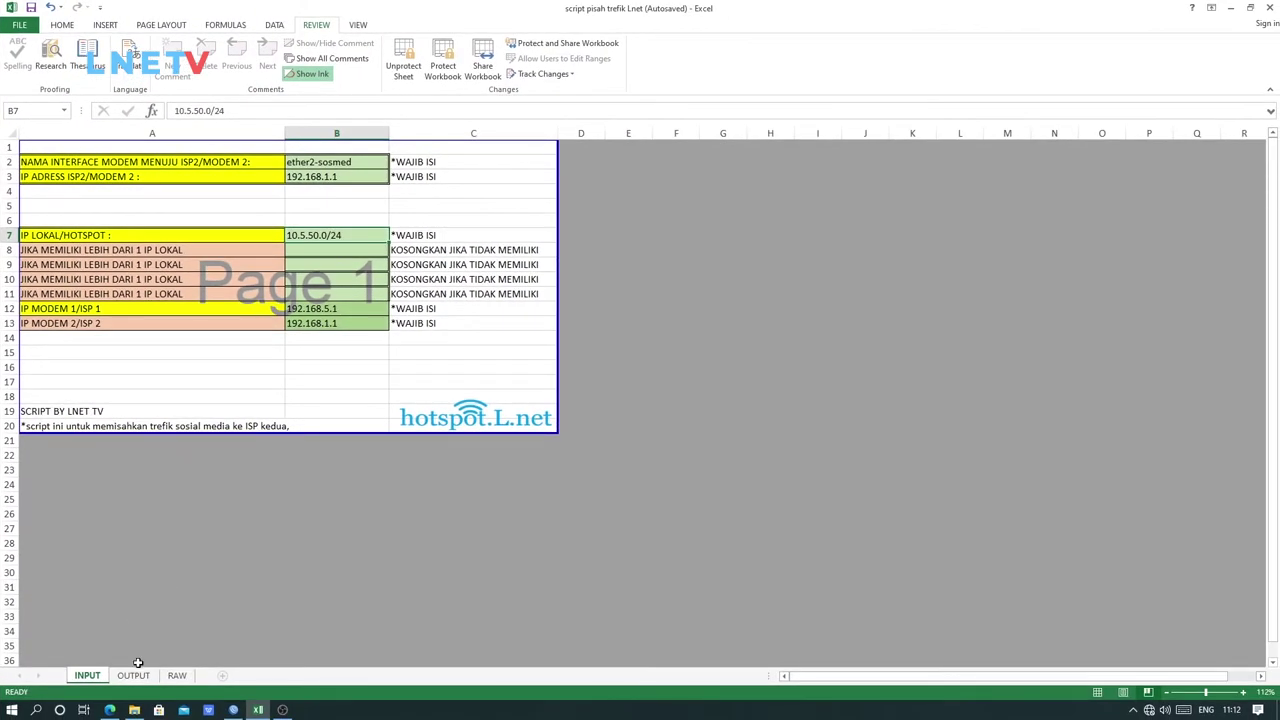
Open the OUTPUT sheet with the generated router script, checking back on the INPUT sheet and the WinBox window
left_click(136, 676)
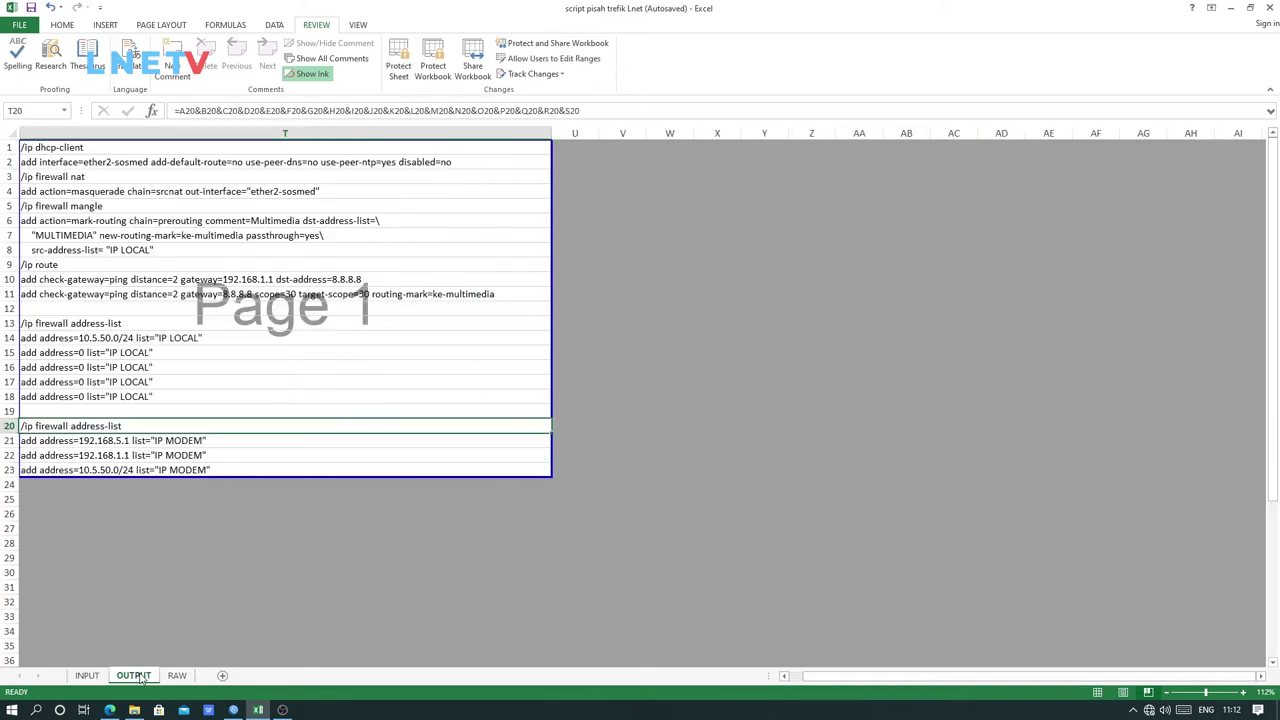
left_click(88, 676)
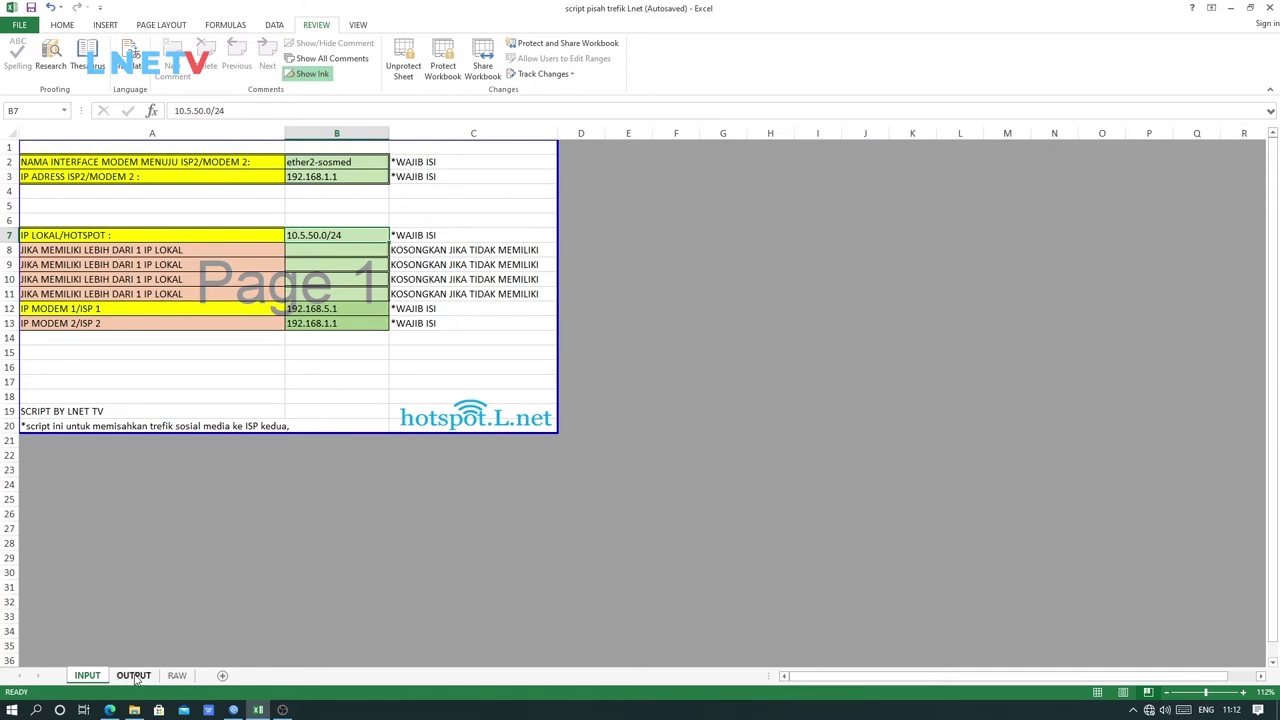
left_click(134, 676)
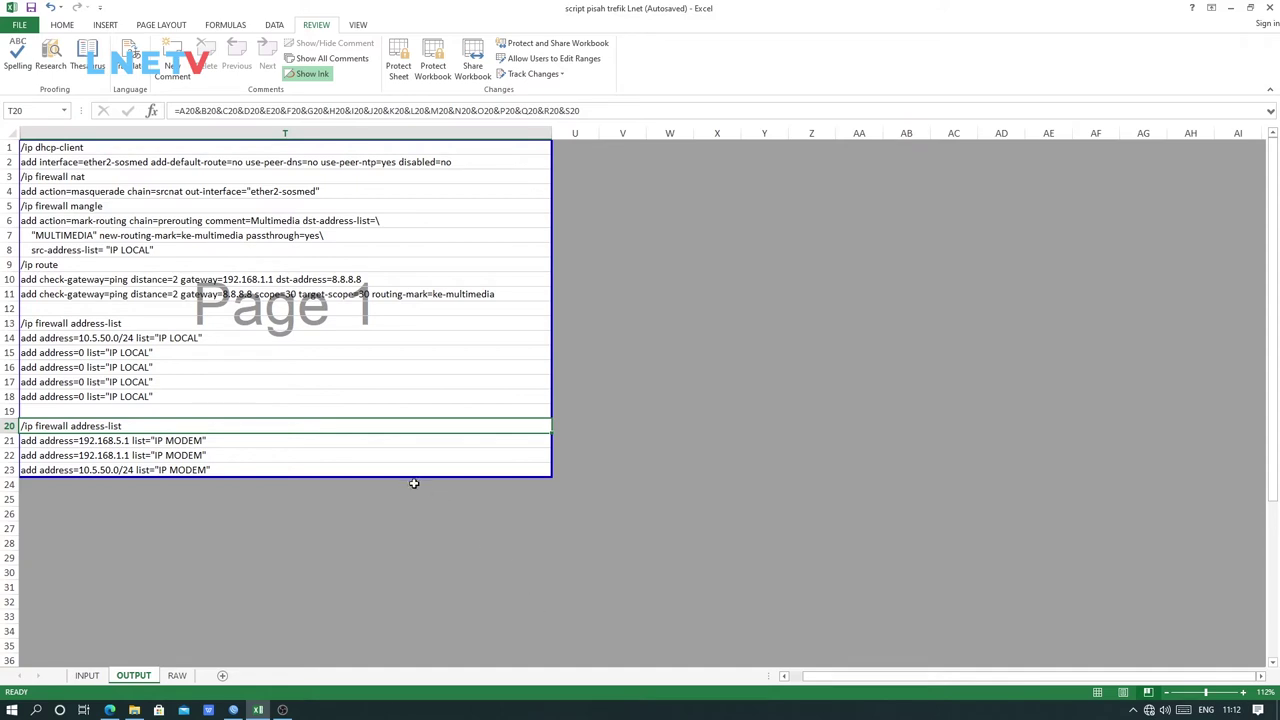
mouse_move(238, 714)
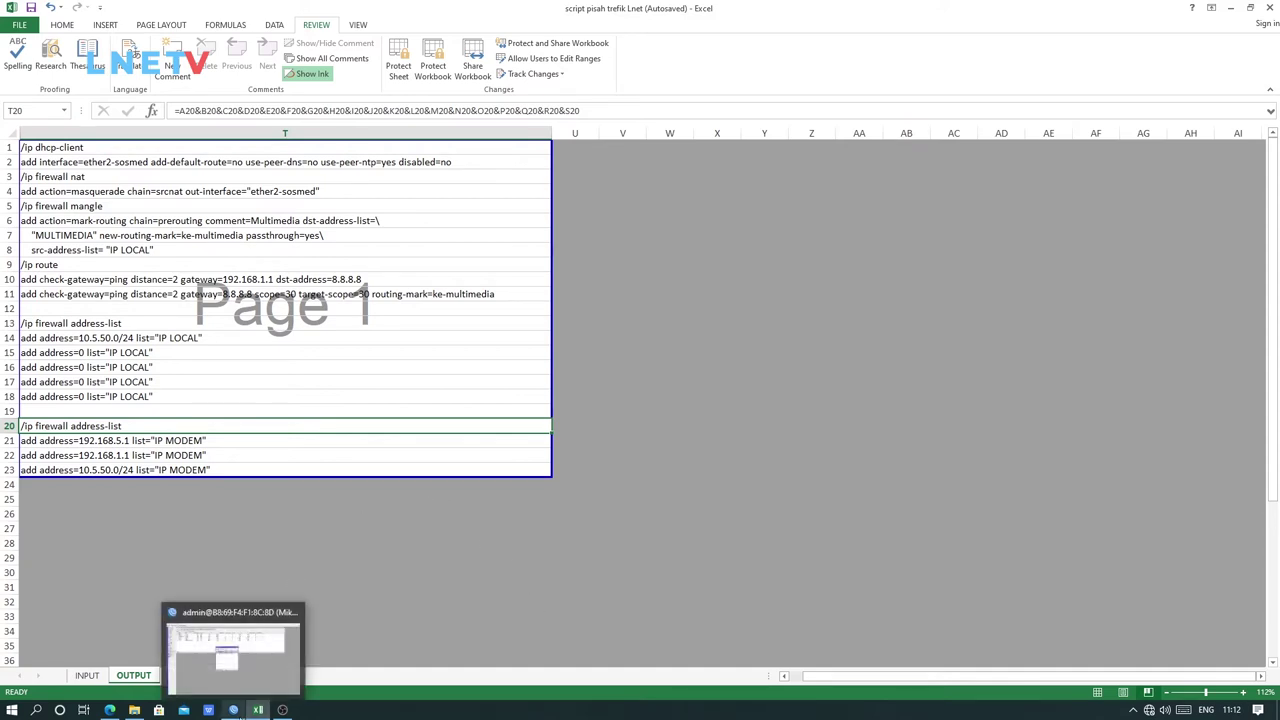
left_click(238, 714)
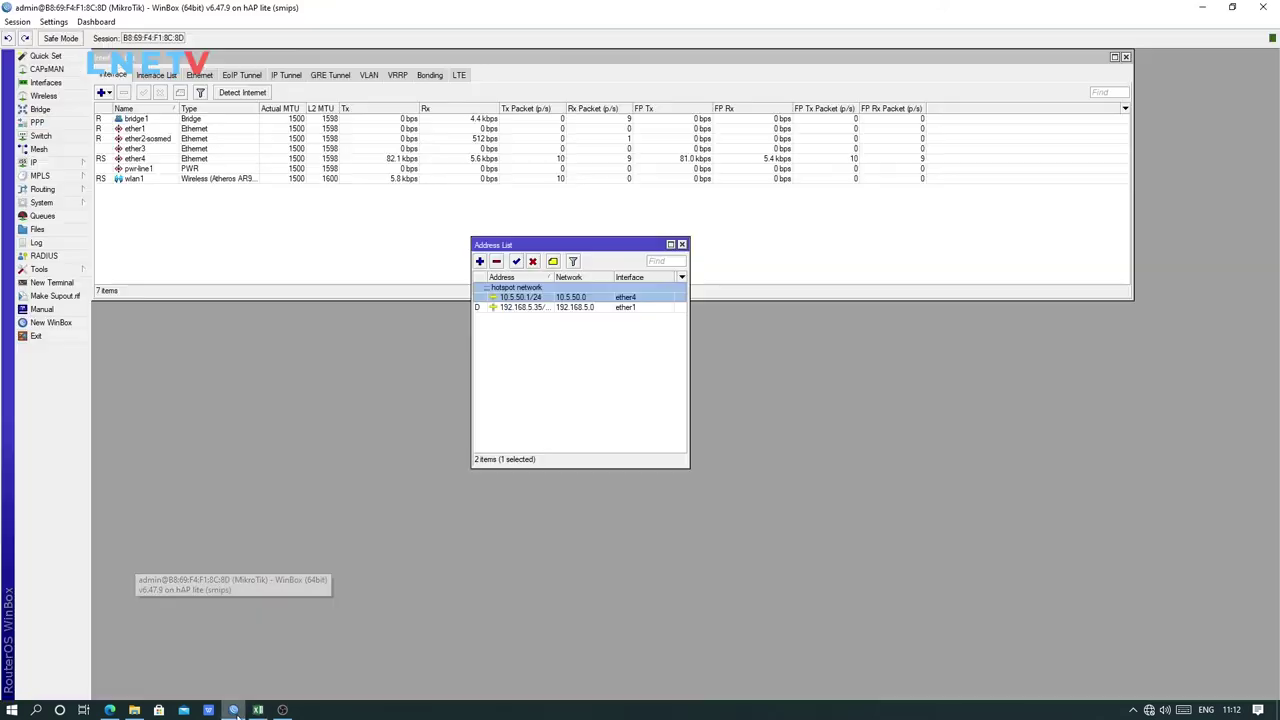
left_click(238, 714)
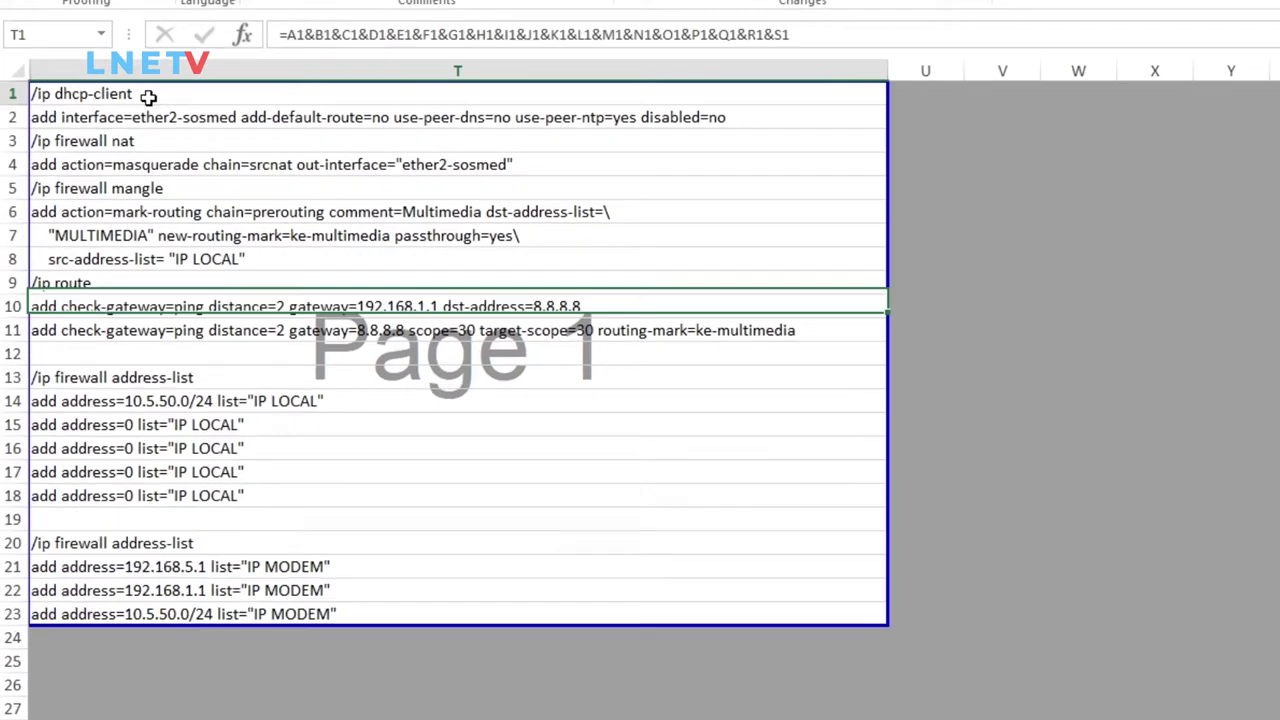
Copy the generated script in T1:T14, from the /ip dhcp-client line through the 10.5.50.0/24 "IP LOCAL" line
left_click(90, 147)
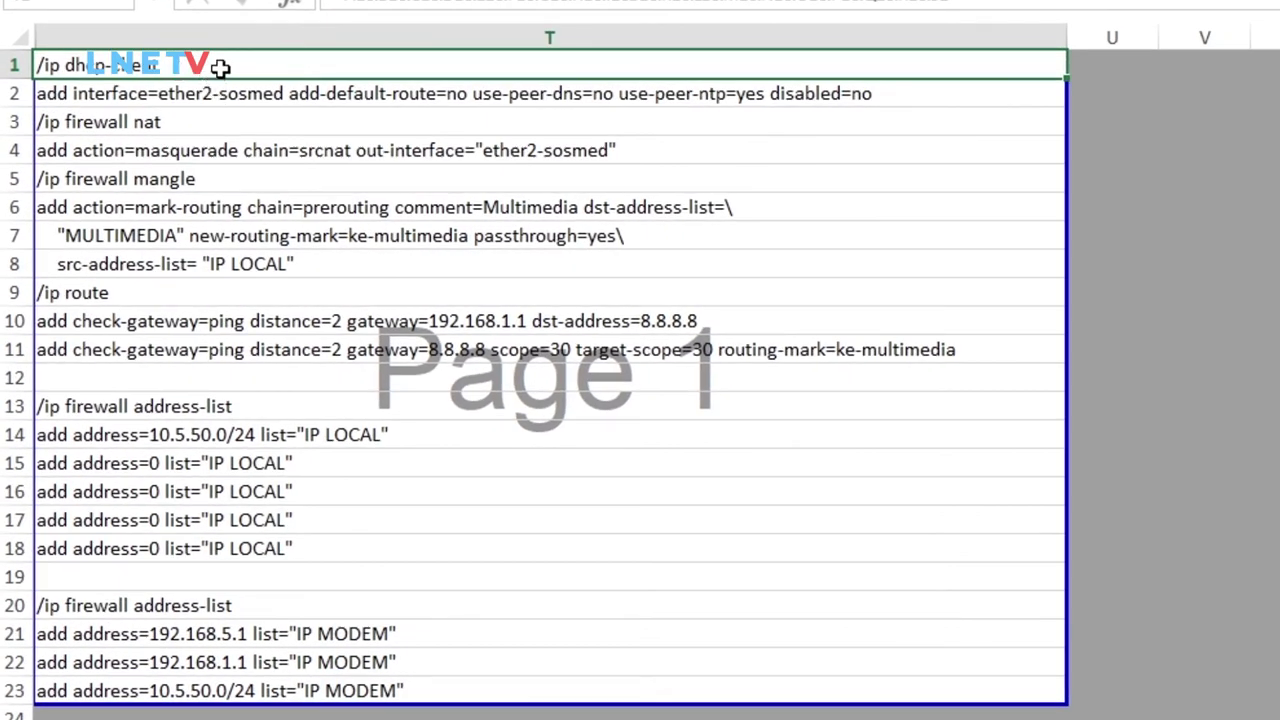
mouse_move(220, 67)
left_mouse_down()
mouse_move(243, 337)
mouse_move(280, 442)
left_mouse_up()
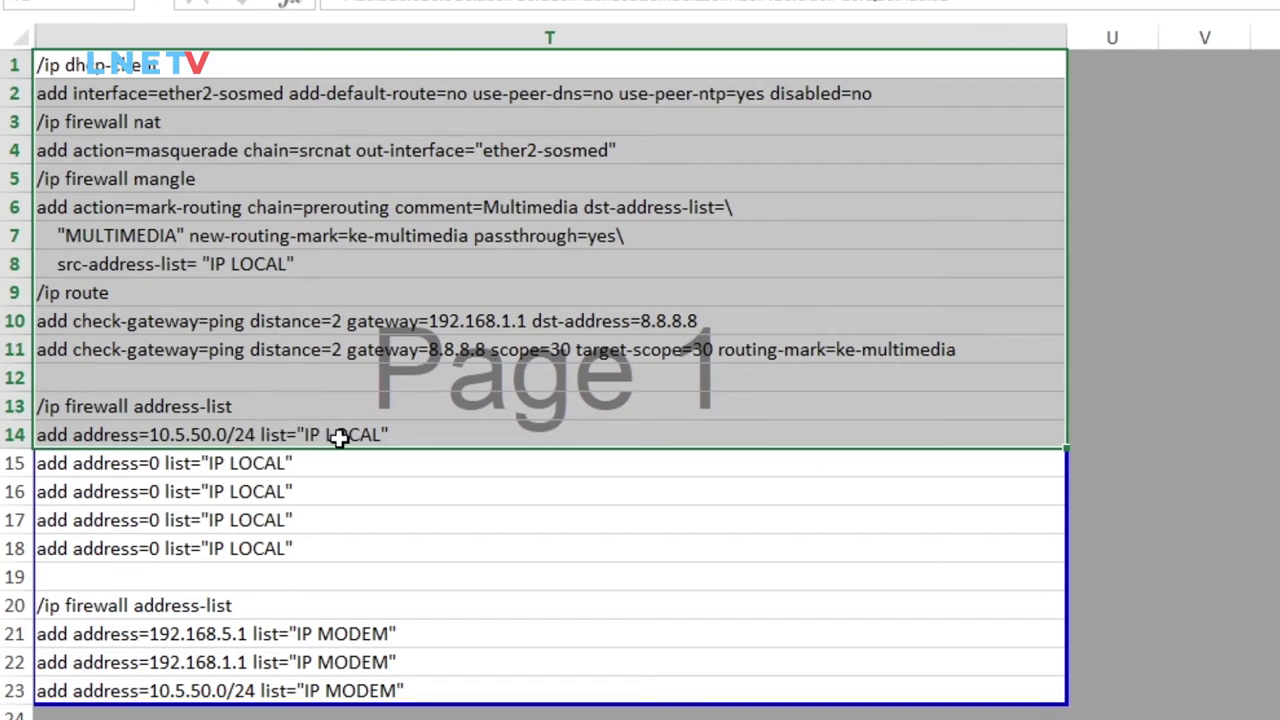
right_click(420, 265)
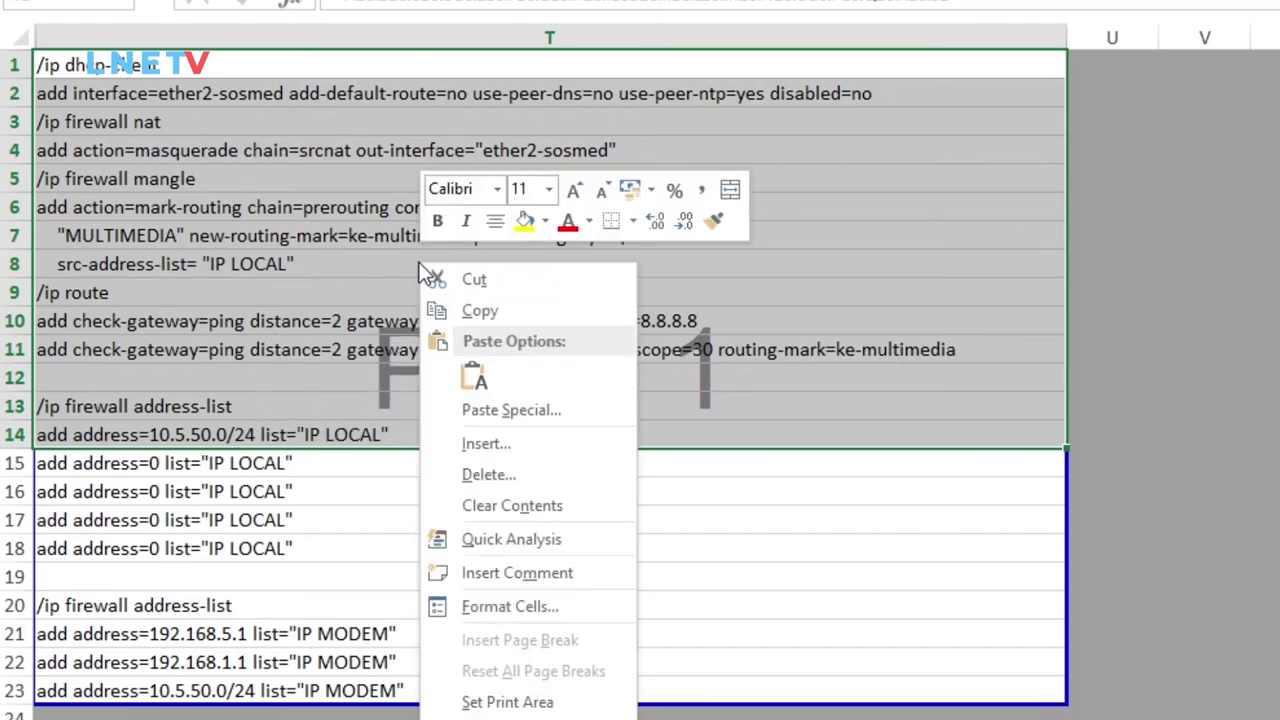
left_click(470, 311)
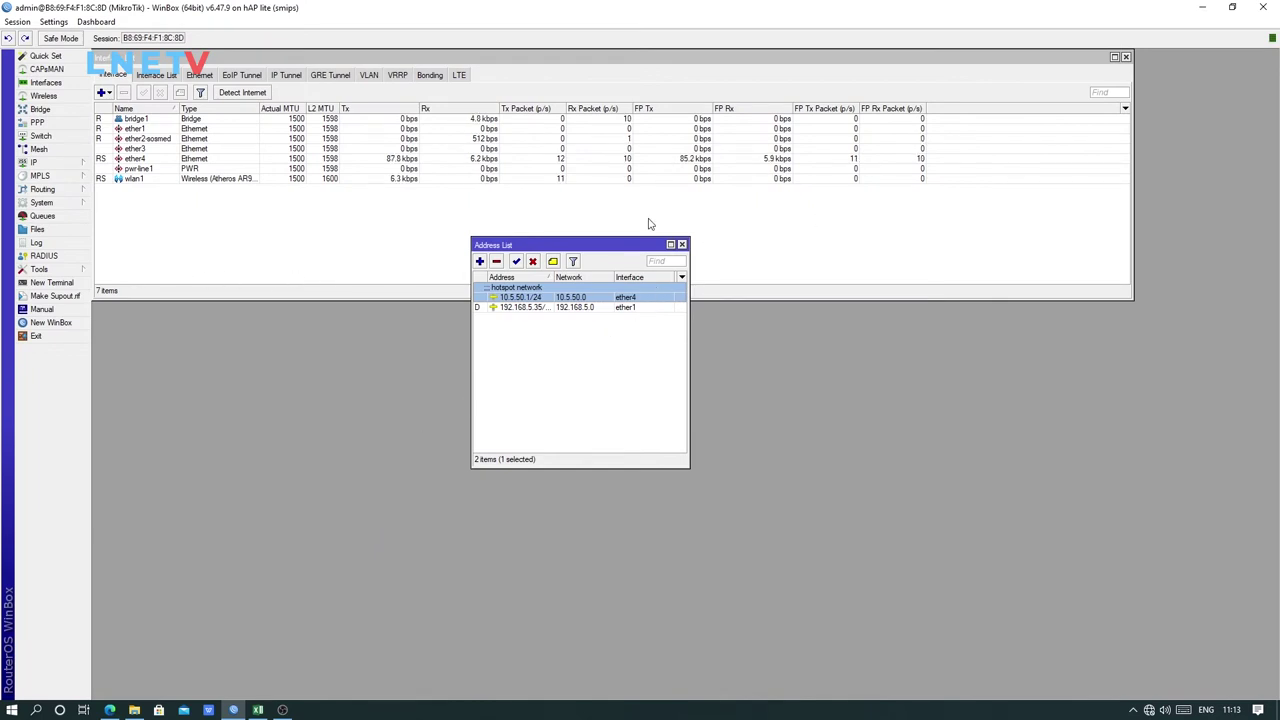
Close the address list and run the copied T1:T14 script in a new terminal window
left_click(682, 244)
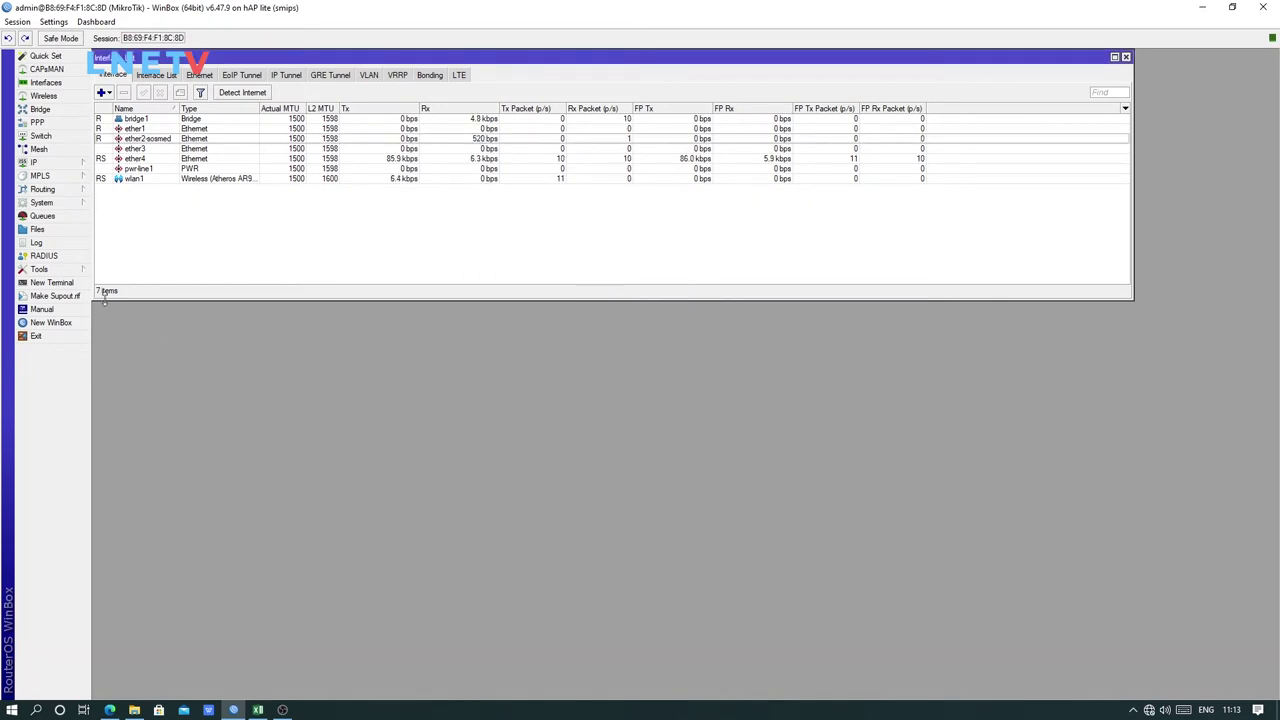
left_click(55, 283)
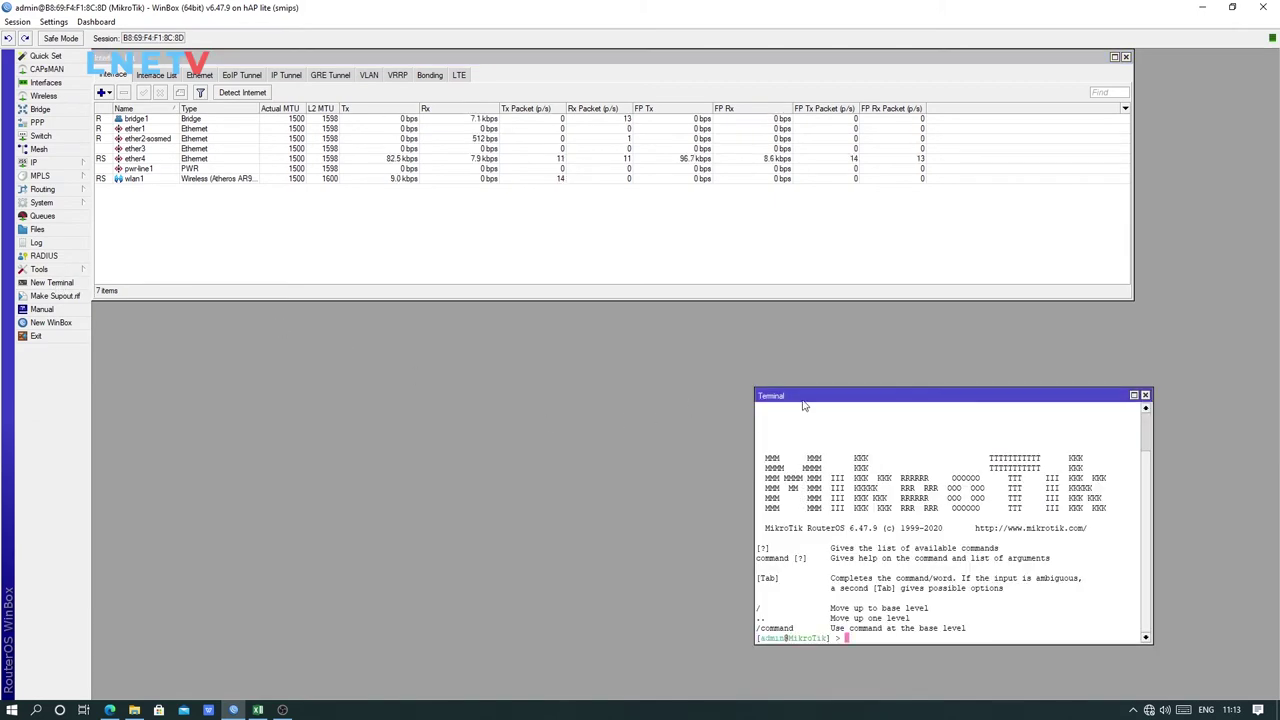
left_click_drag(808, 395, 531, 127)
right_click(762, 343)
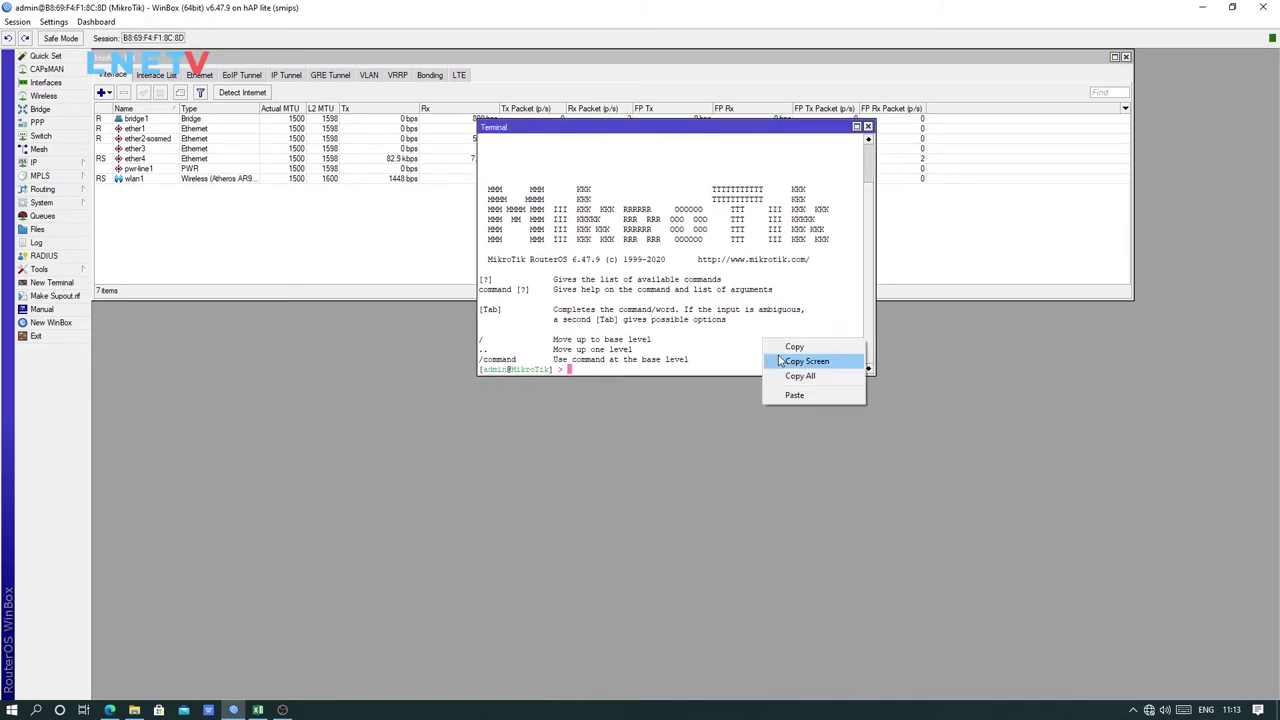
left_click(811, 395)
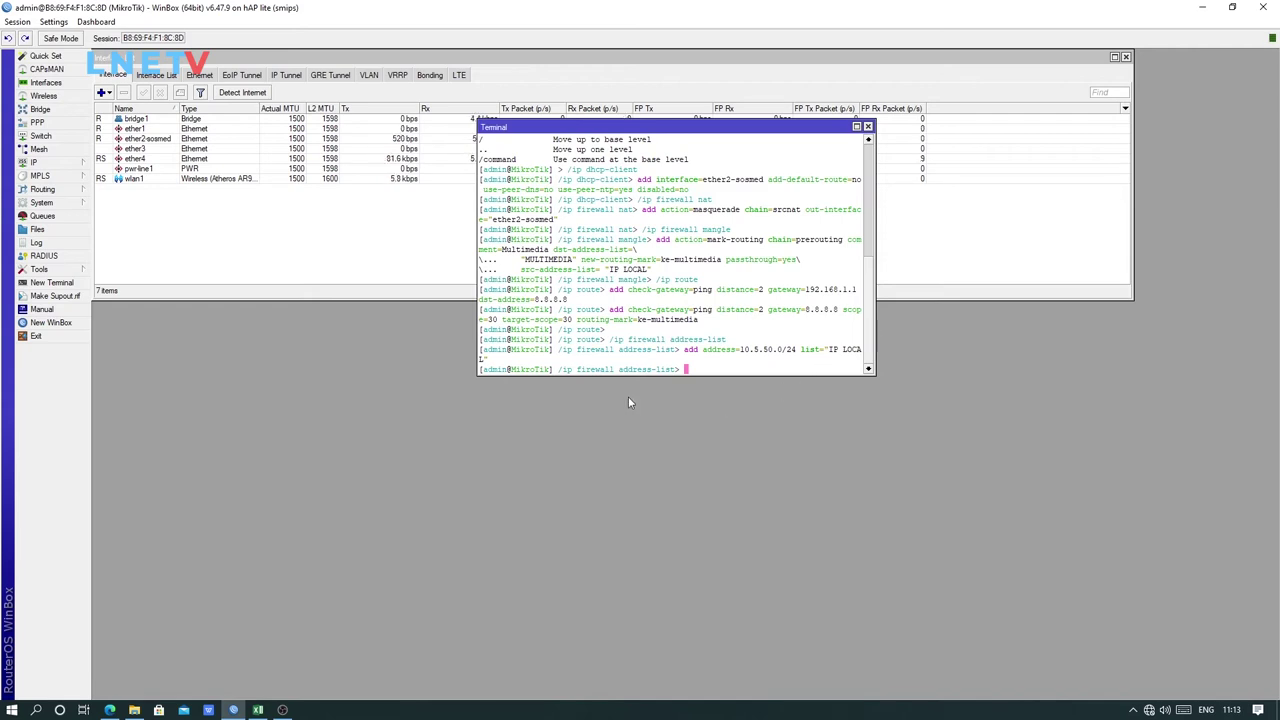
Switch to Excel and copy the "IP MODEM" address-list script in T20:T23 of the OUTPUT sheet
left_click(257, 710)
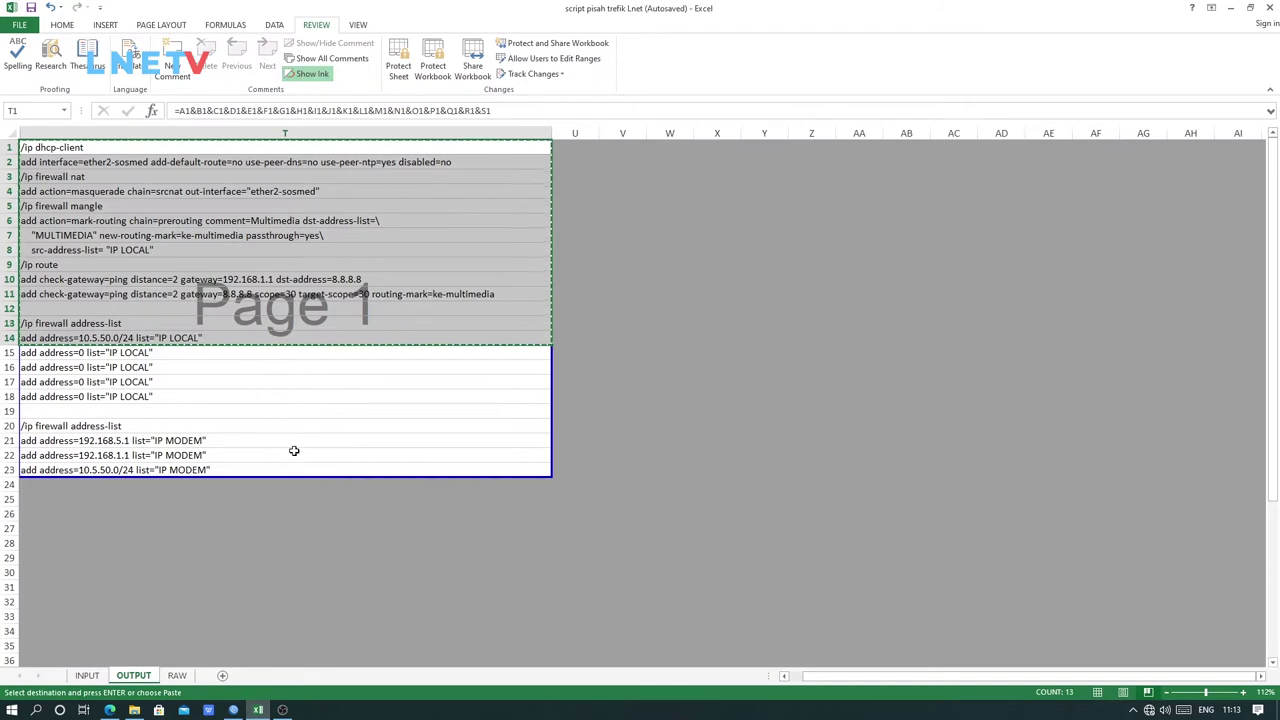
left_click(112, 427)
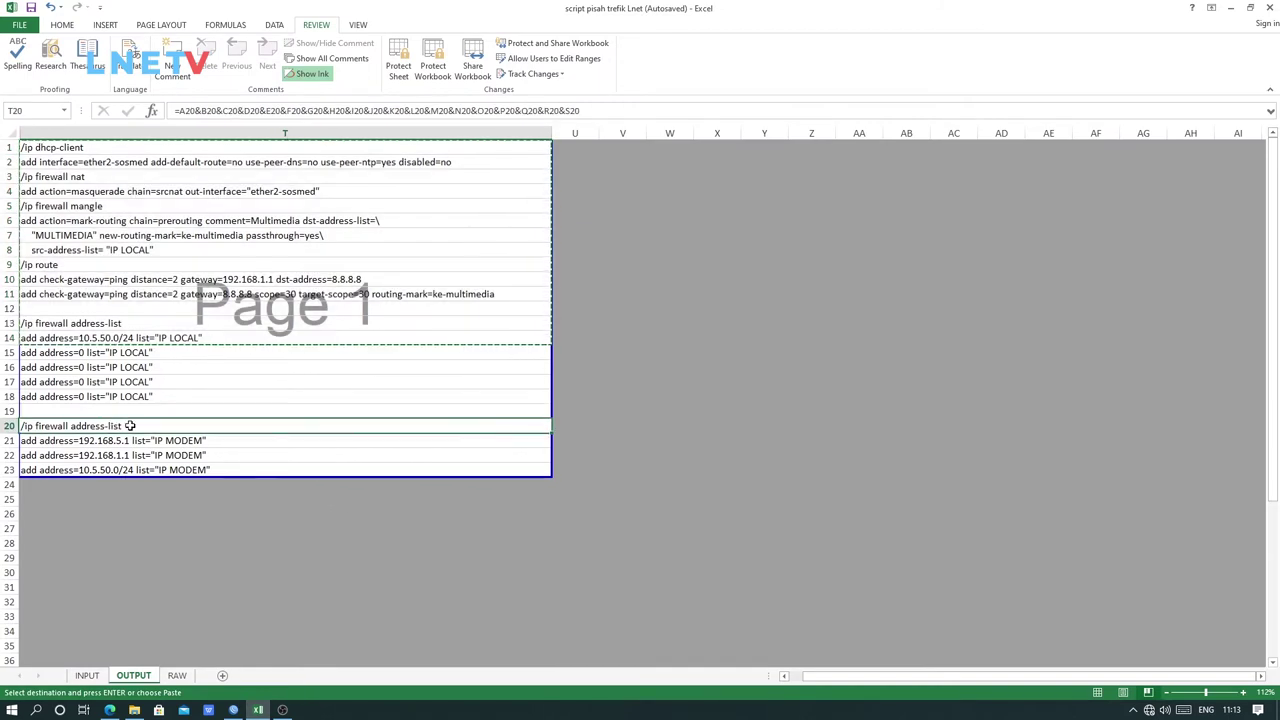
left_click_drag(130, 425, 143, 472)
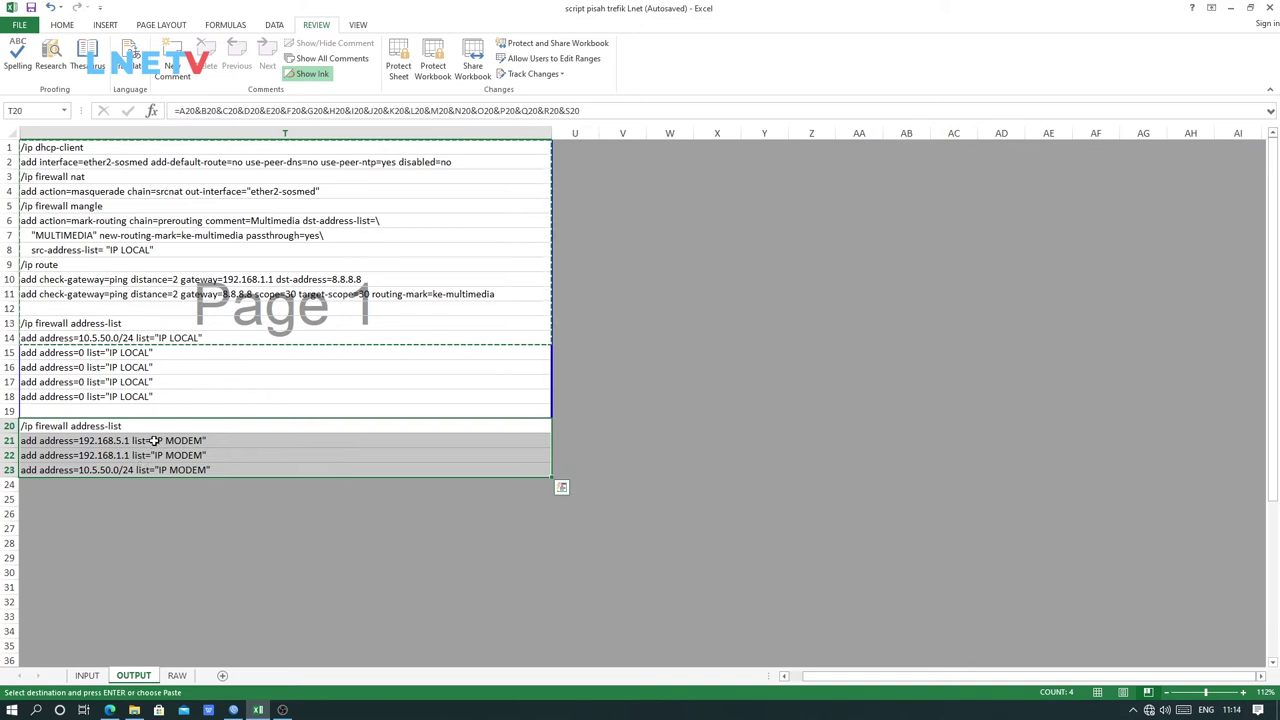
right_click(147, 455)
left_click(184, 231)
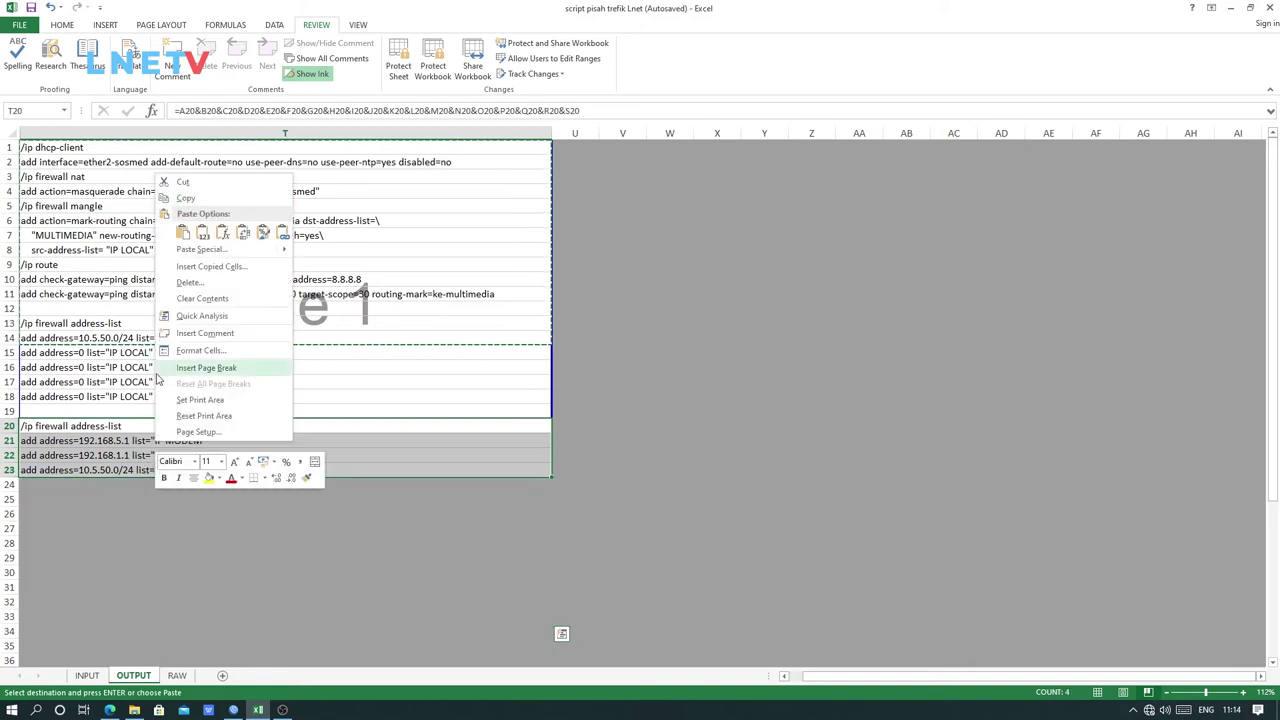
left_click(184, 200)
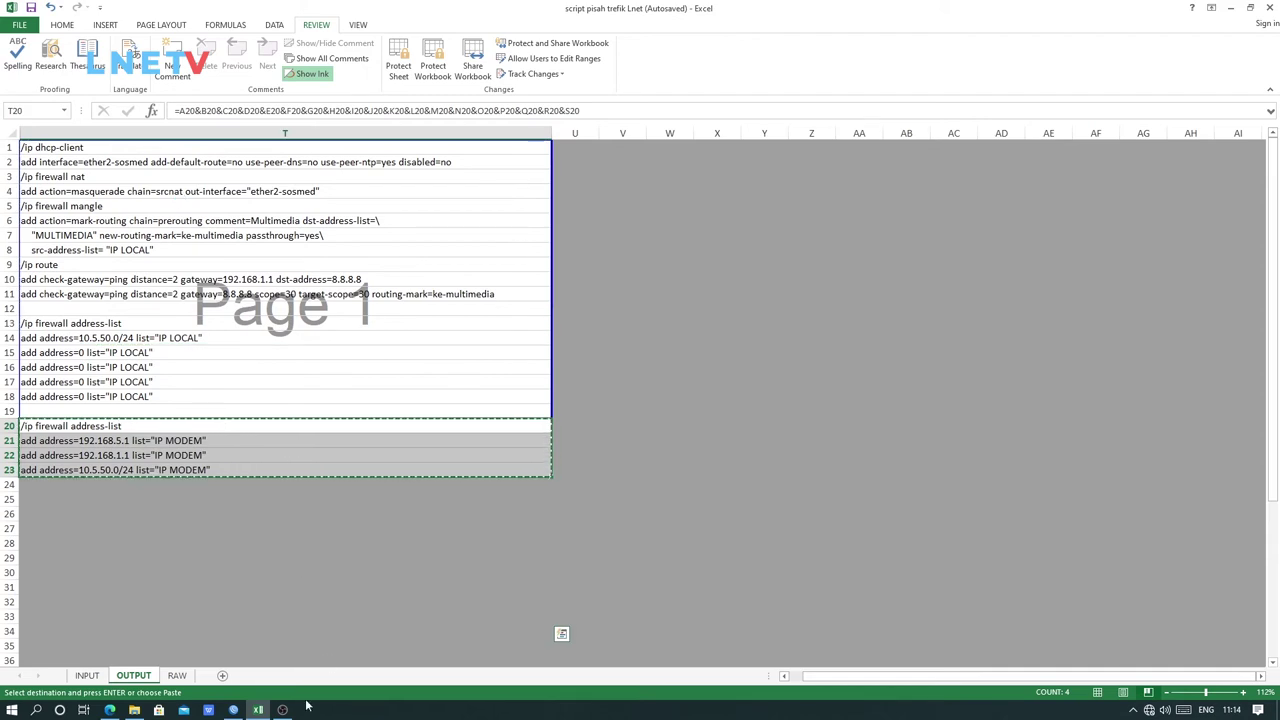
Switch to WinBox and run the copied "IP MODEM" address-list commands in the open terminal
left_click(235, 709)
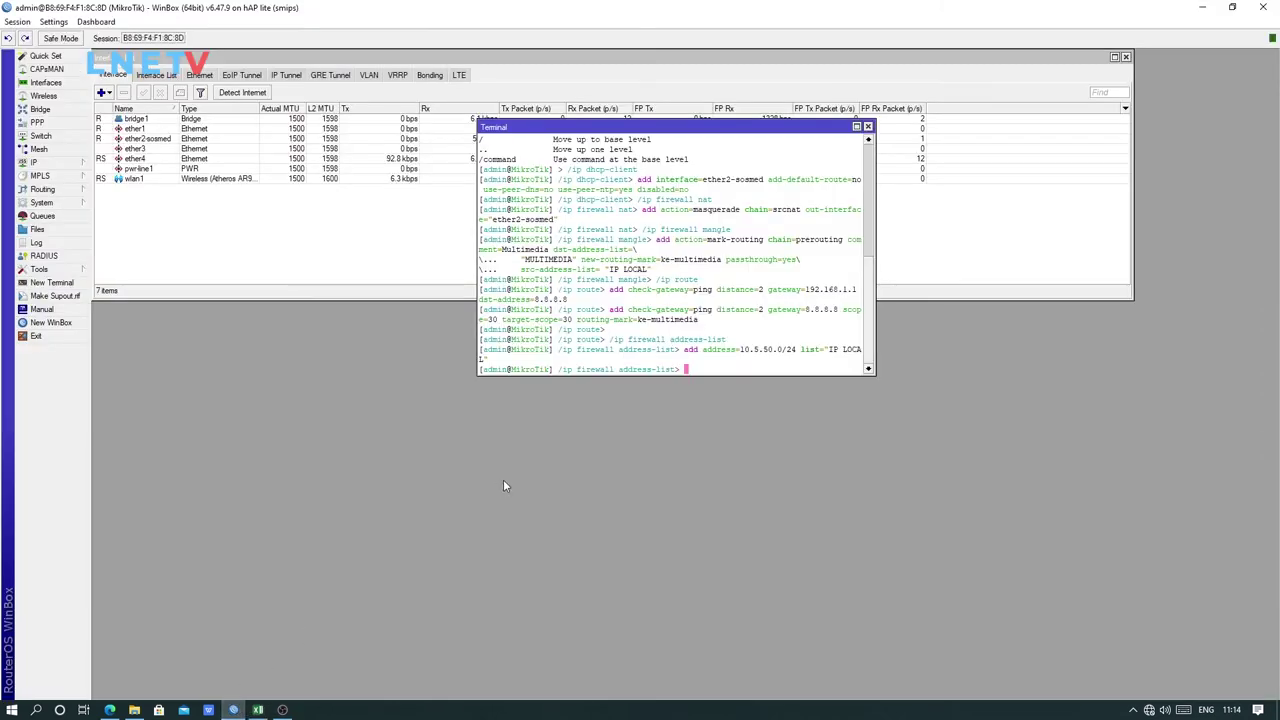
right_click(713, 371)
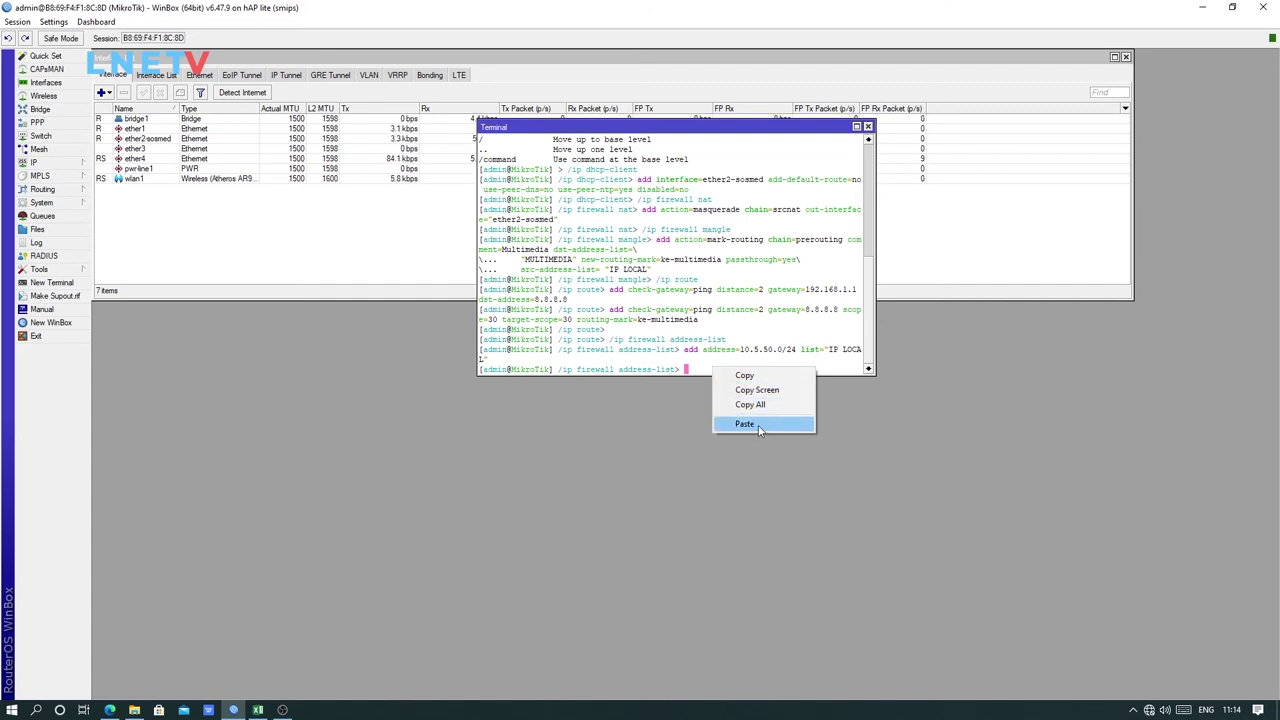
left_click(758, 428)
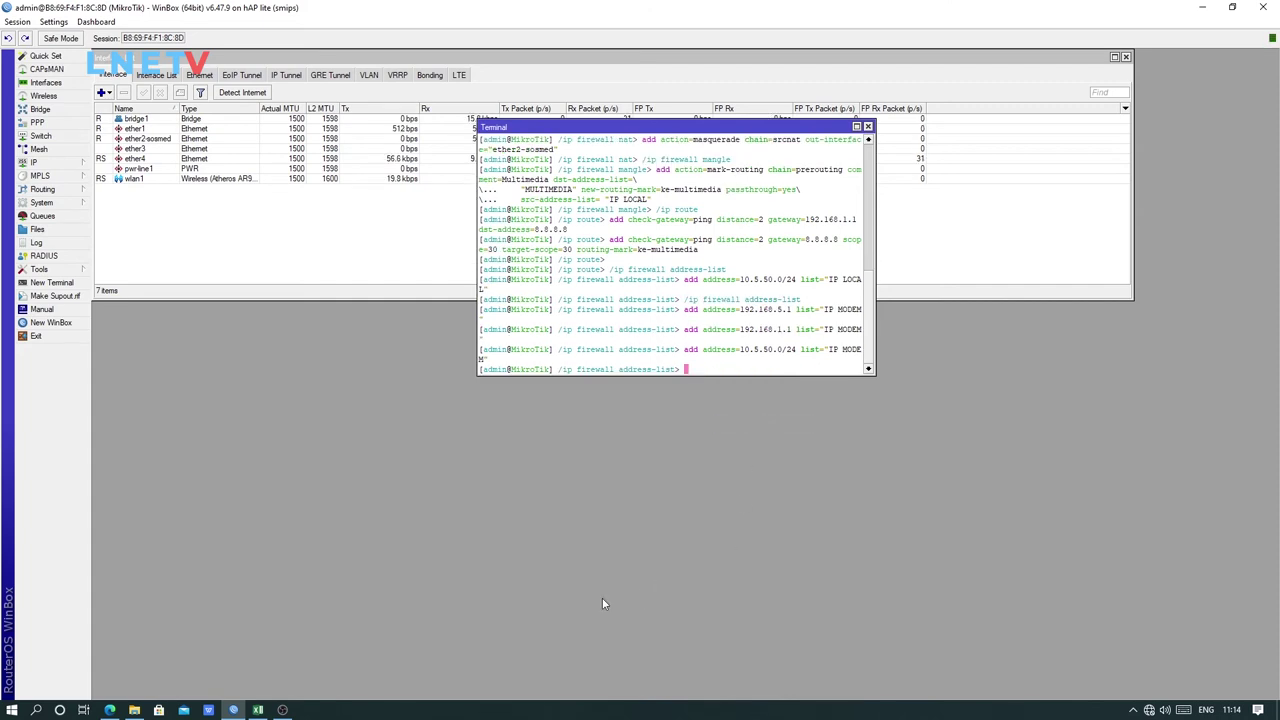
left_click(1183, 711)
left_click(953, 595)
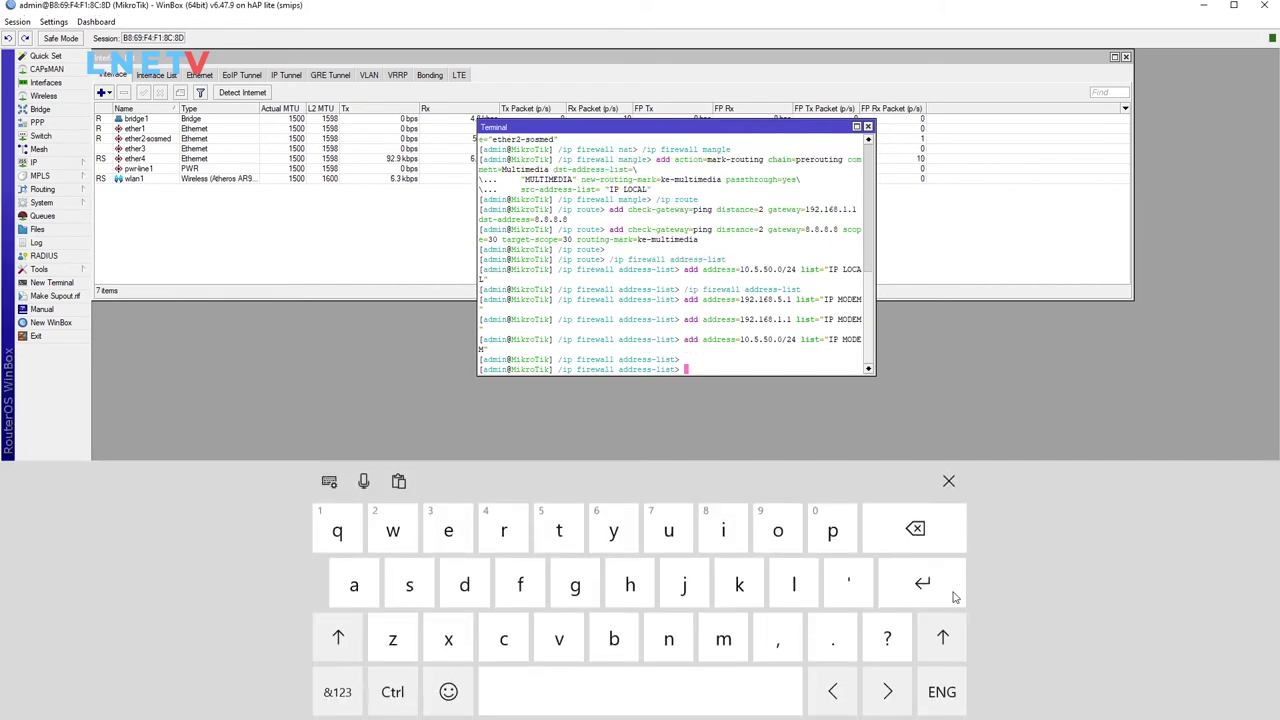
left_click(953, 595)
left_click(953, 595)
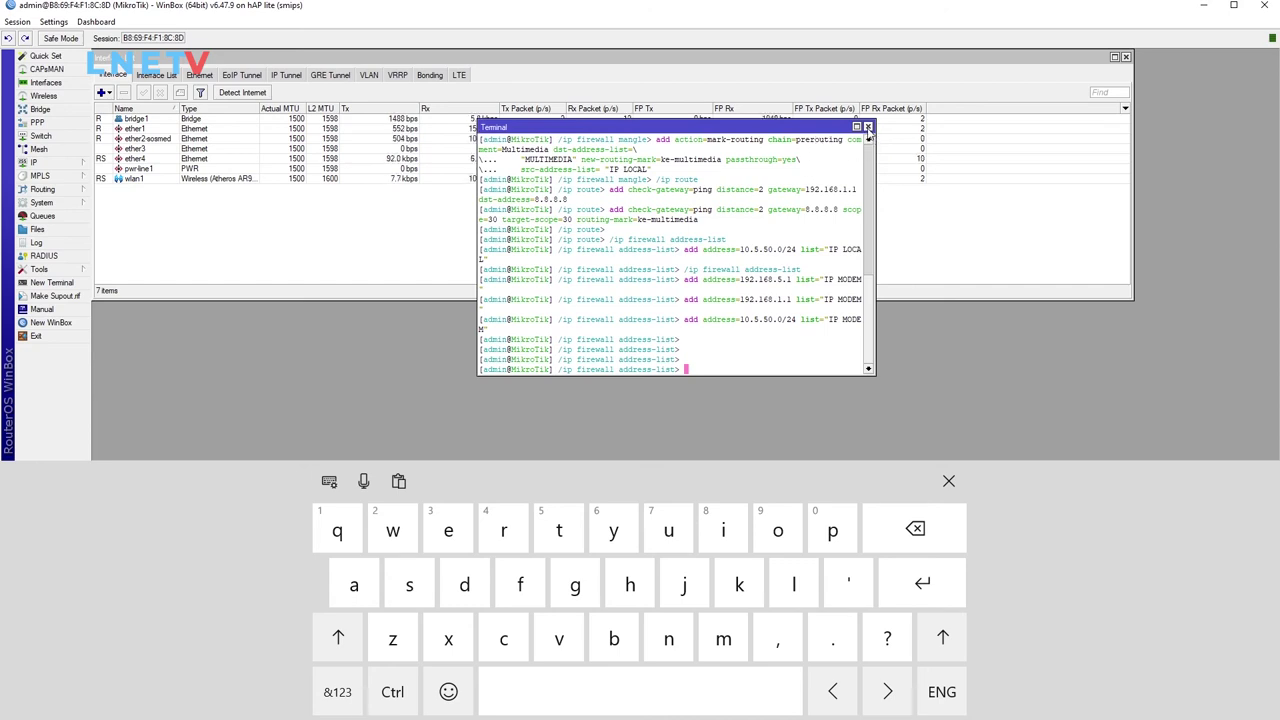
left_click(948, 481)
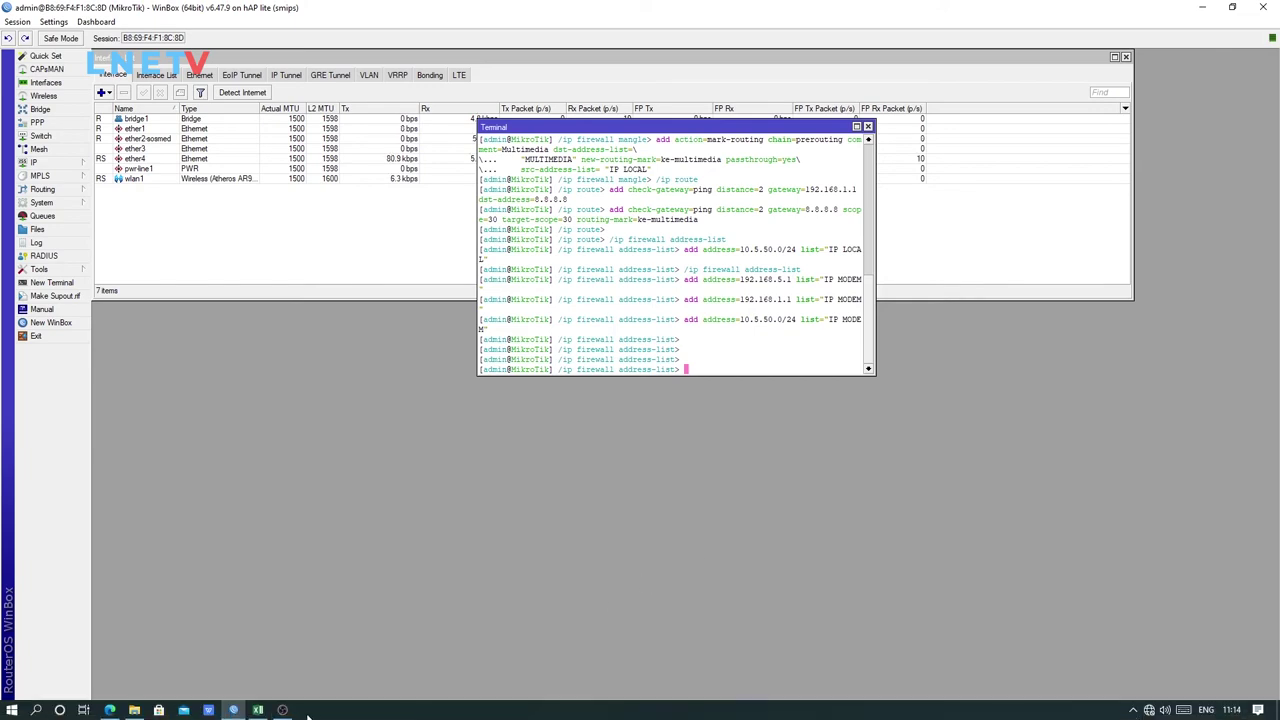
Switch to Excel and copy the whole /ip firewall raw script in A1:A61 of the RAW sheet
left_click(258, 710)
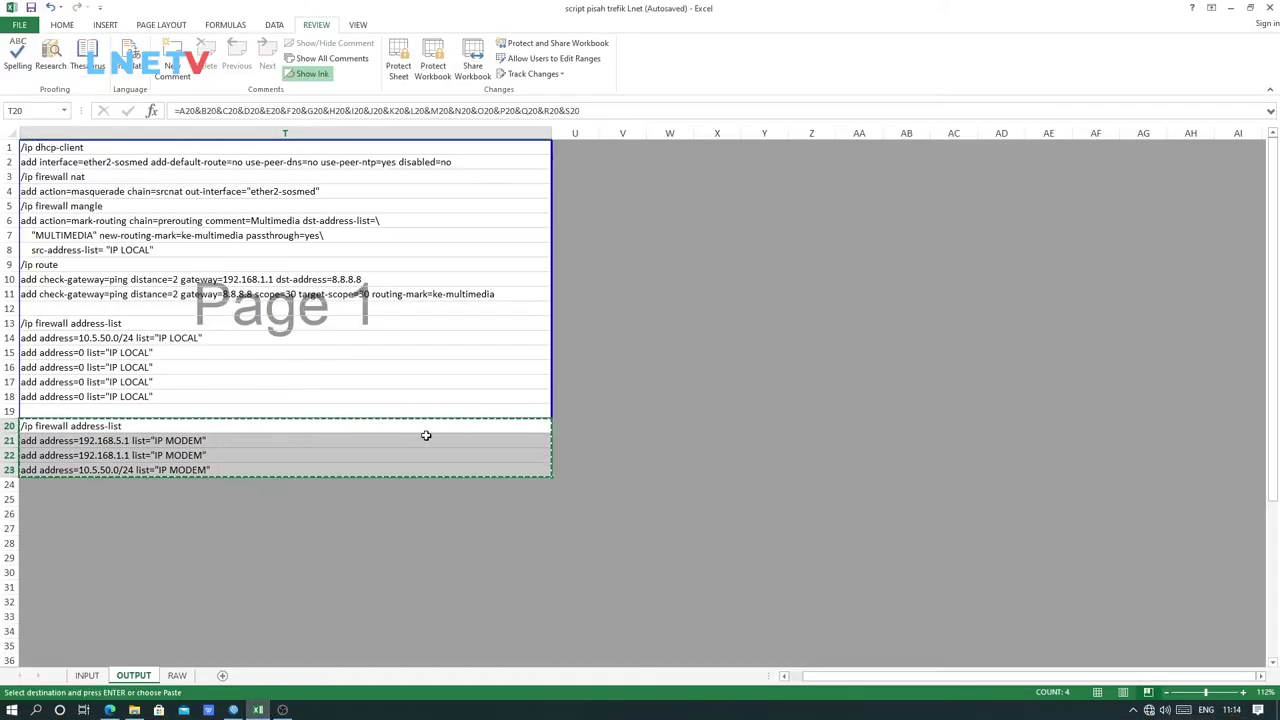
left_click(183, 543)
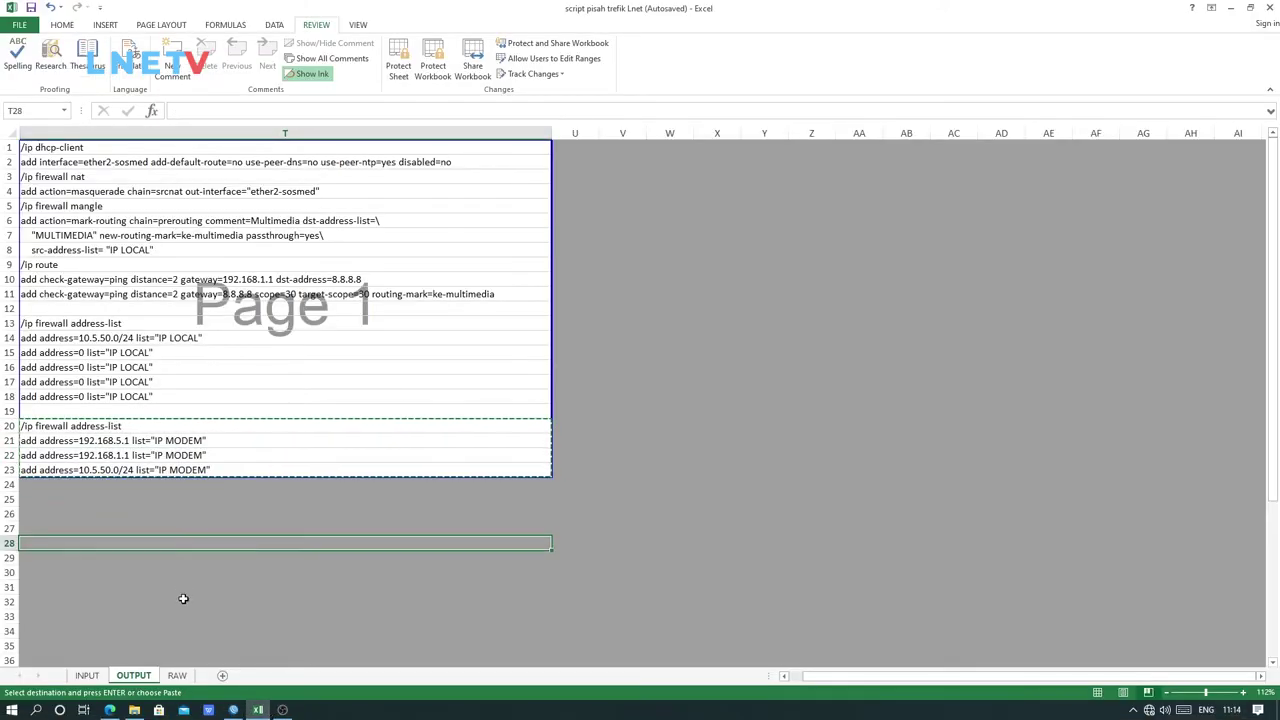
left_click(177, 677)
left_click(257, 145)
scroll(340, 146, "down", 1)
scroll(338, 146, "up", 1)
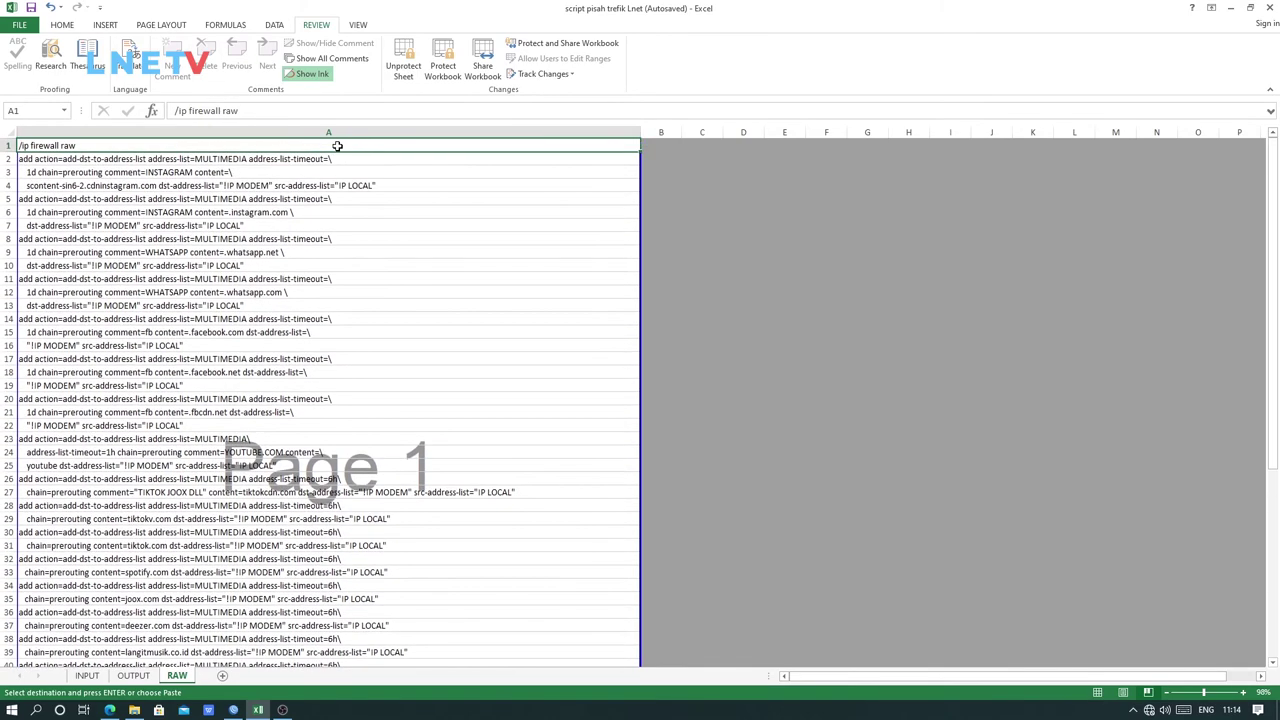
left_click_drag(334, 147, 375, 621)
right_click(430, 389)
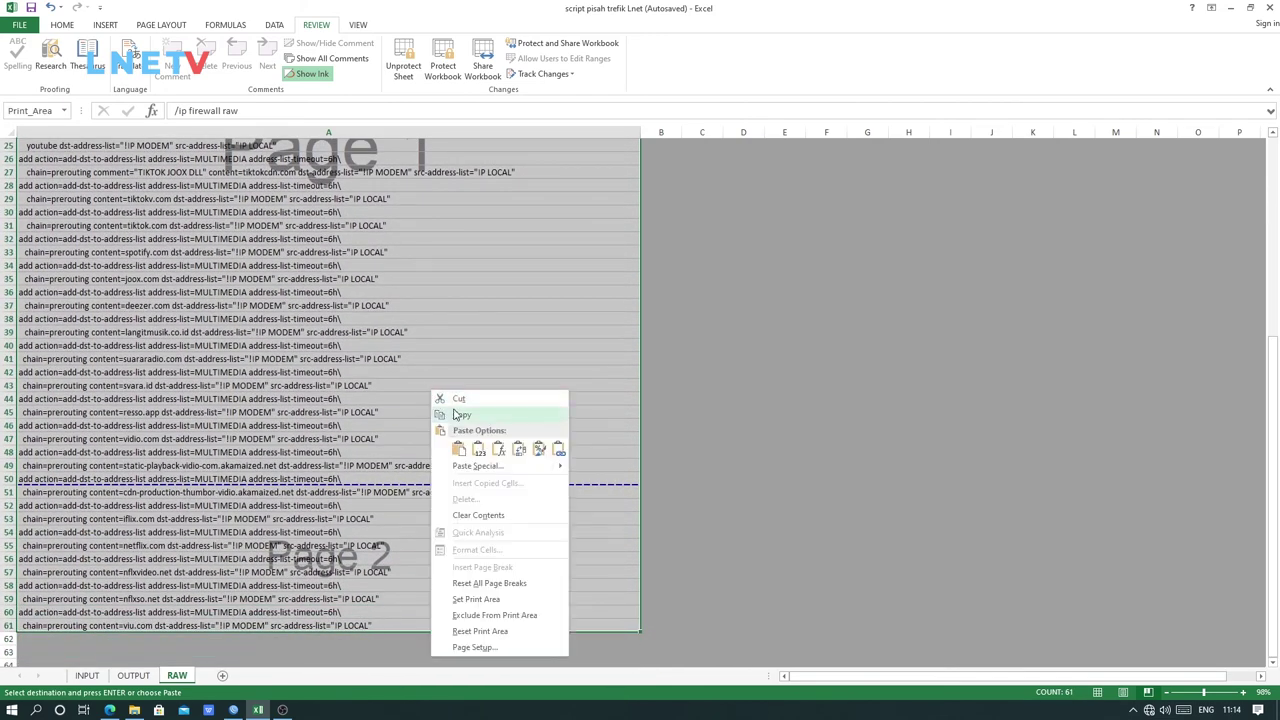
left_click(459, 414)
scroll(330, 400, "up", 8)
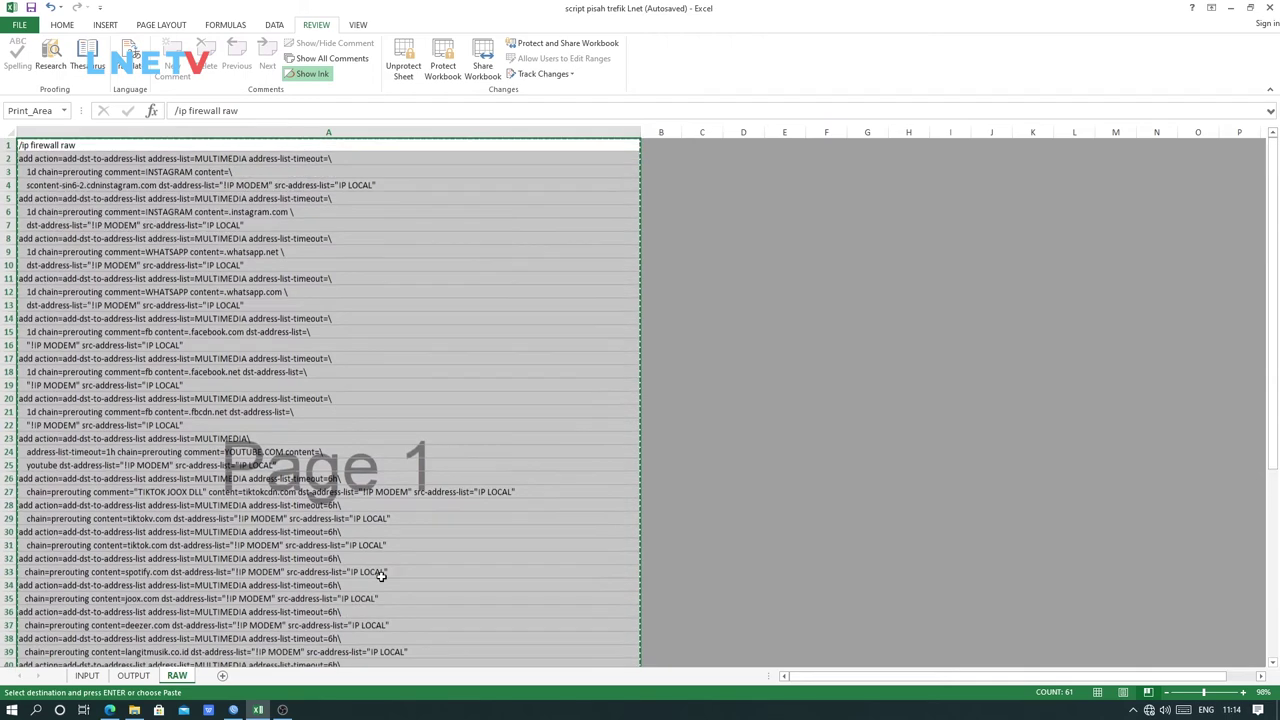
Switch to WinBox and run the copied /ip firewall raw script in the terminal, including its last viu.com rule
left_click(233, 710)
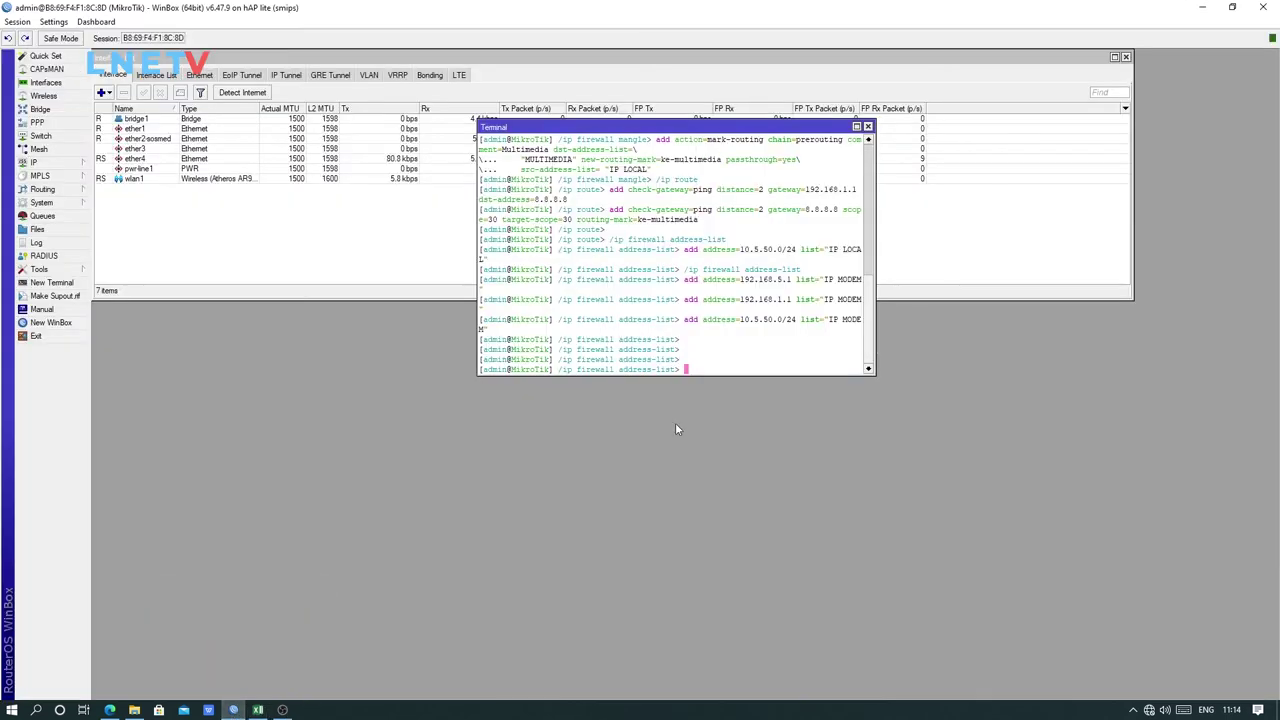
right_click(753, 352)
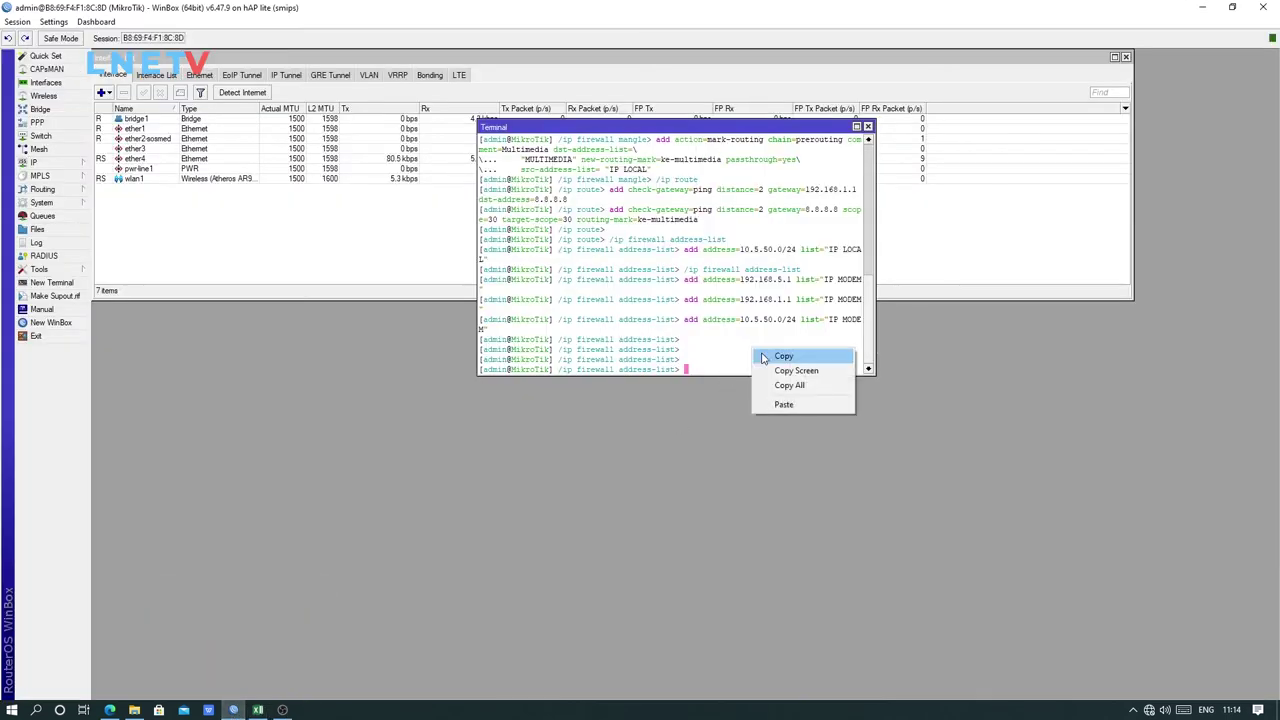
left_click(802, 404)
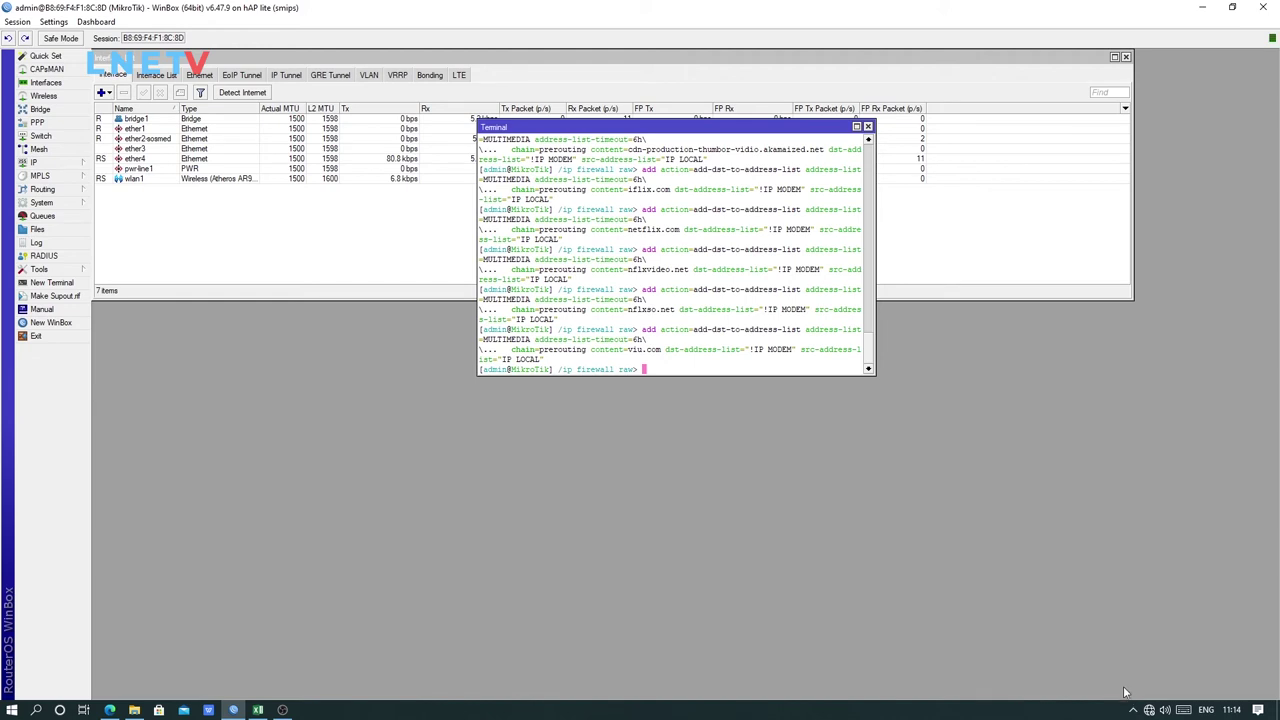
left_click(1185, 711)
left_click(950, 591)
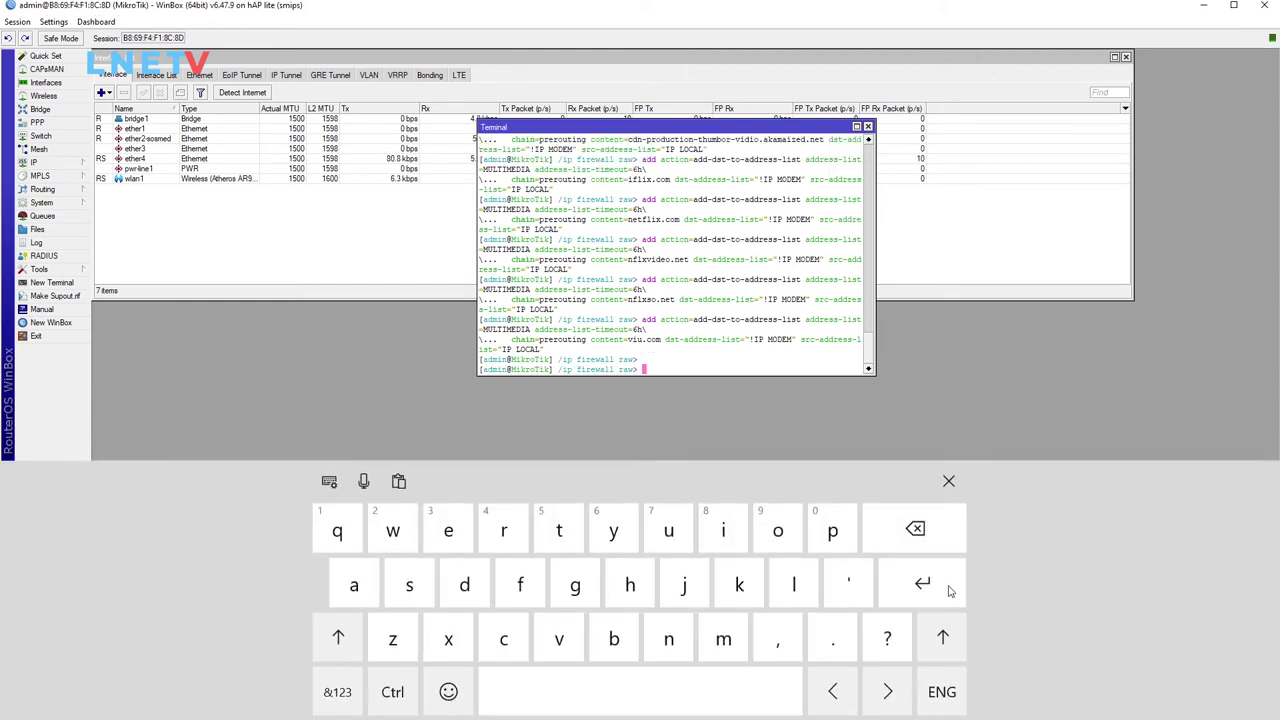
left_click(948, 482)
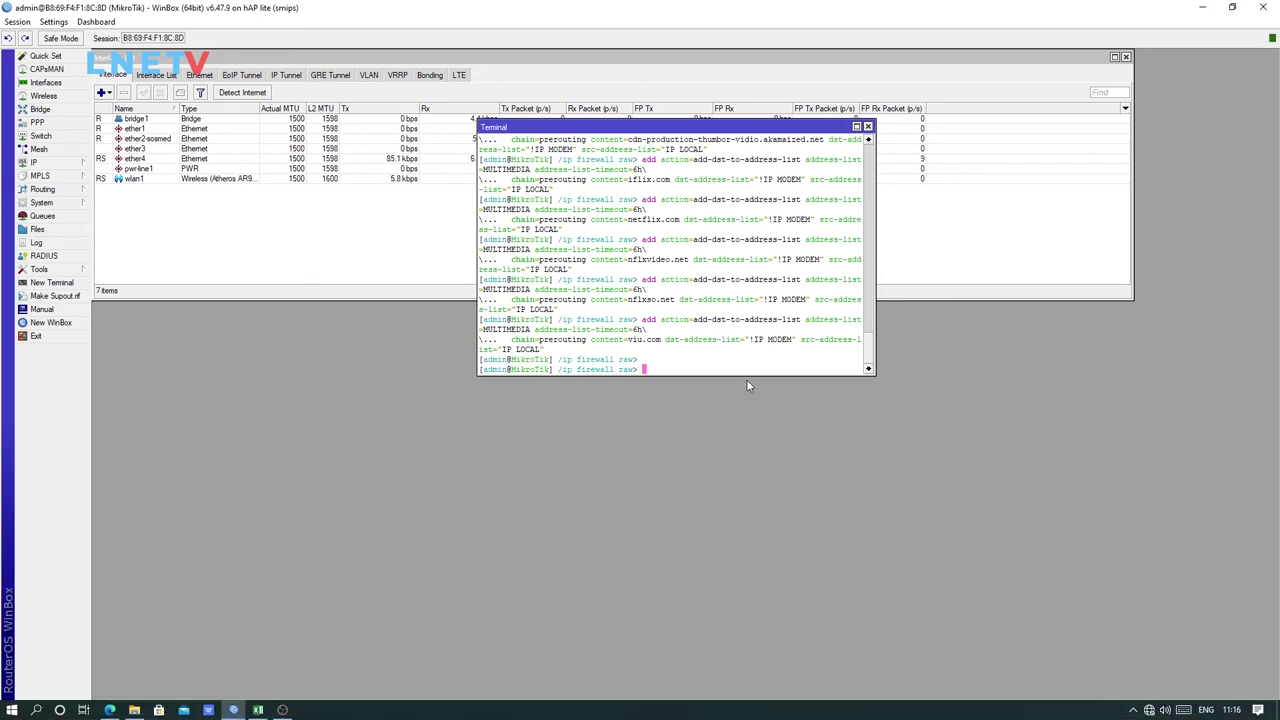